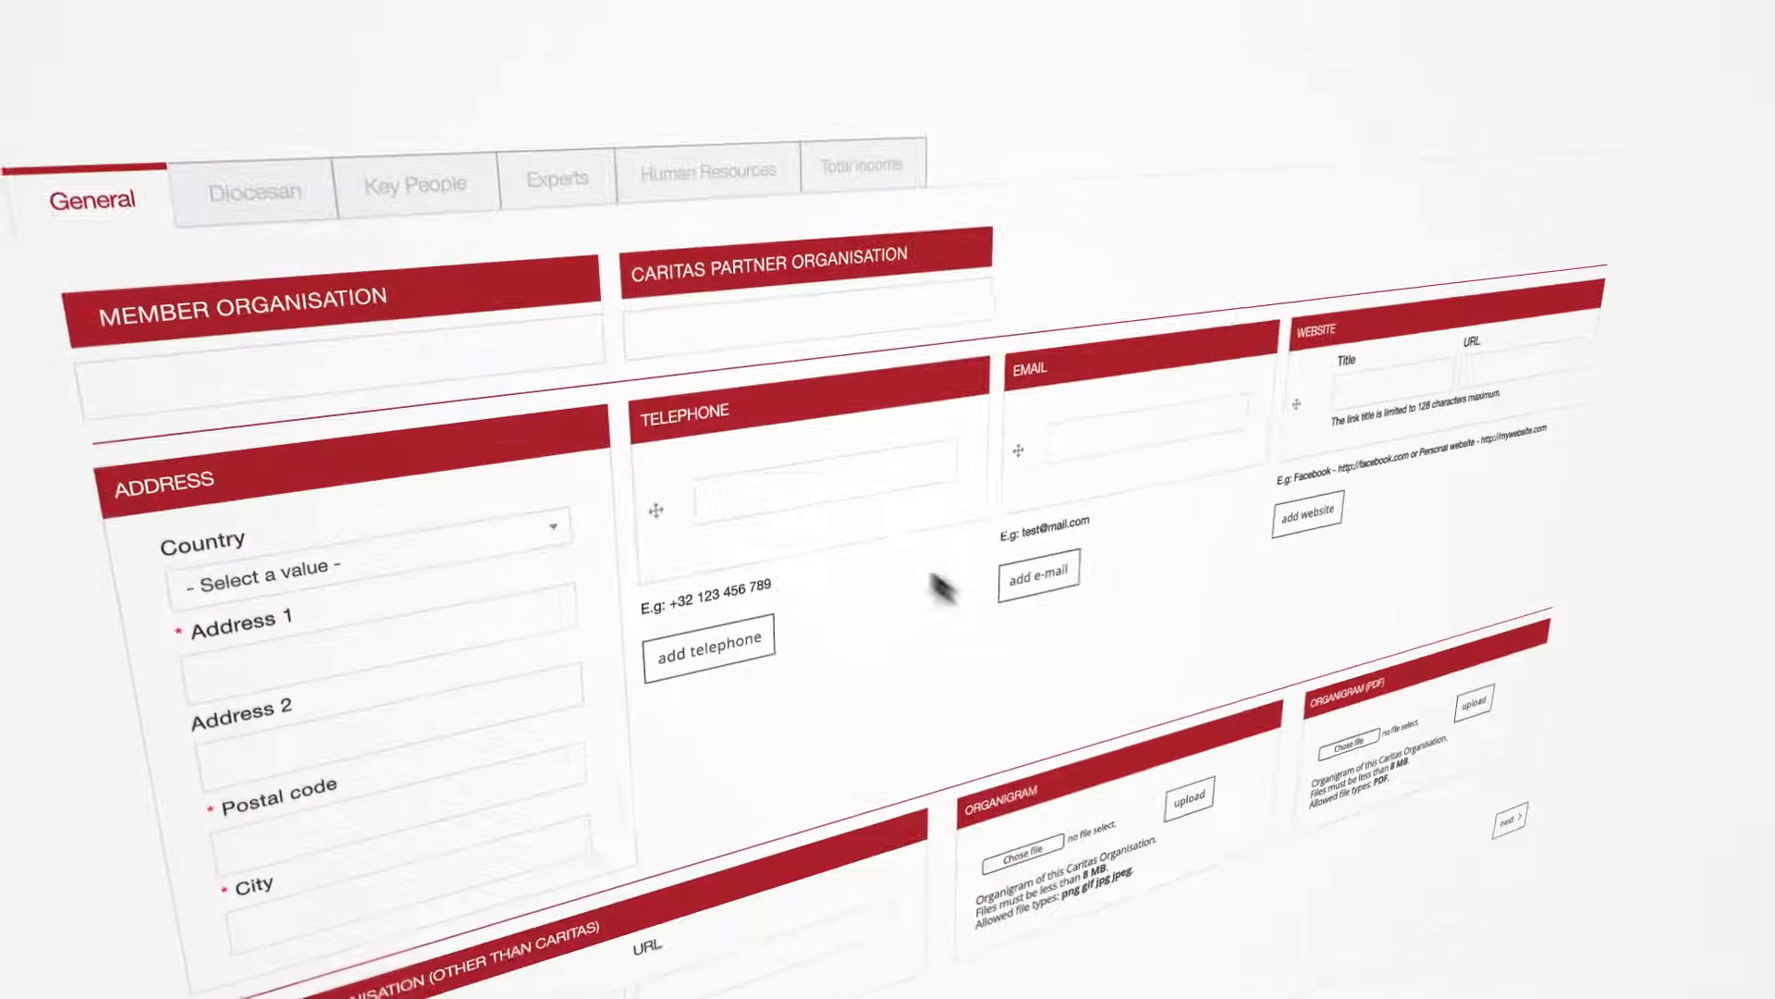
- Enter "Caritas Example" as the member organisation and select Caritas International (Belgium) as the Caritas partner organisation
text(Caritas Example)
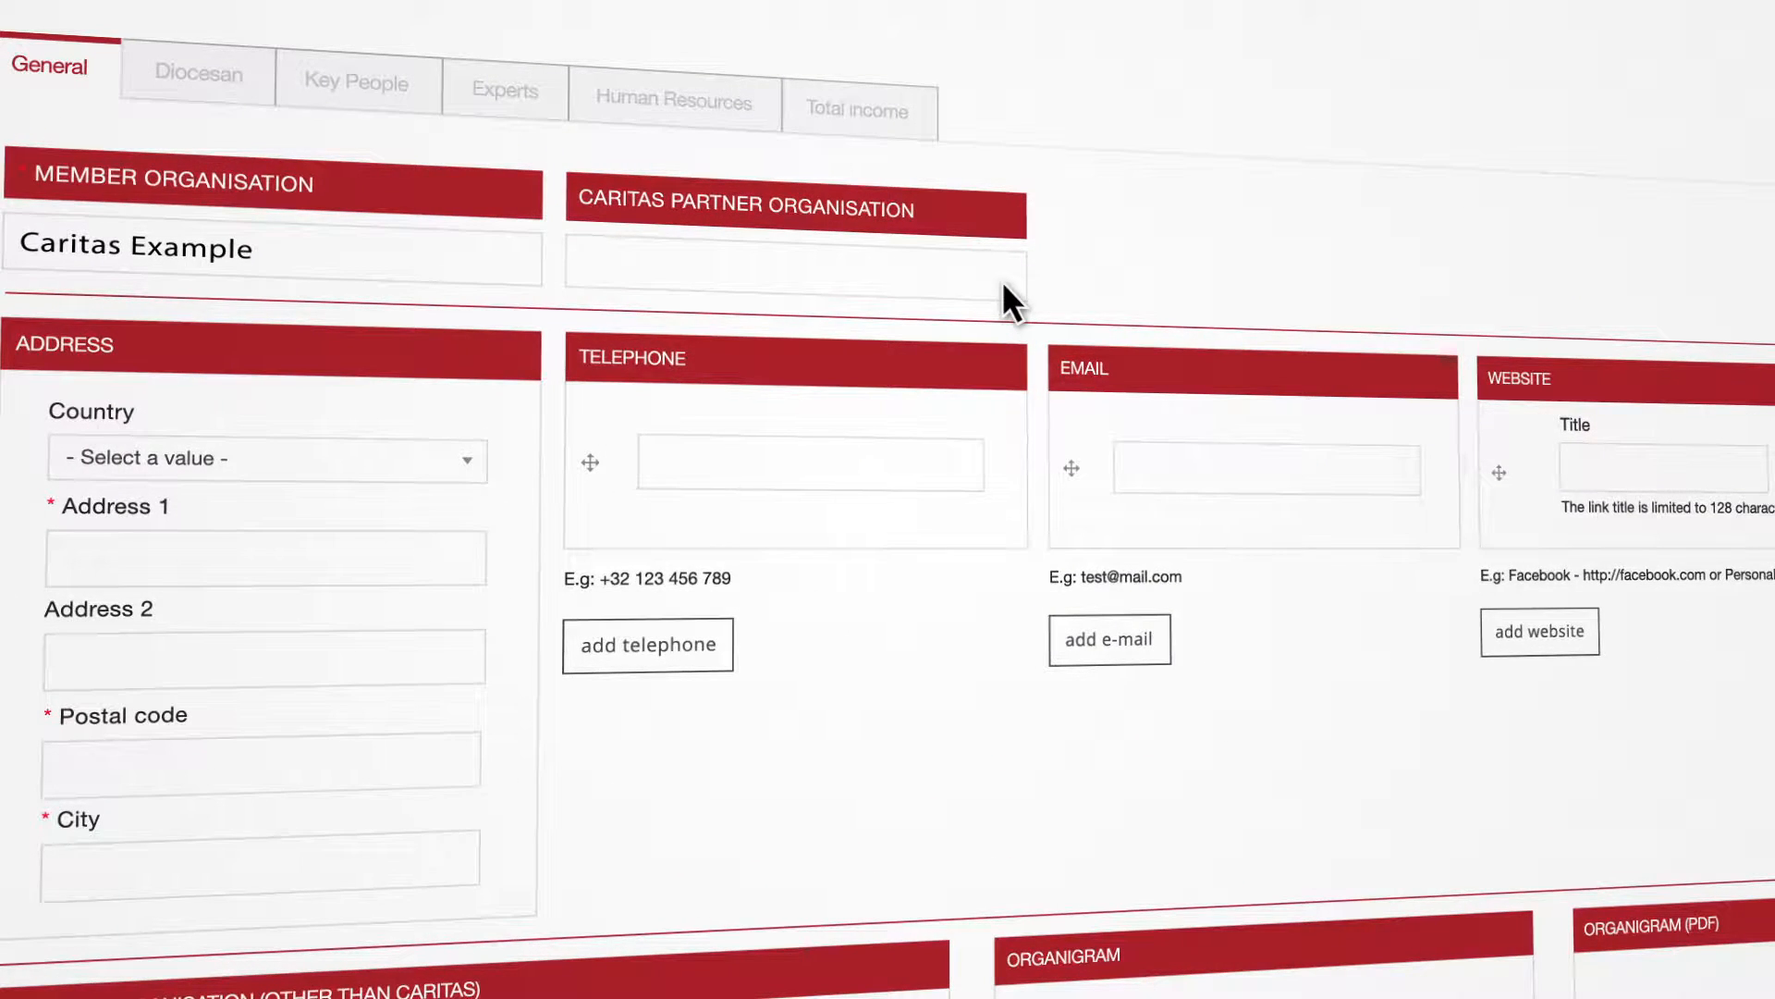
click(1003, 283)
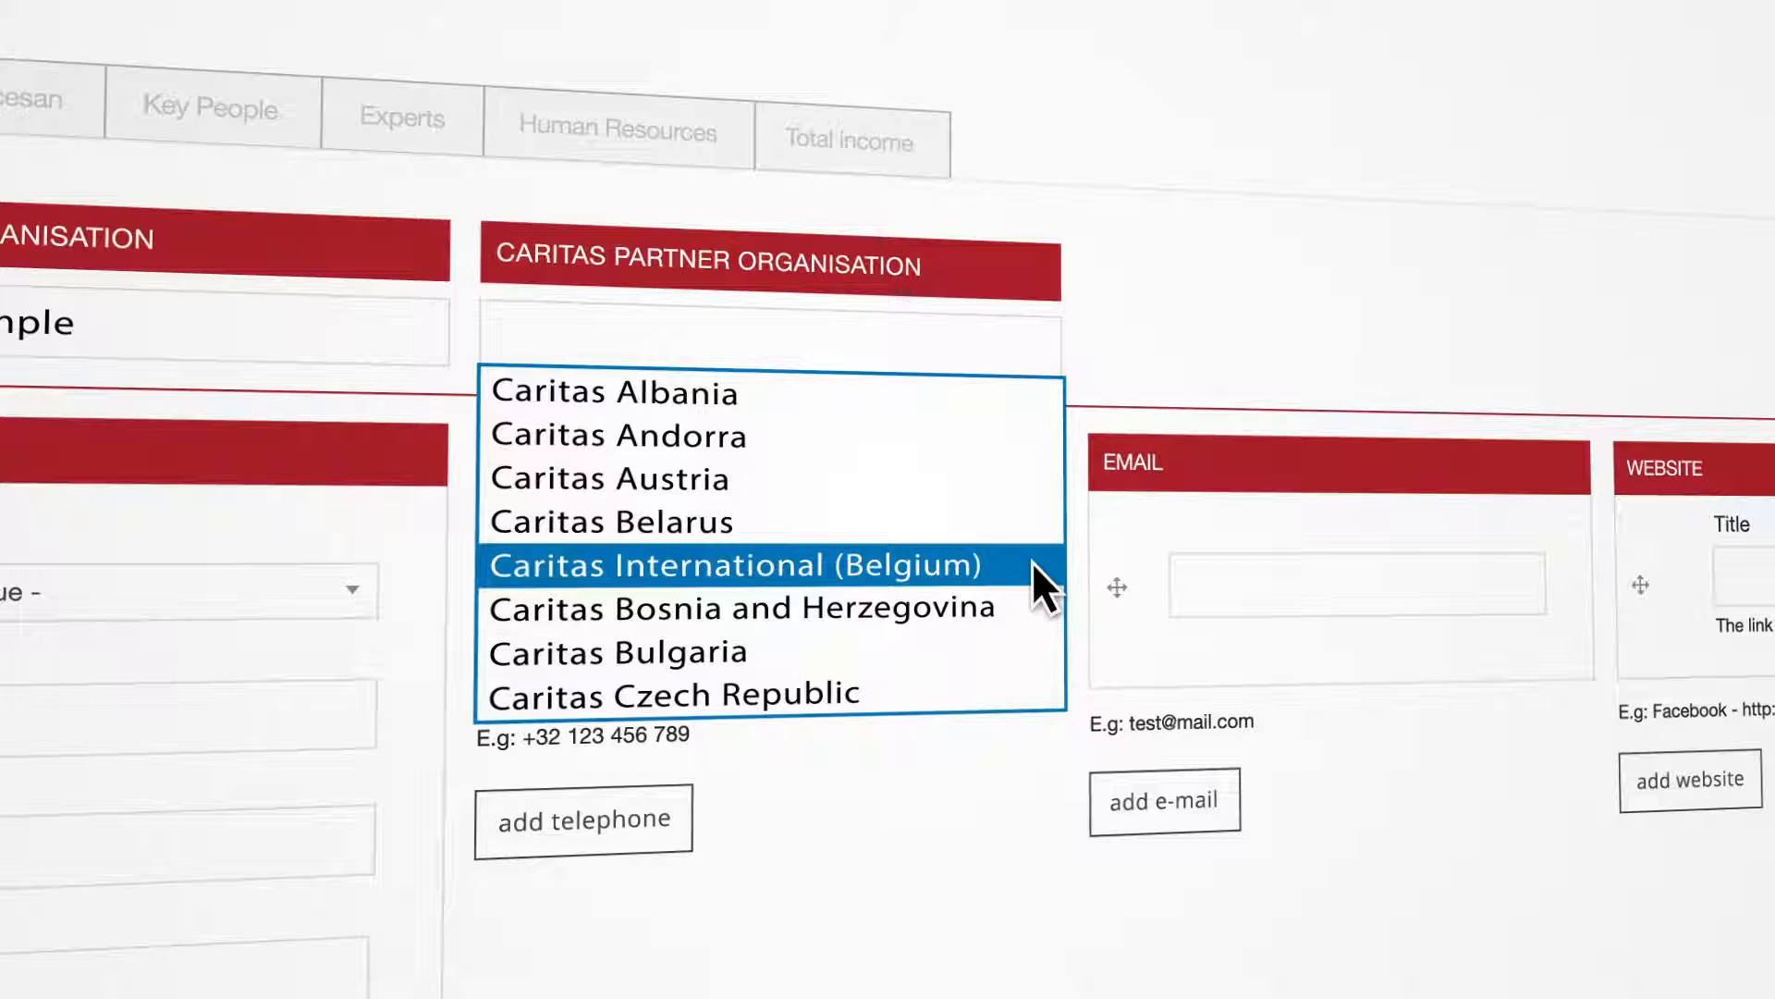
click(1028, 564)
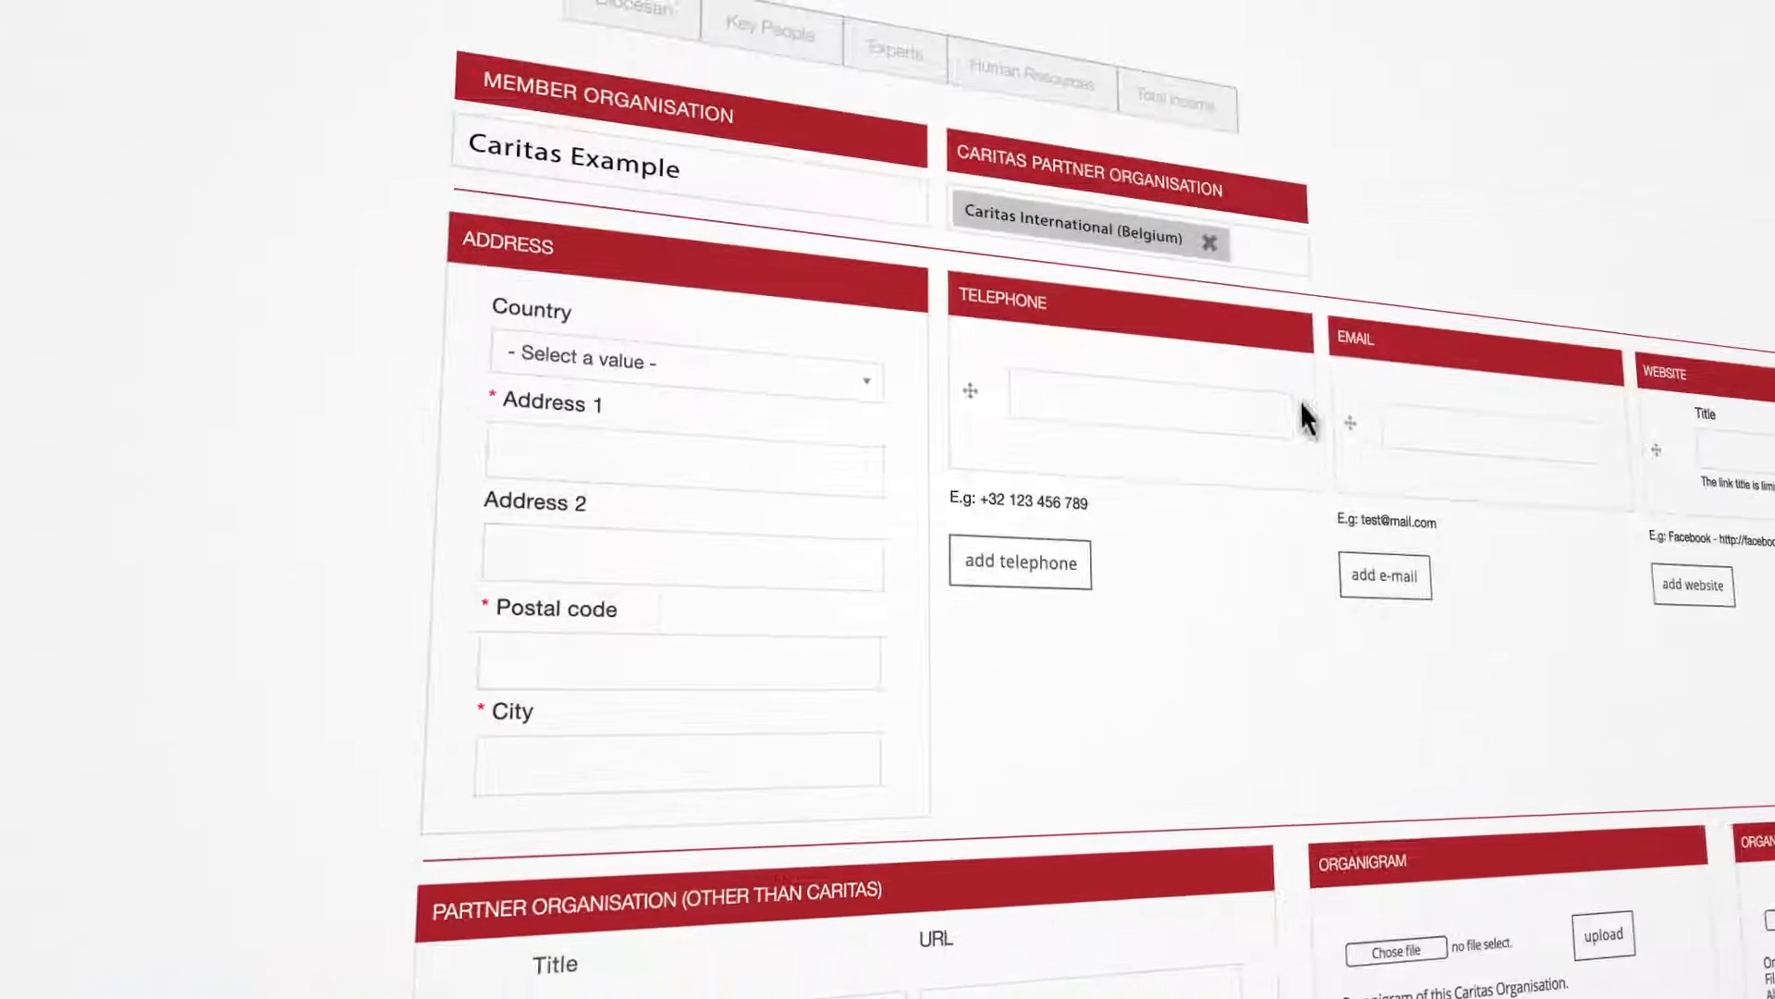
- Fill in the member organisation's address with country Austria, its street address, postal code and city
click(866, 382)
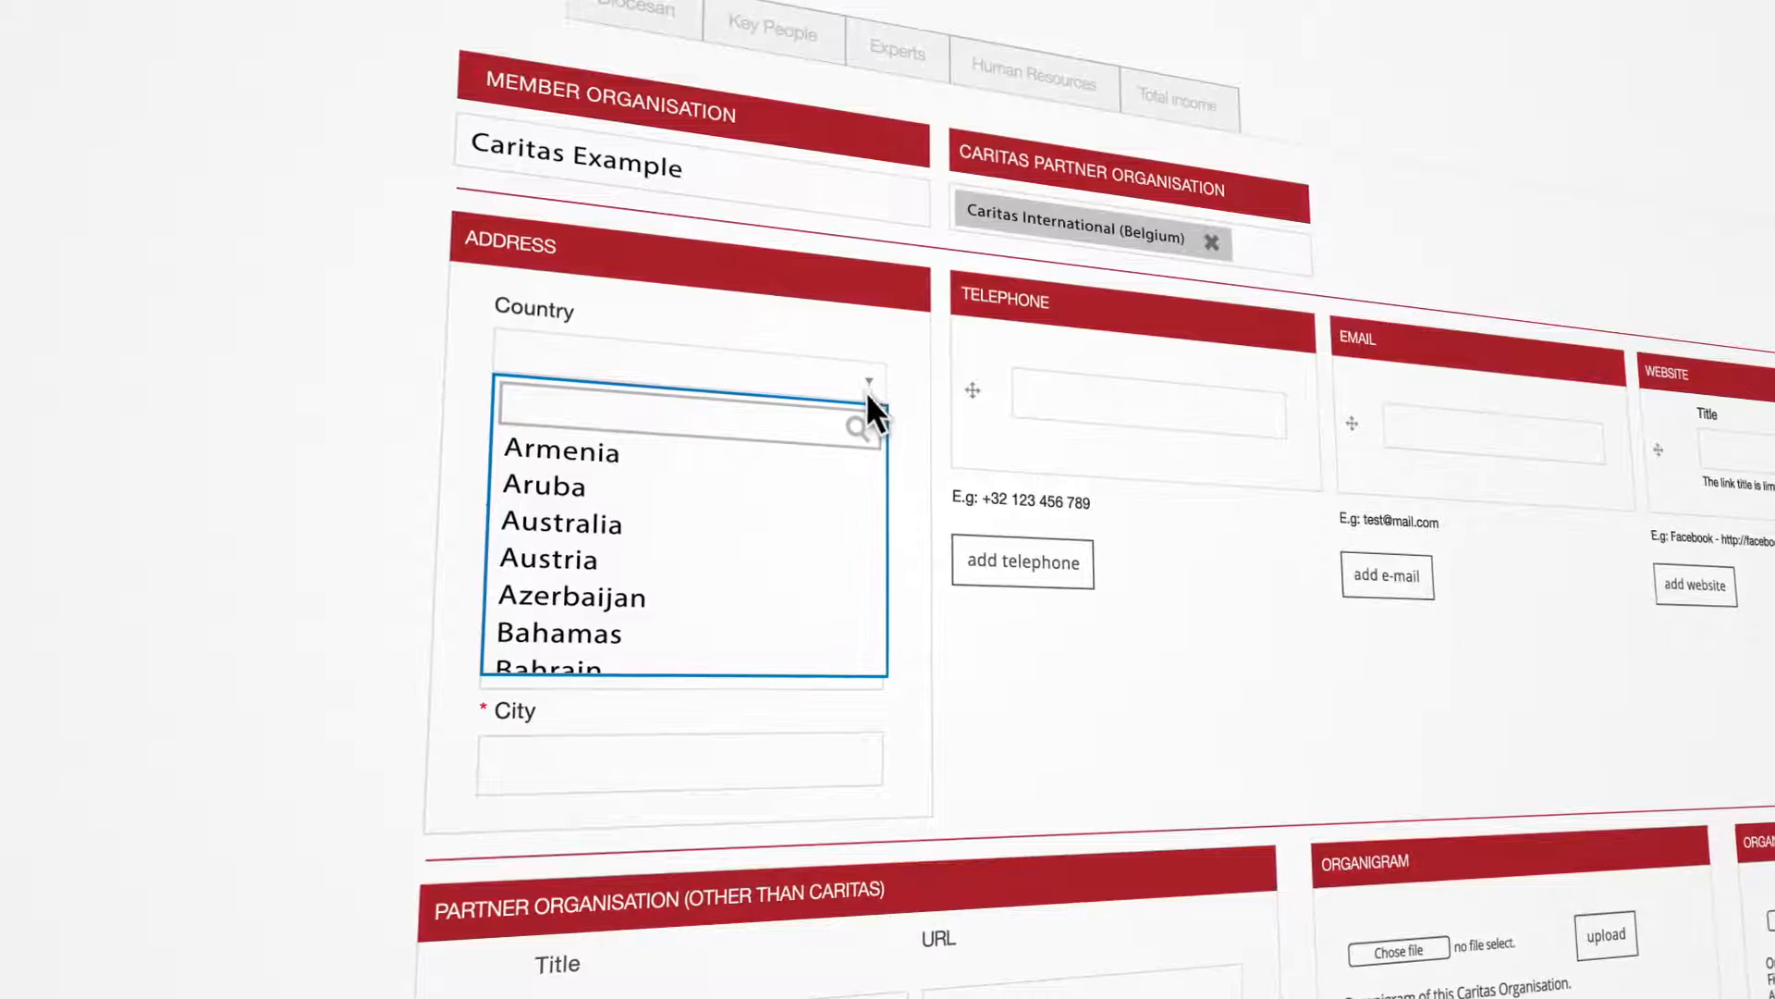
click(882, 564)
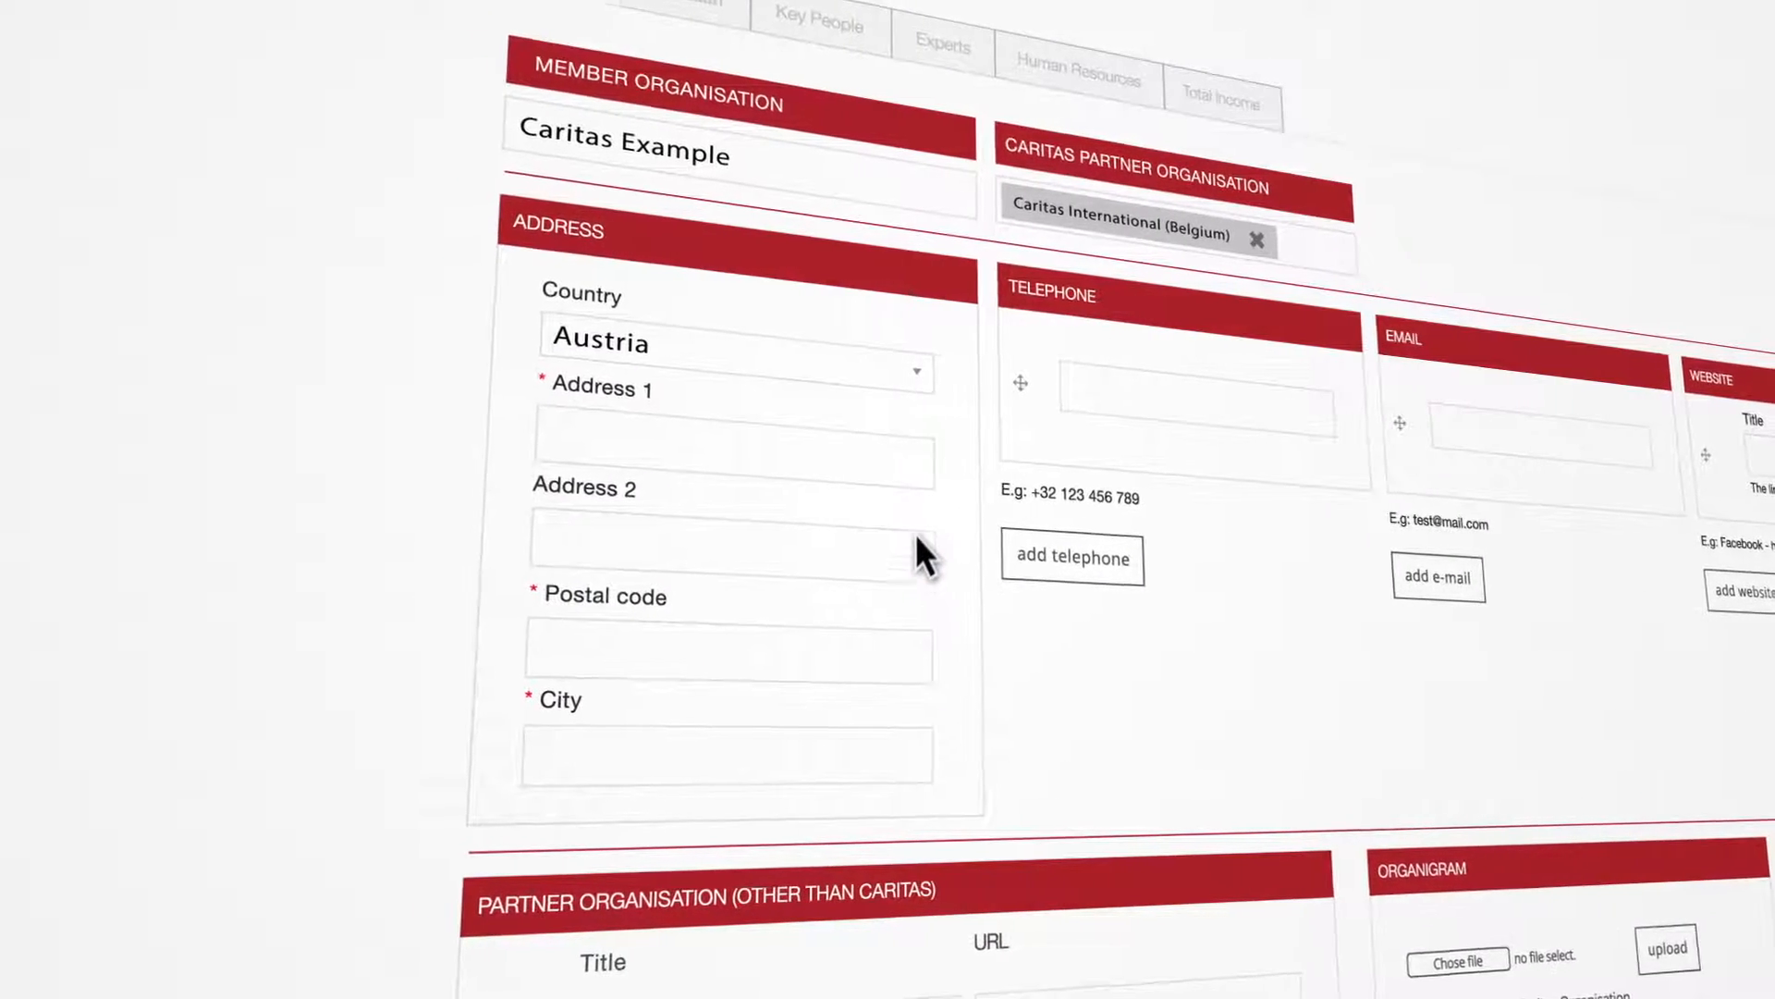
click(934, 458)
text(Opernring 2)
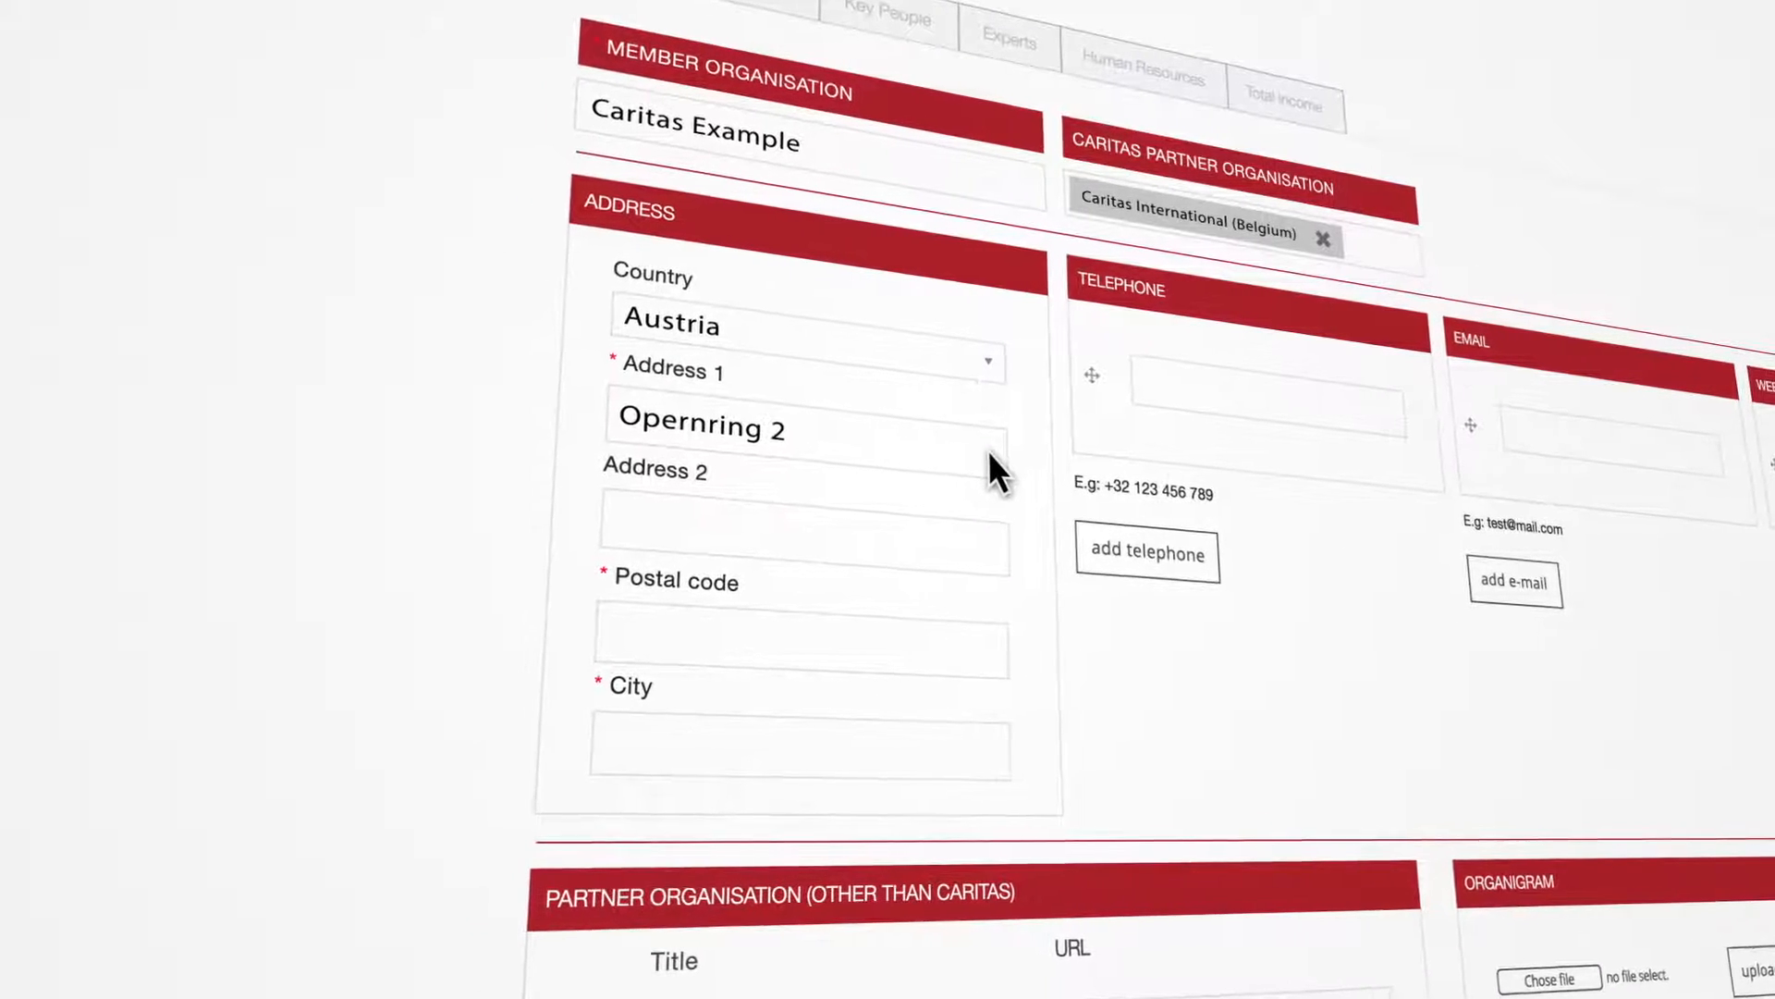
click(1001, 647)
text(1010)
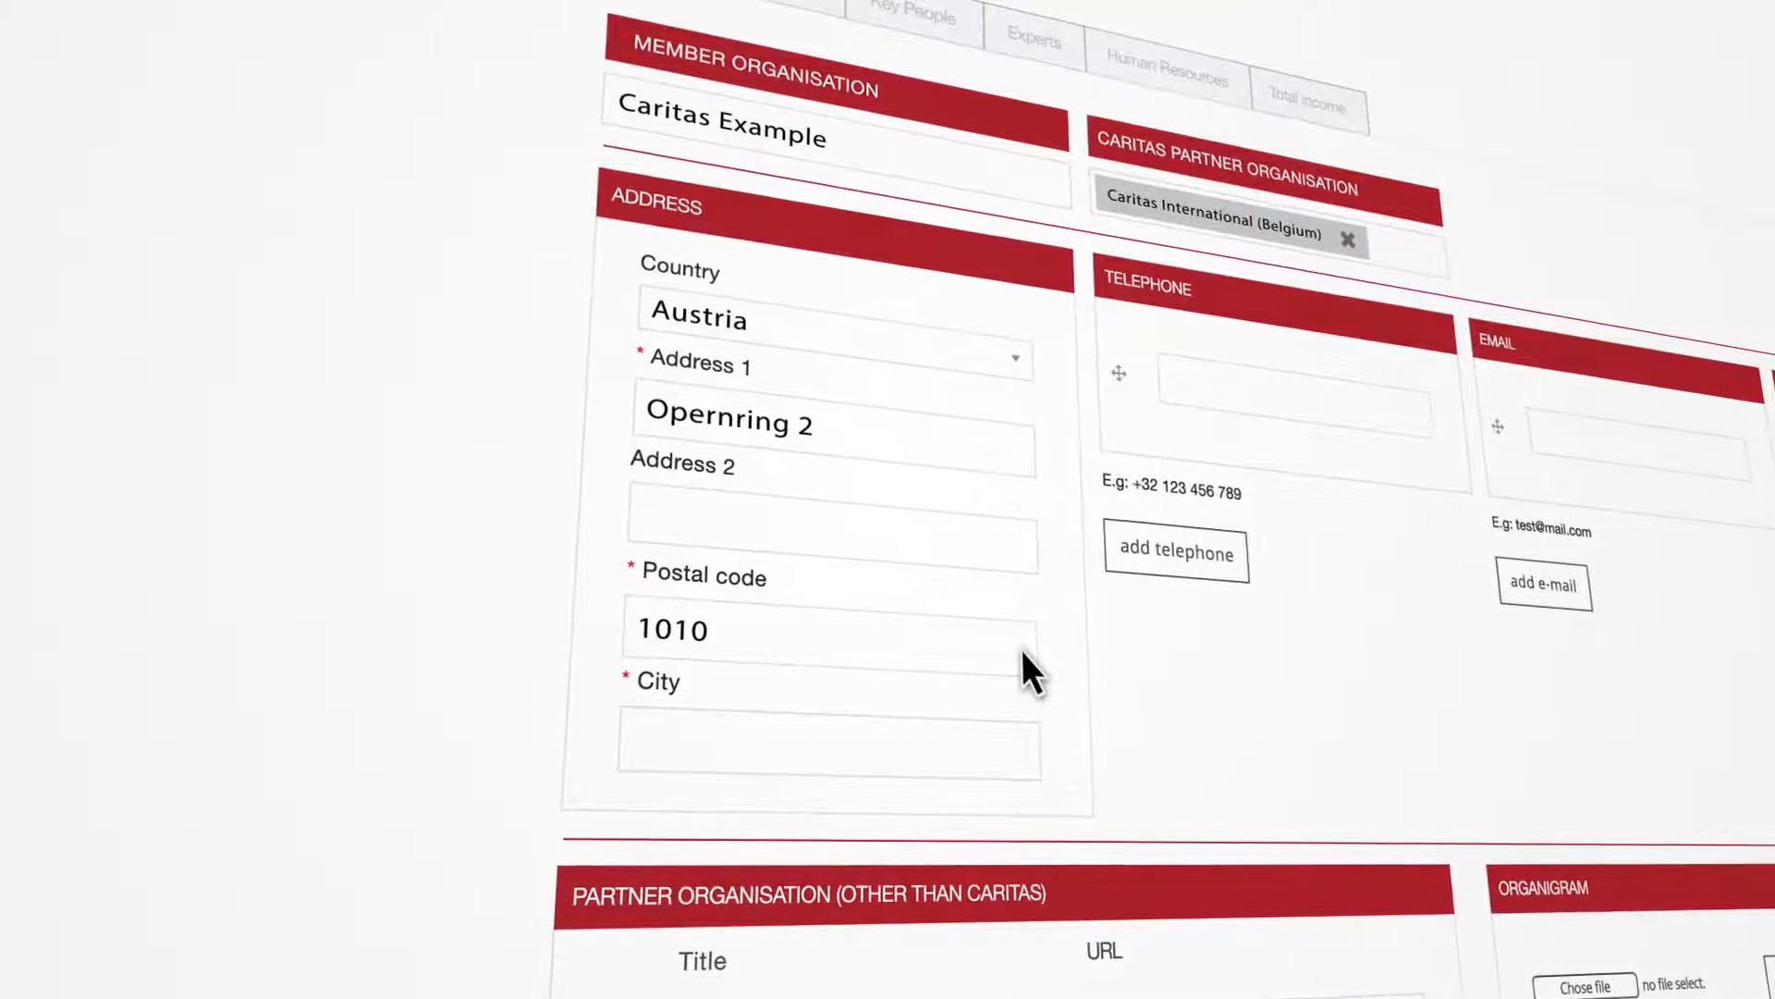
click(1027, 745)
text(Vienna)
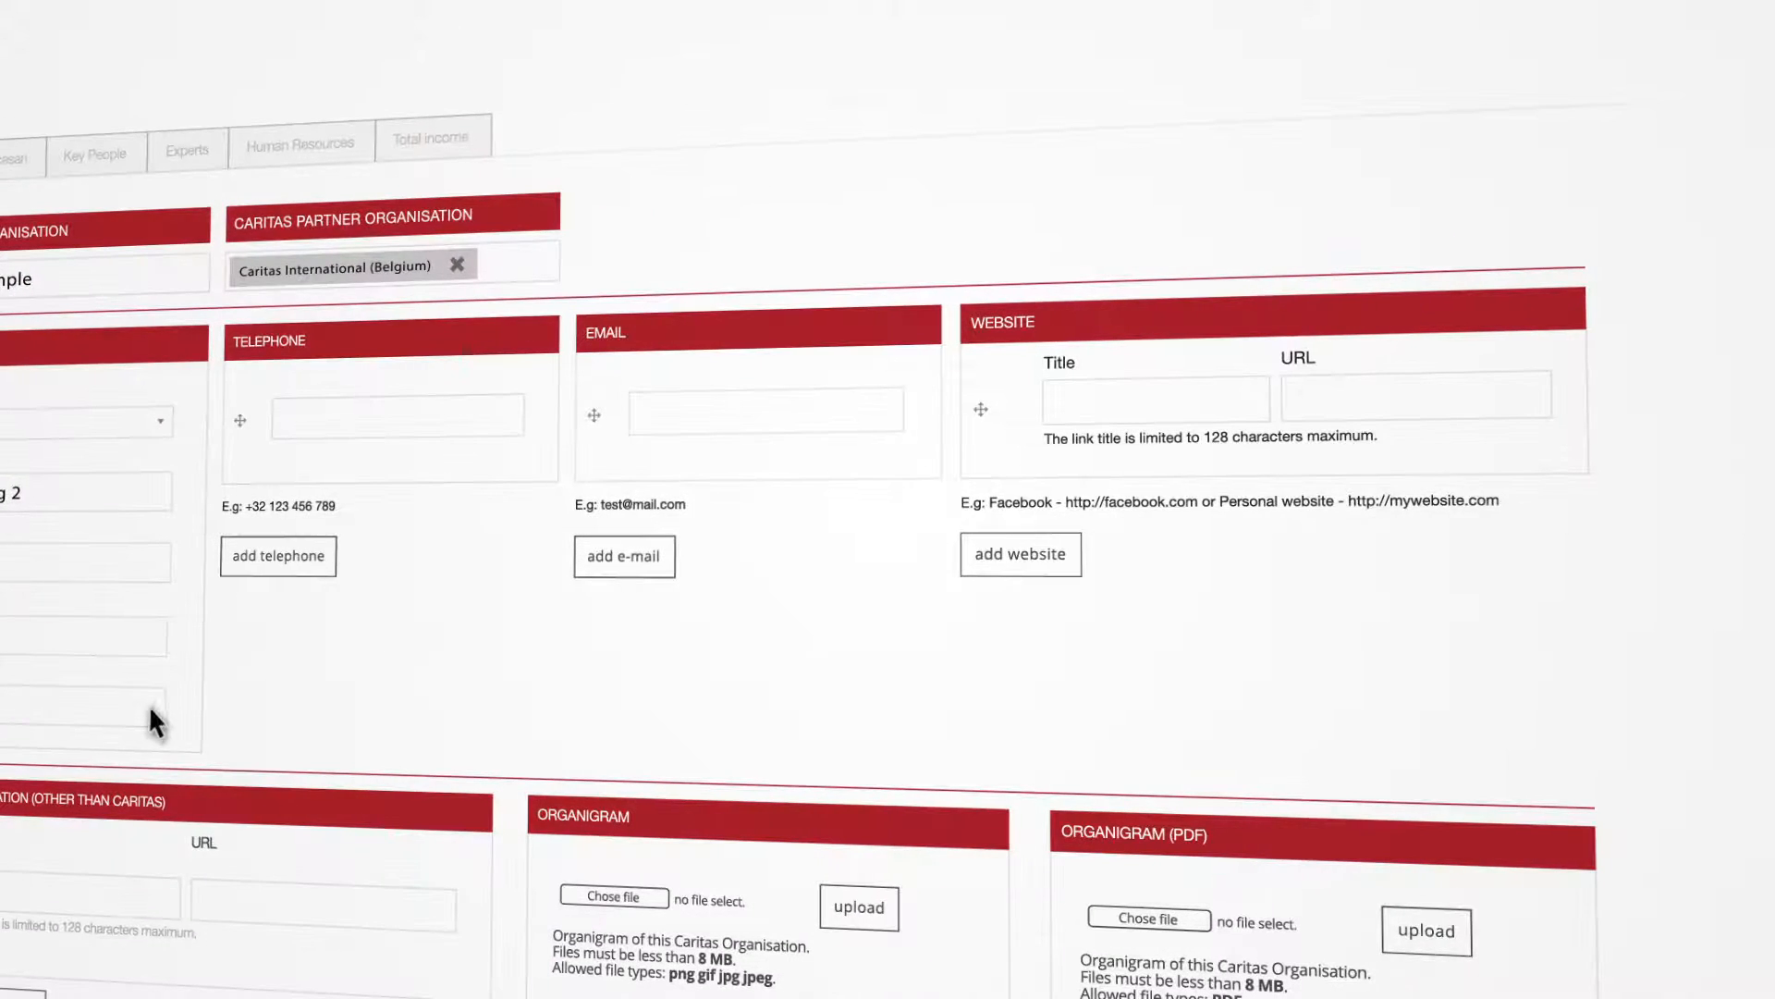
- Enter the member organisation's telephone number and contact e-mail address
click(503, 412)
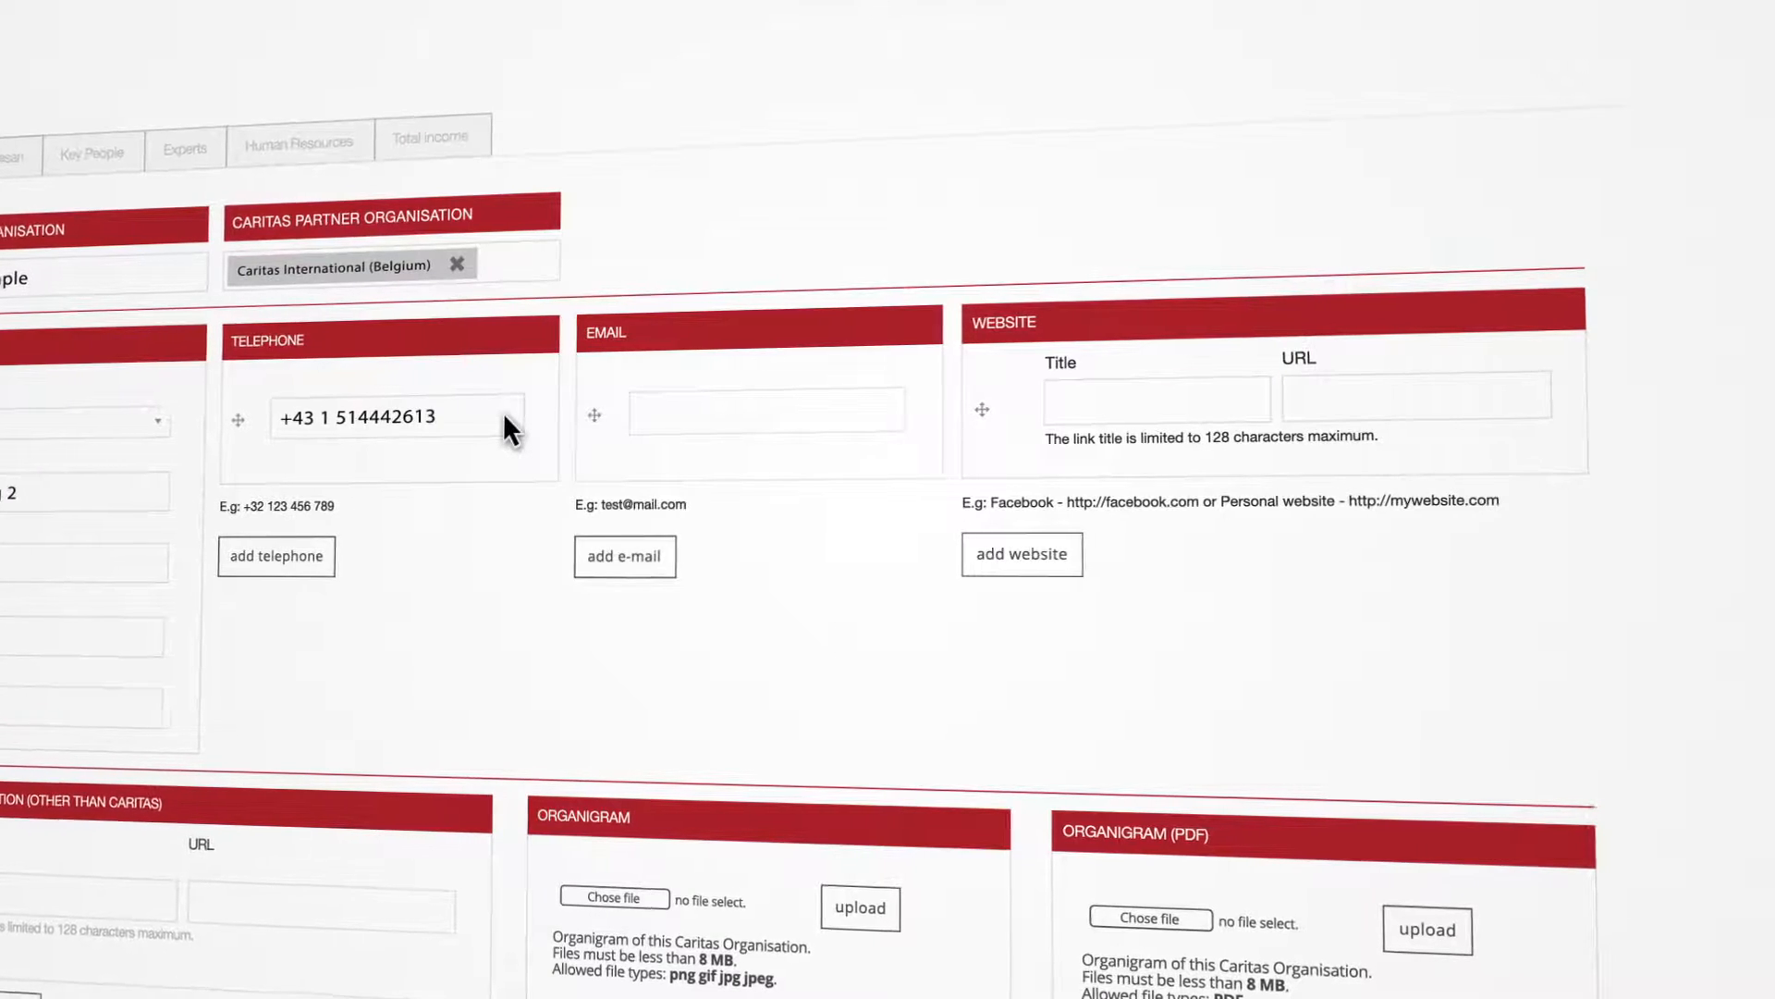
click(893, 411)
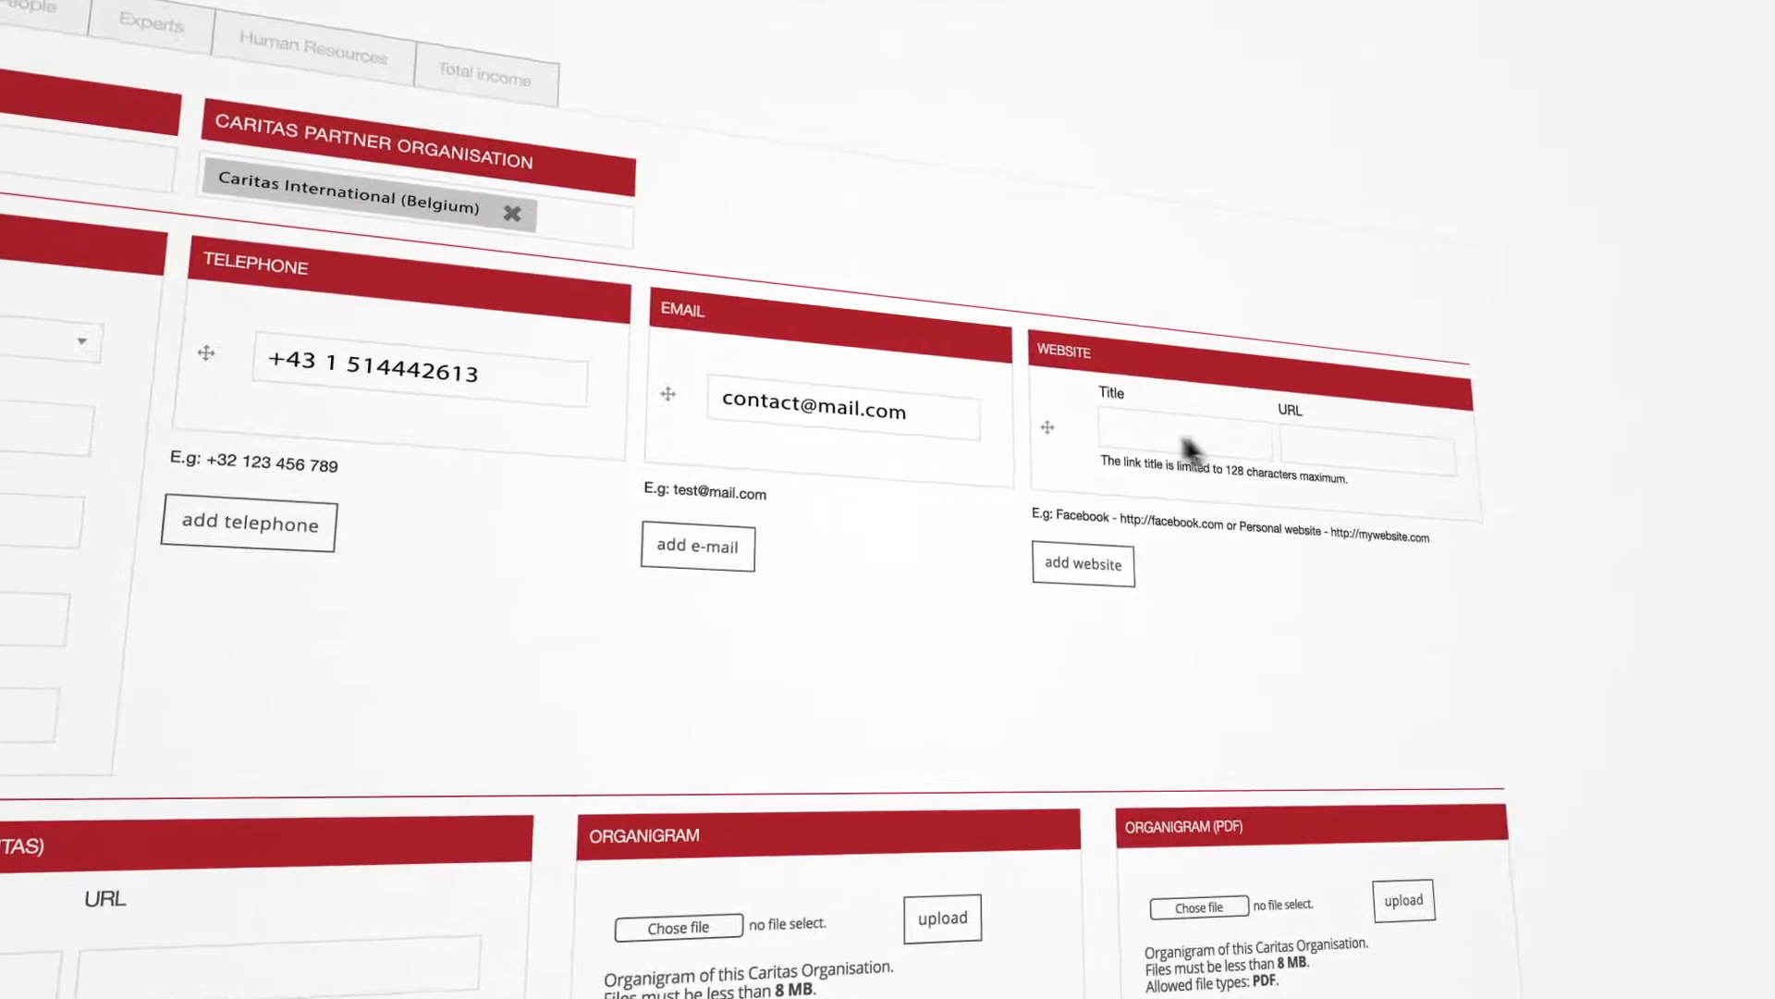
click(1244, 421)
text(Caritas Website)
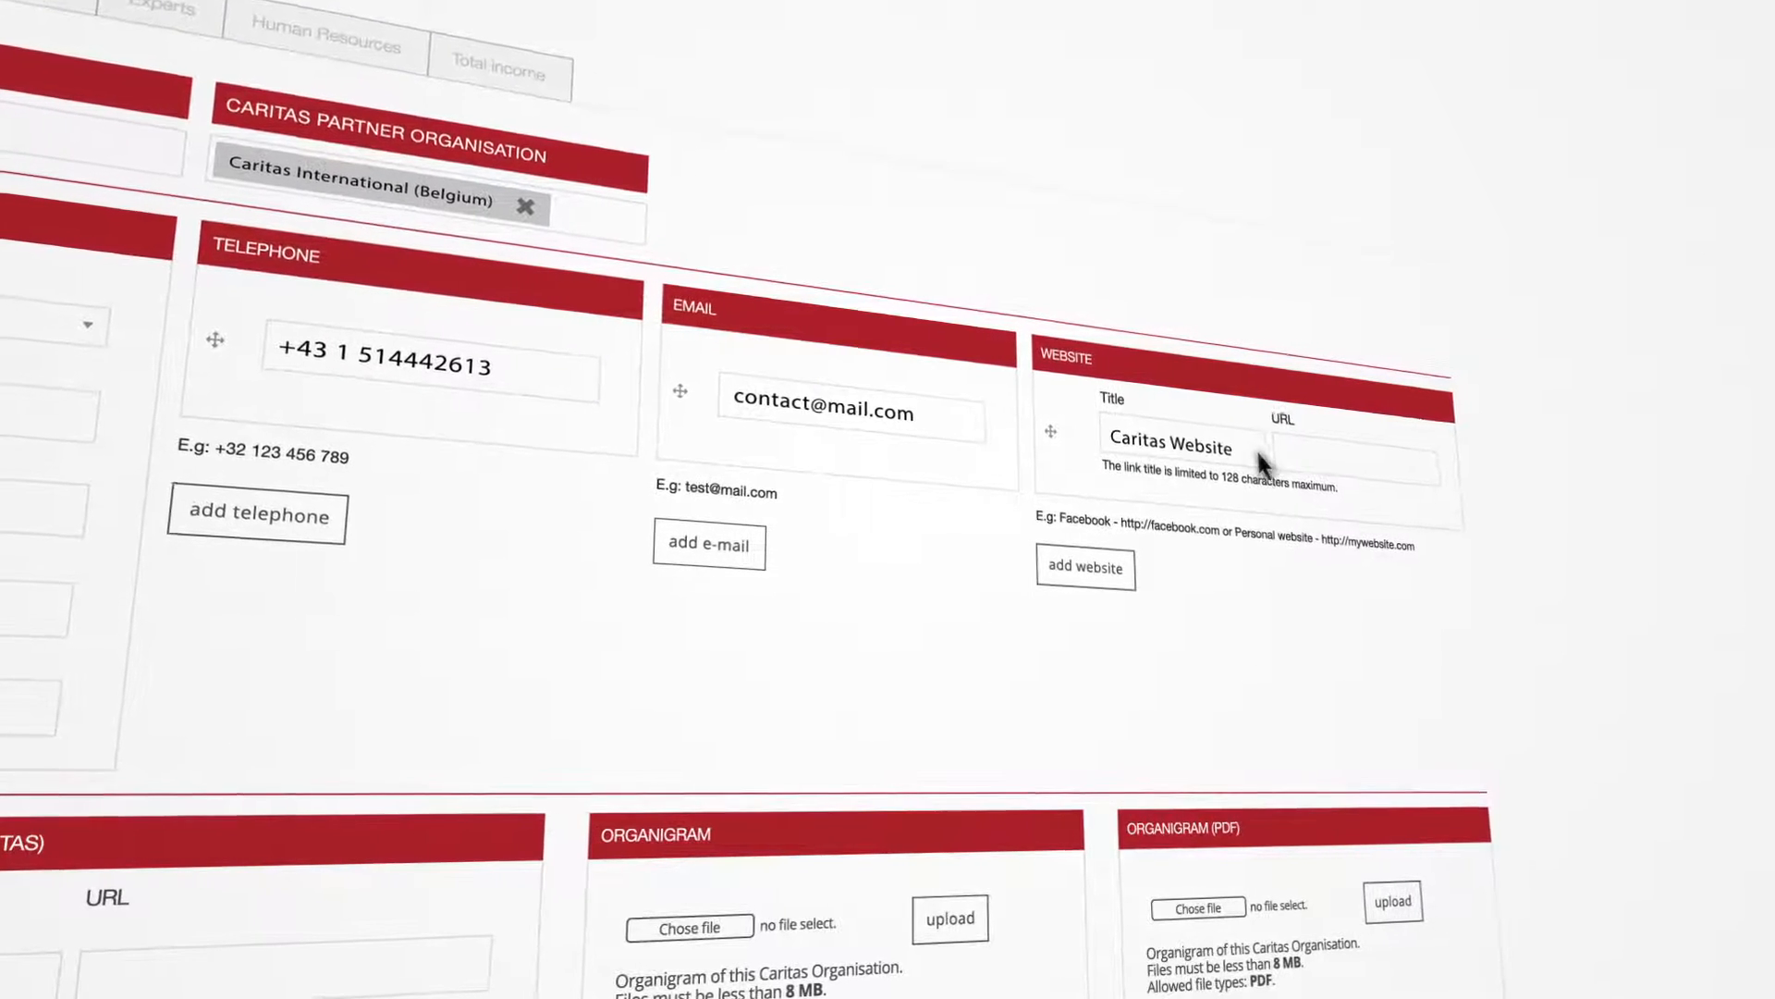
click(1424, 469)
text(http://www.web.com)
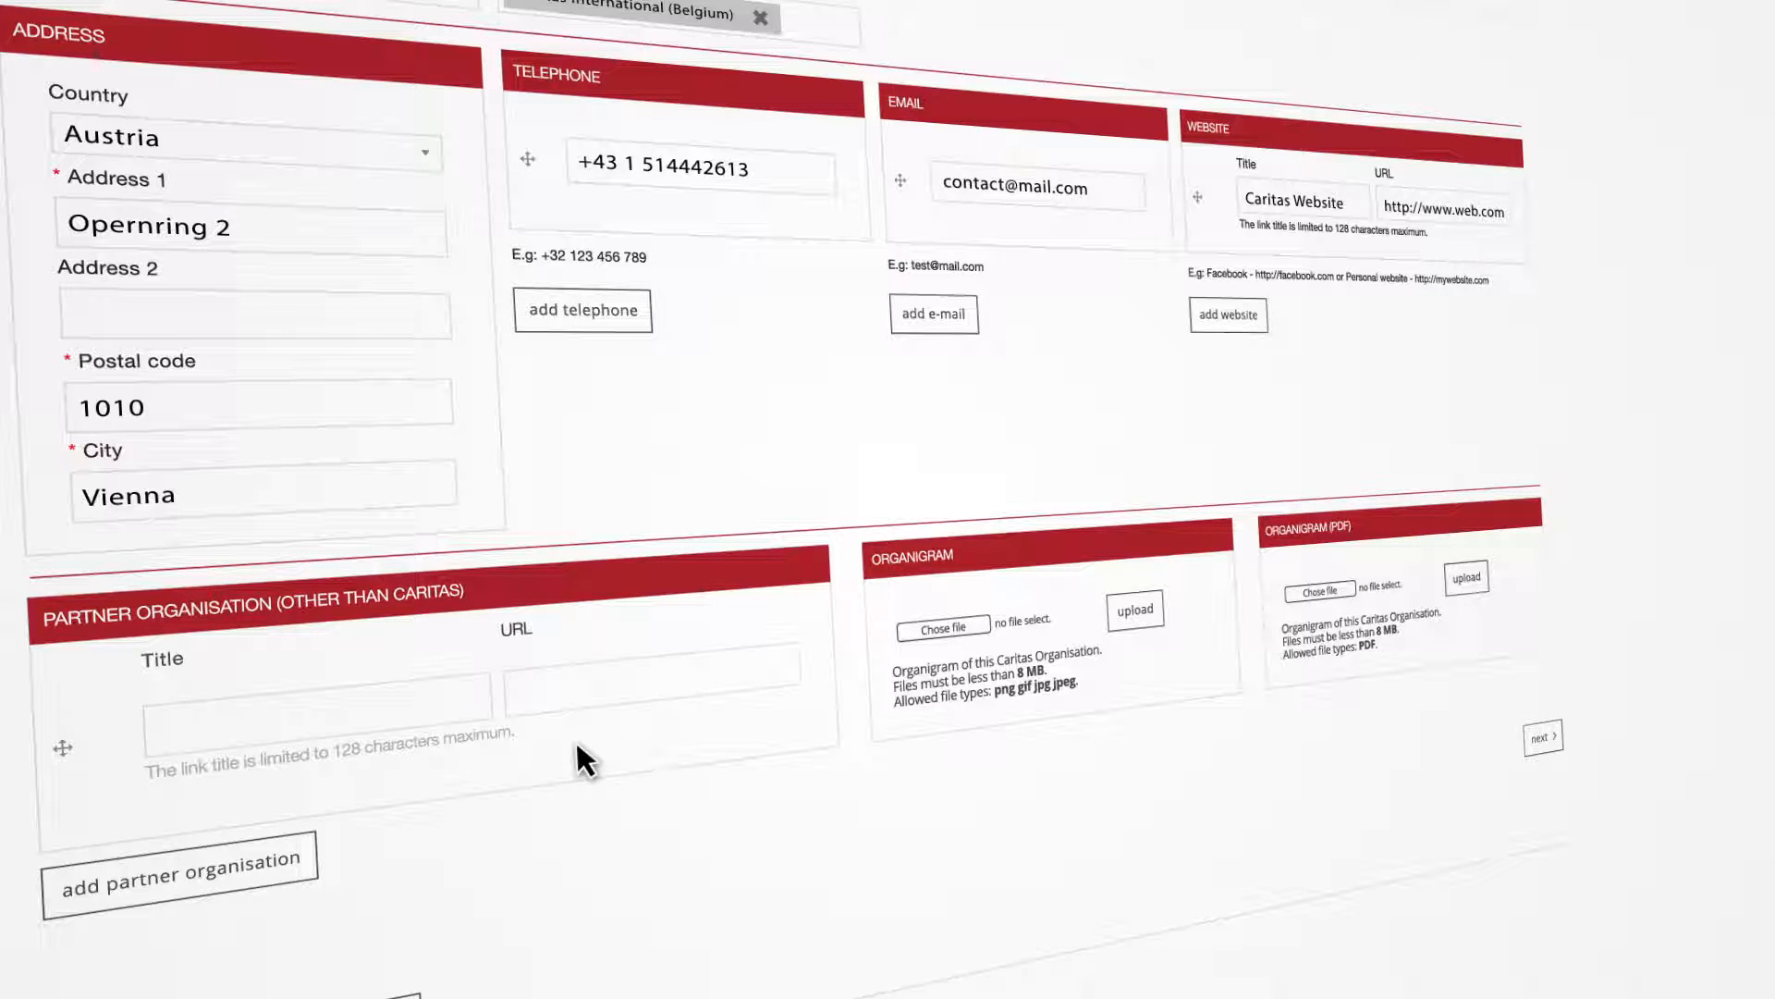
click(470, 702)
text(IFRC)
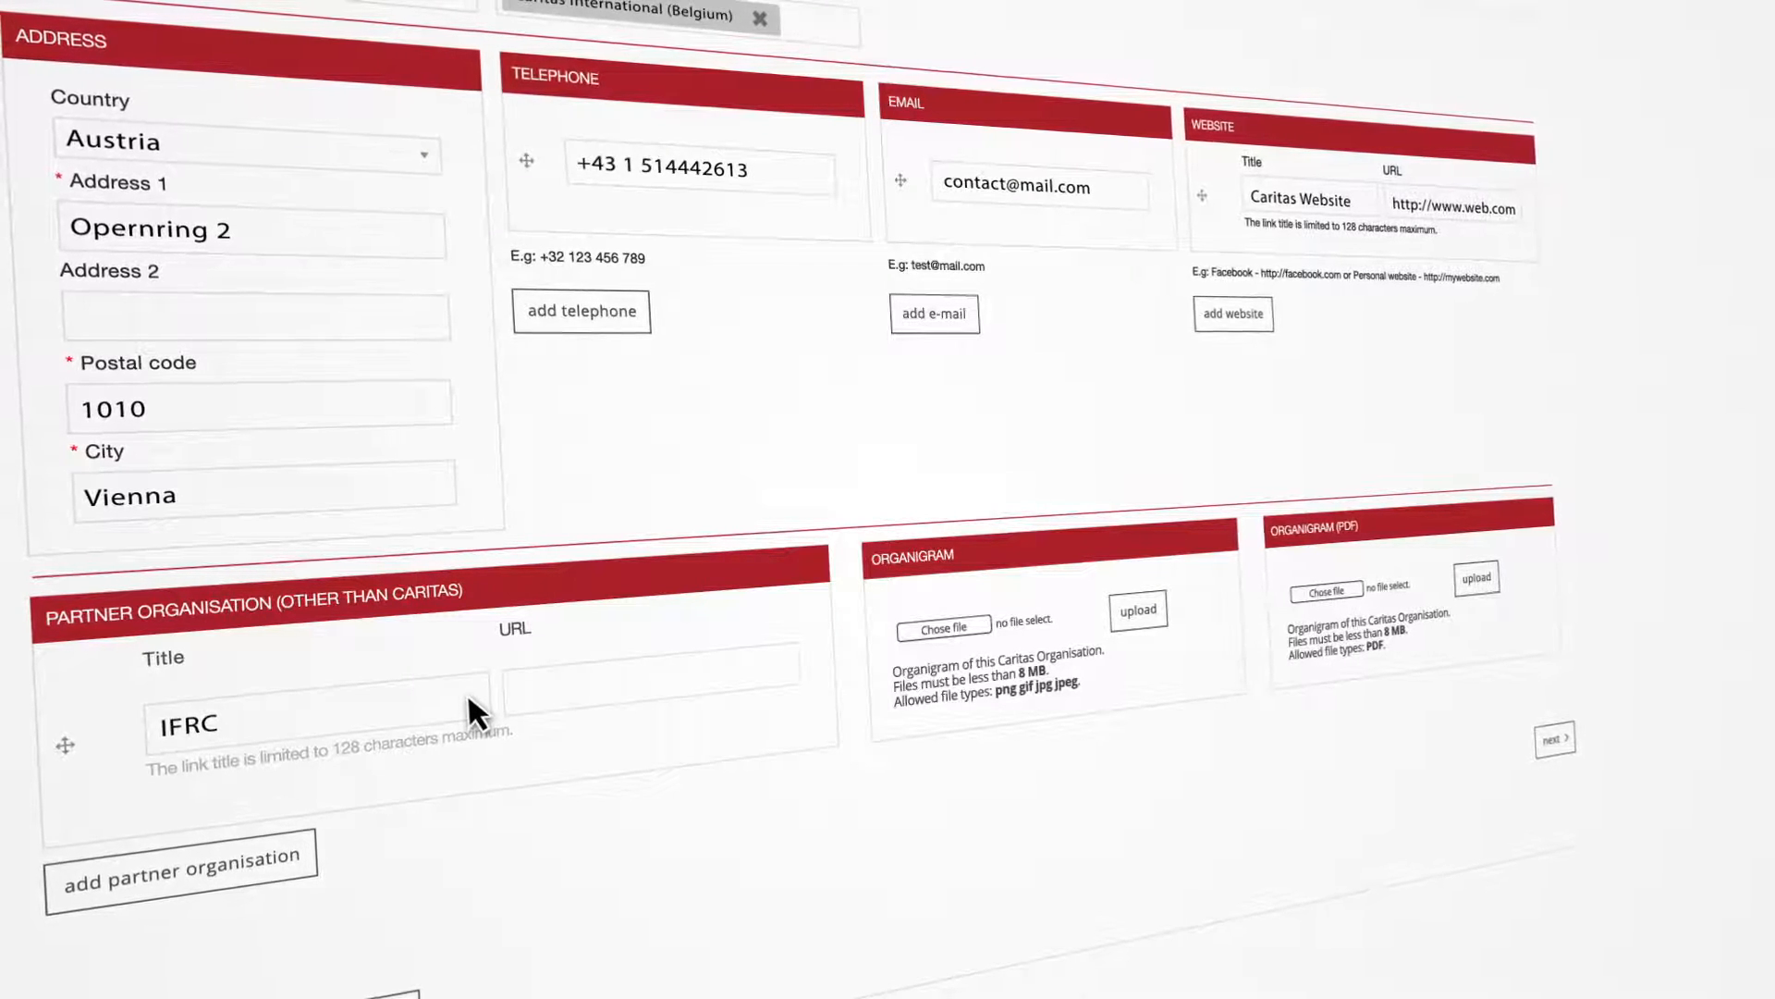
click(784, 662)
text(http://www.ifrc.org)
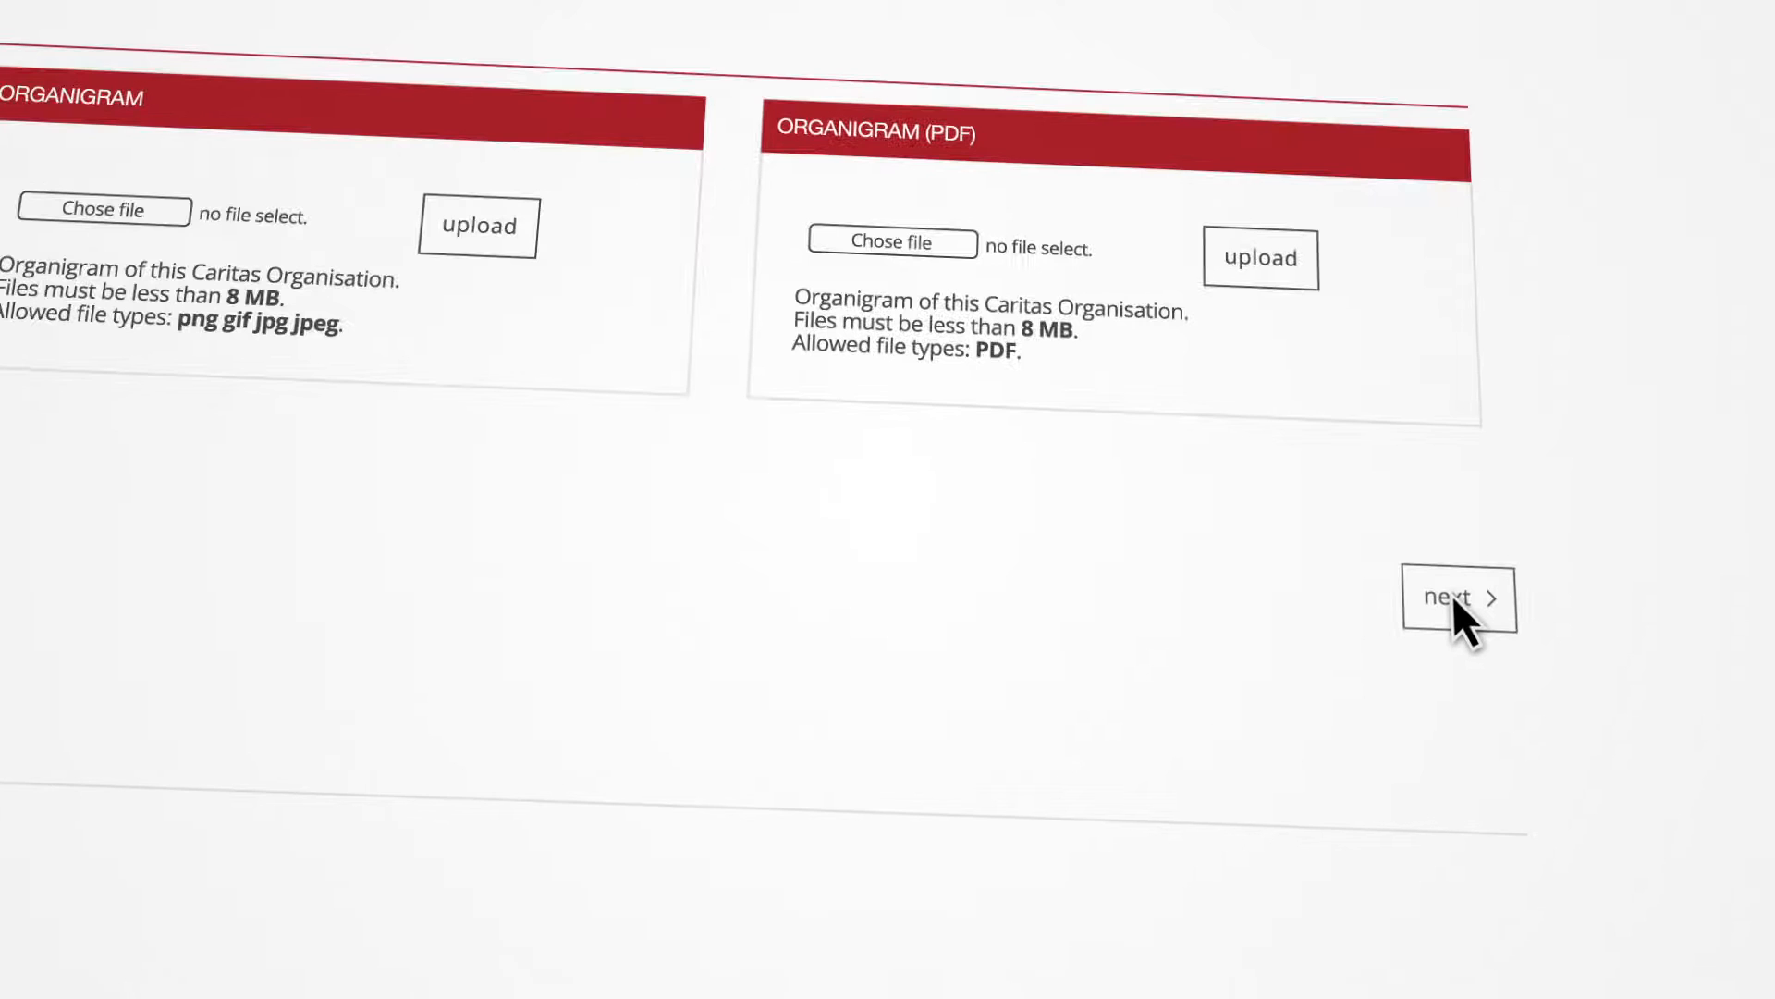
click(1452, 596)
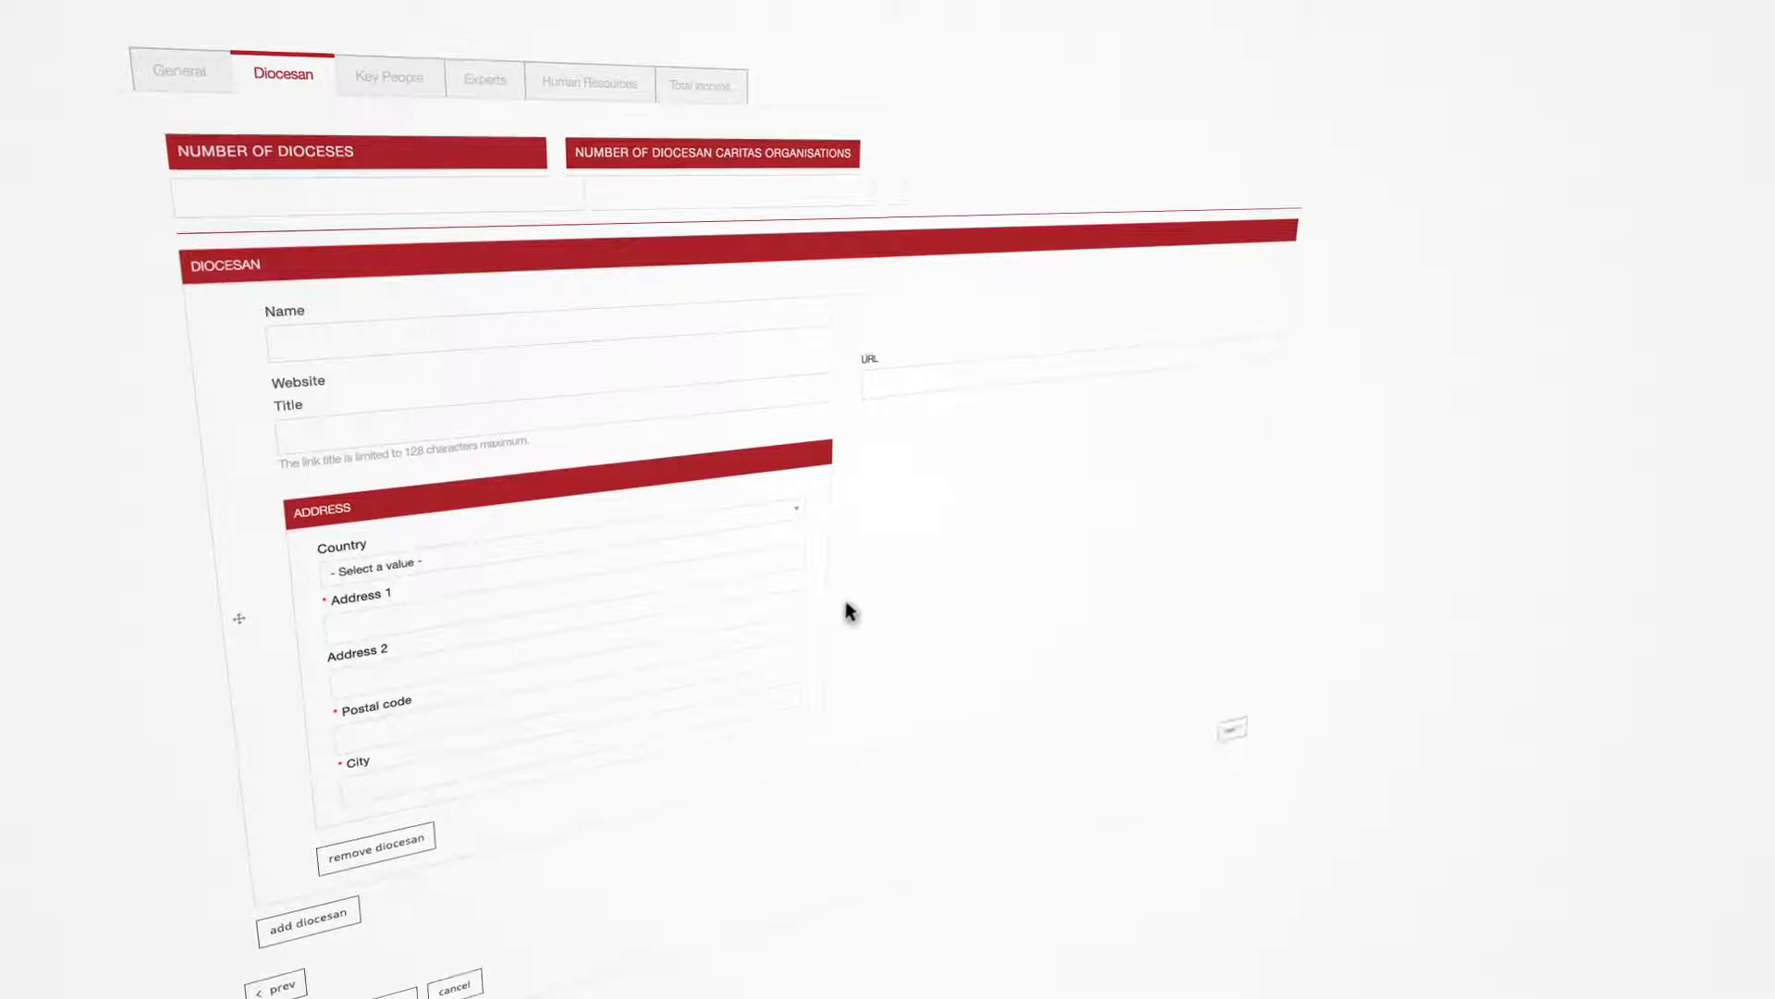
- Set the number of dioceses to 10 and the number of diocesan Caritas organisations to 5
click(528, 191)
text(10)
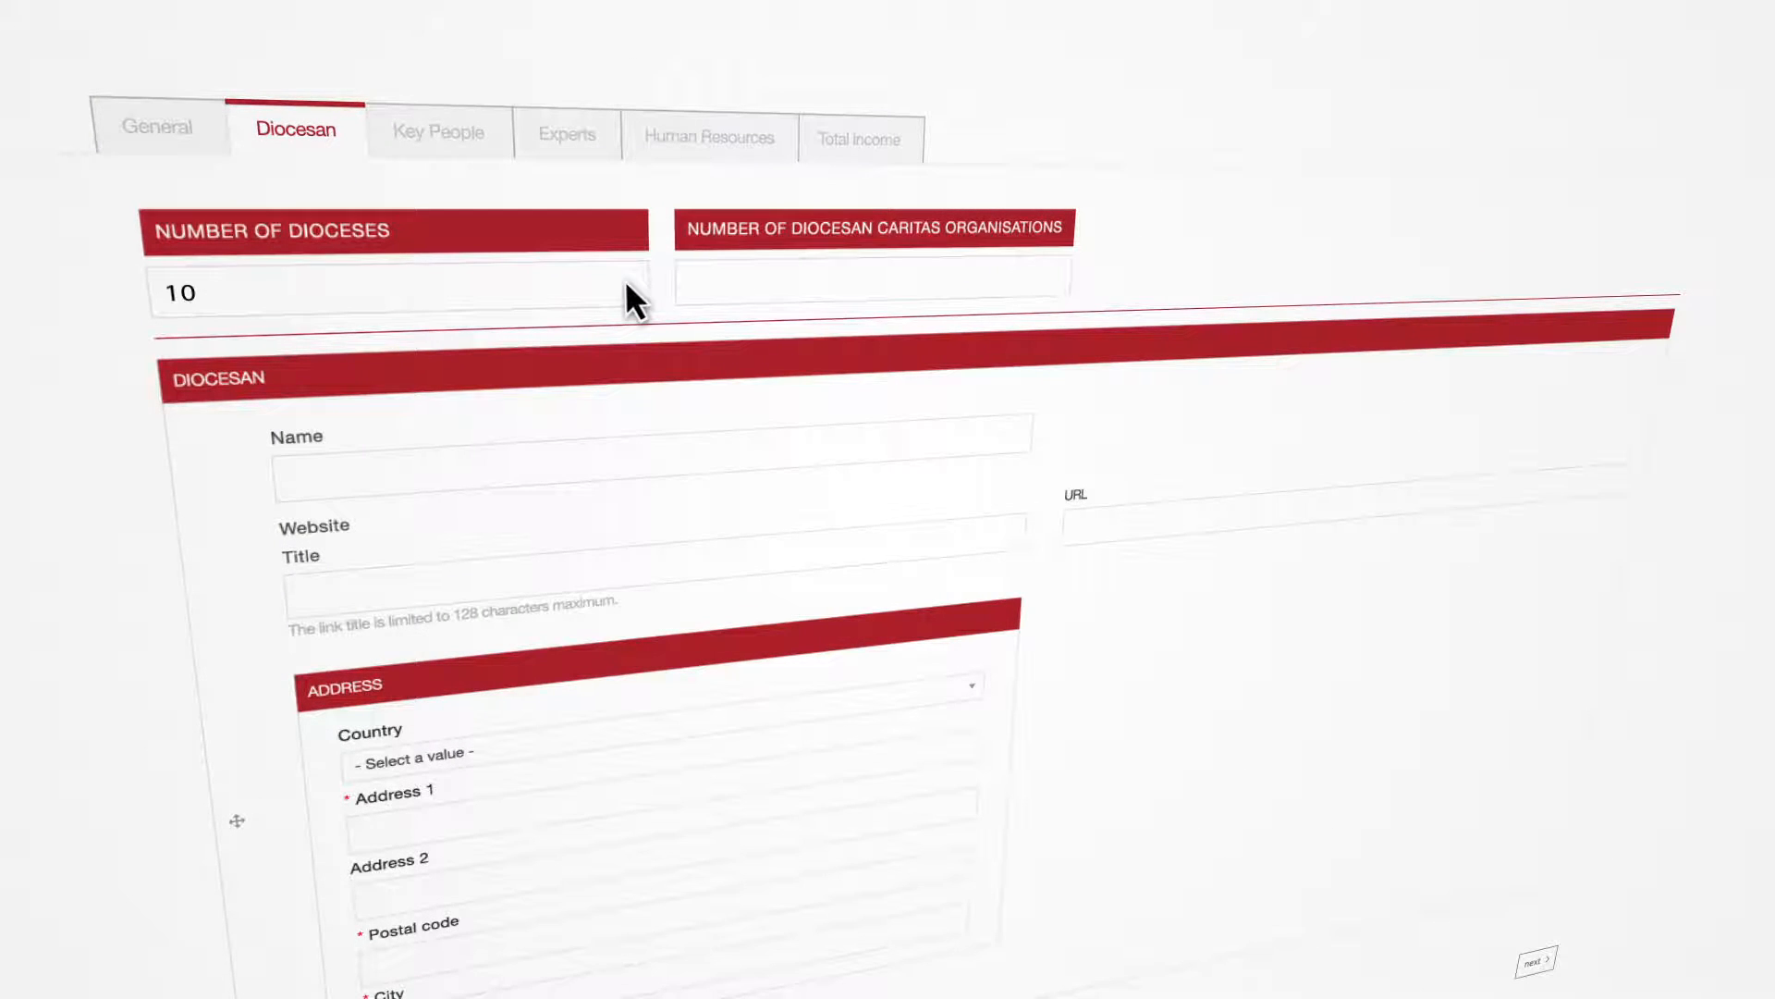
click(1054, 286)
text(5)
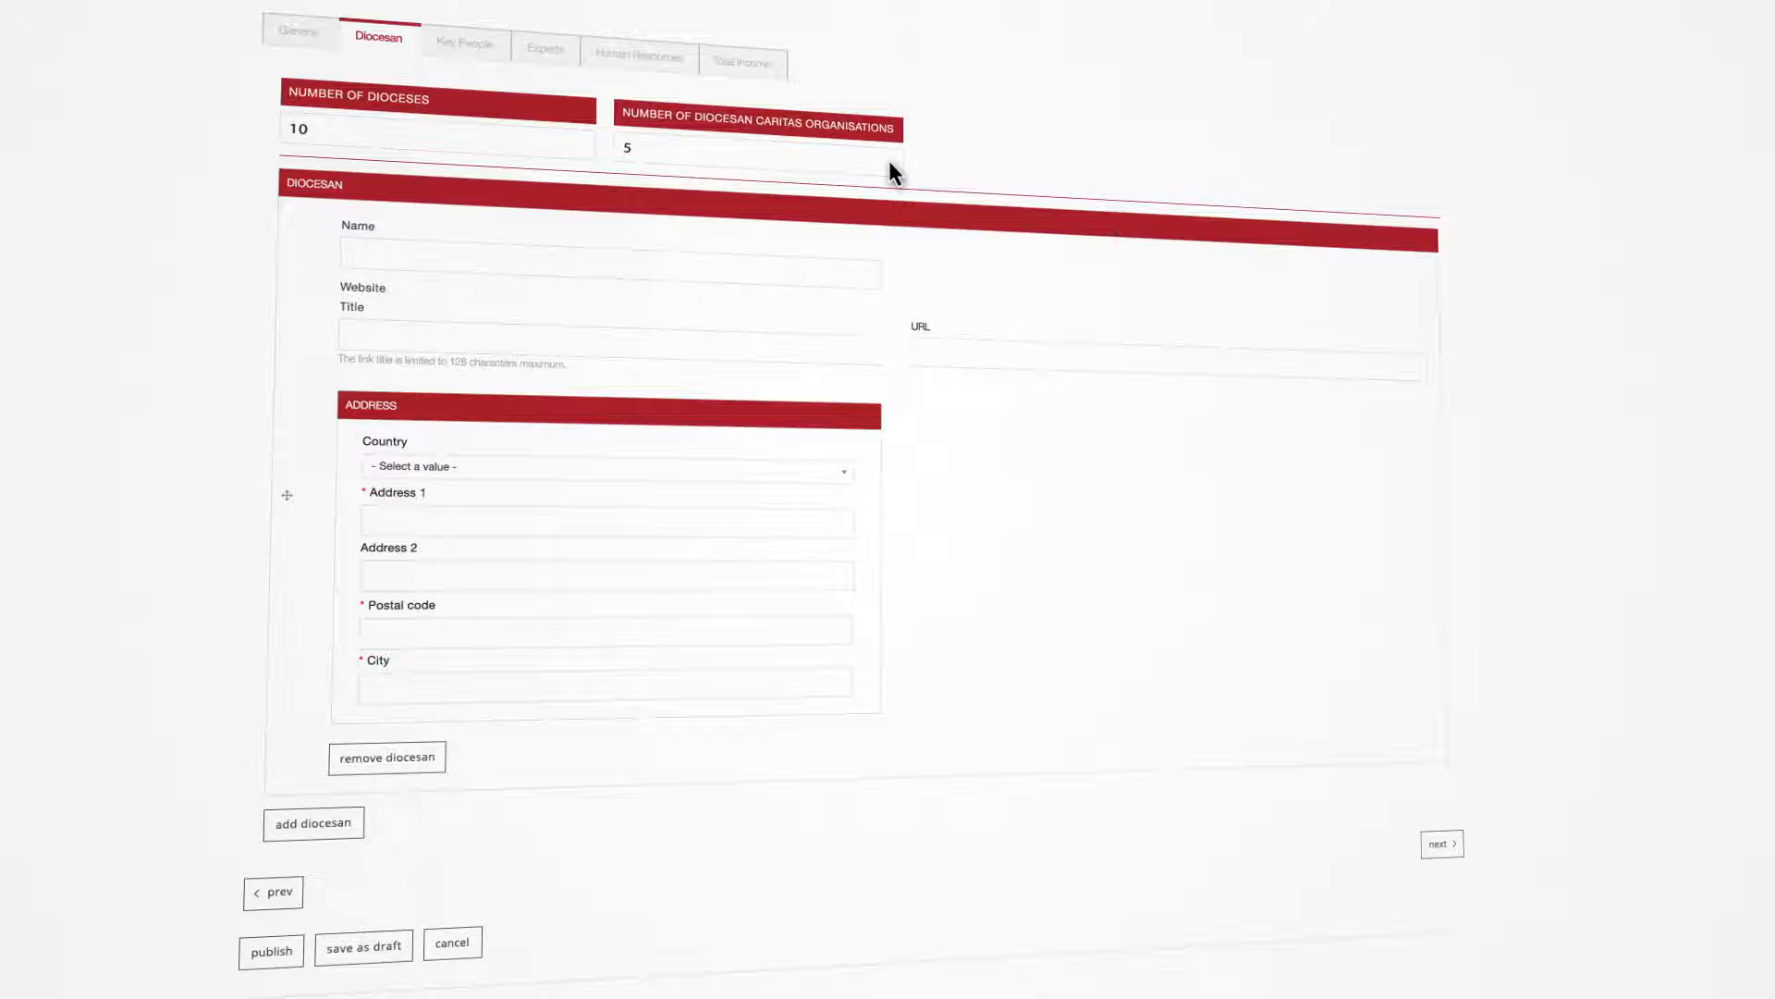
click(863, 274)
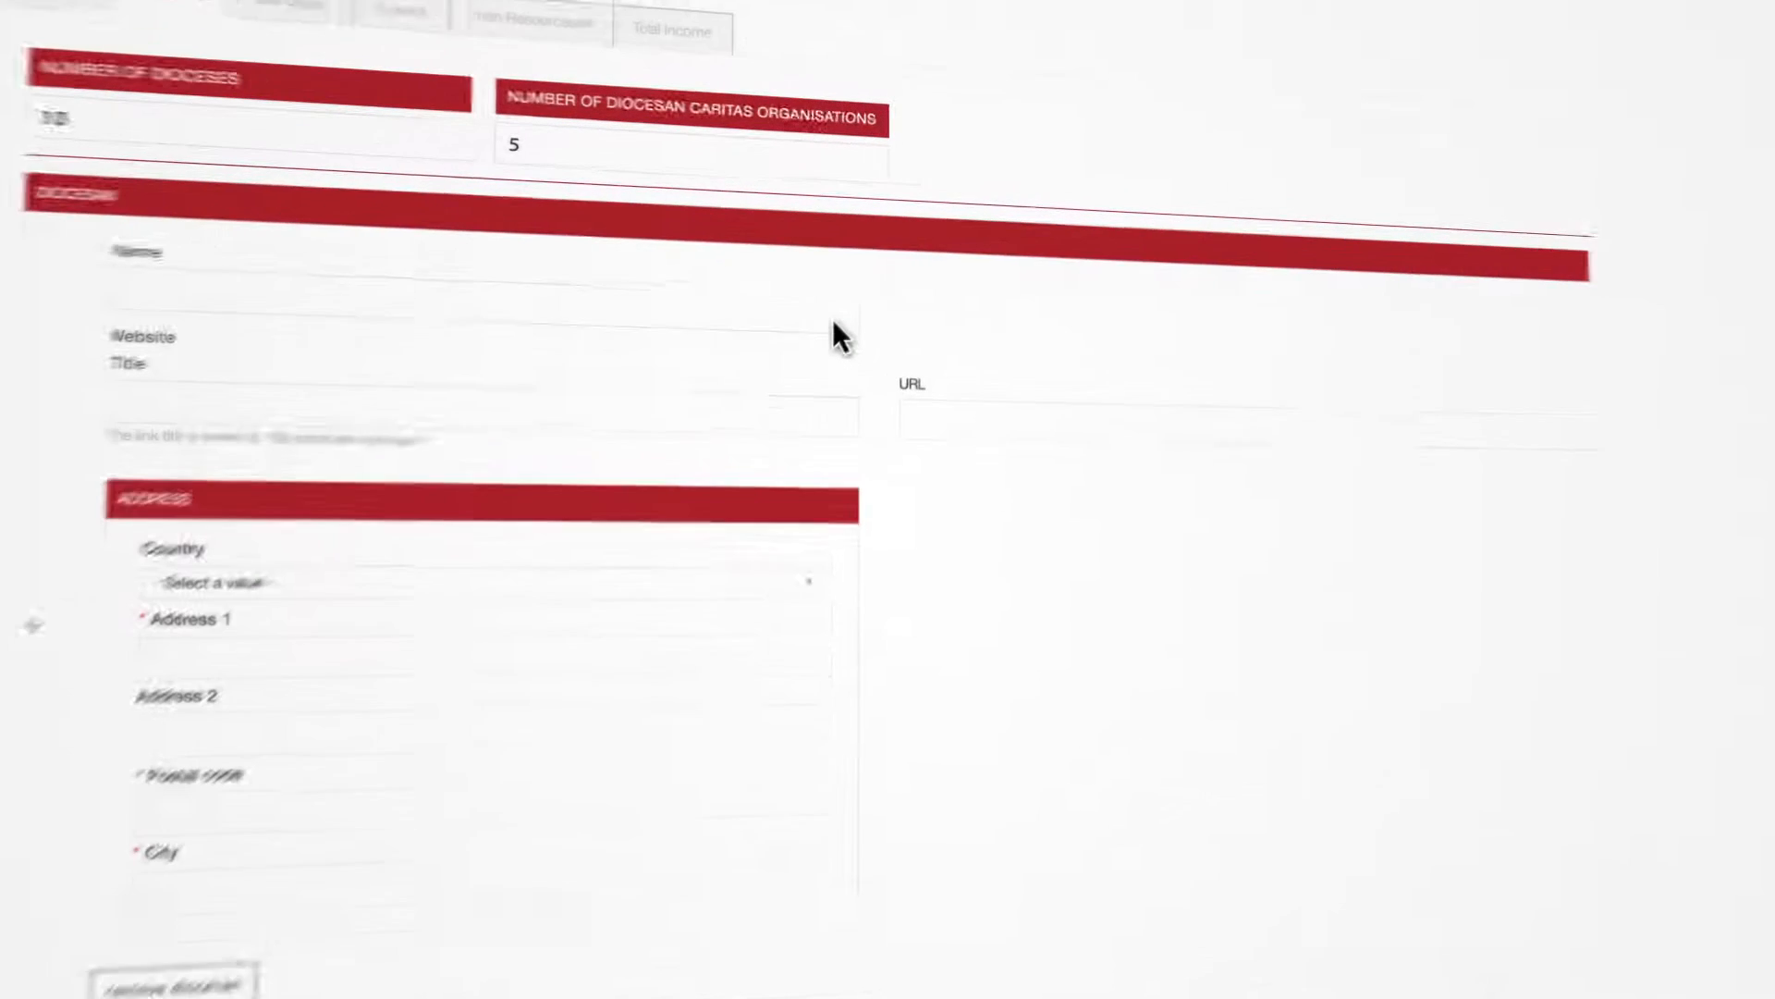
text(Diocese Name)
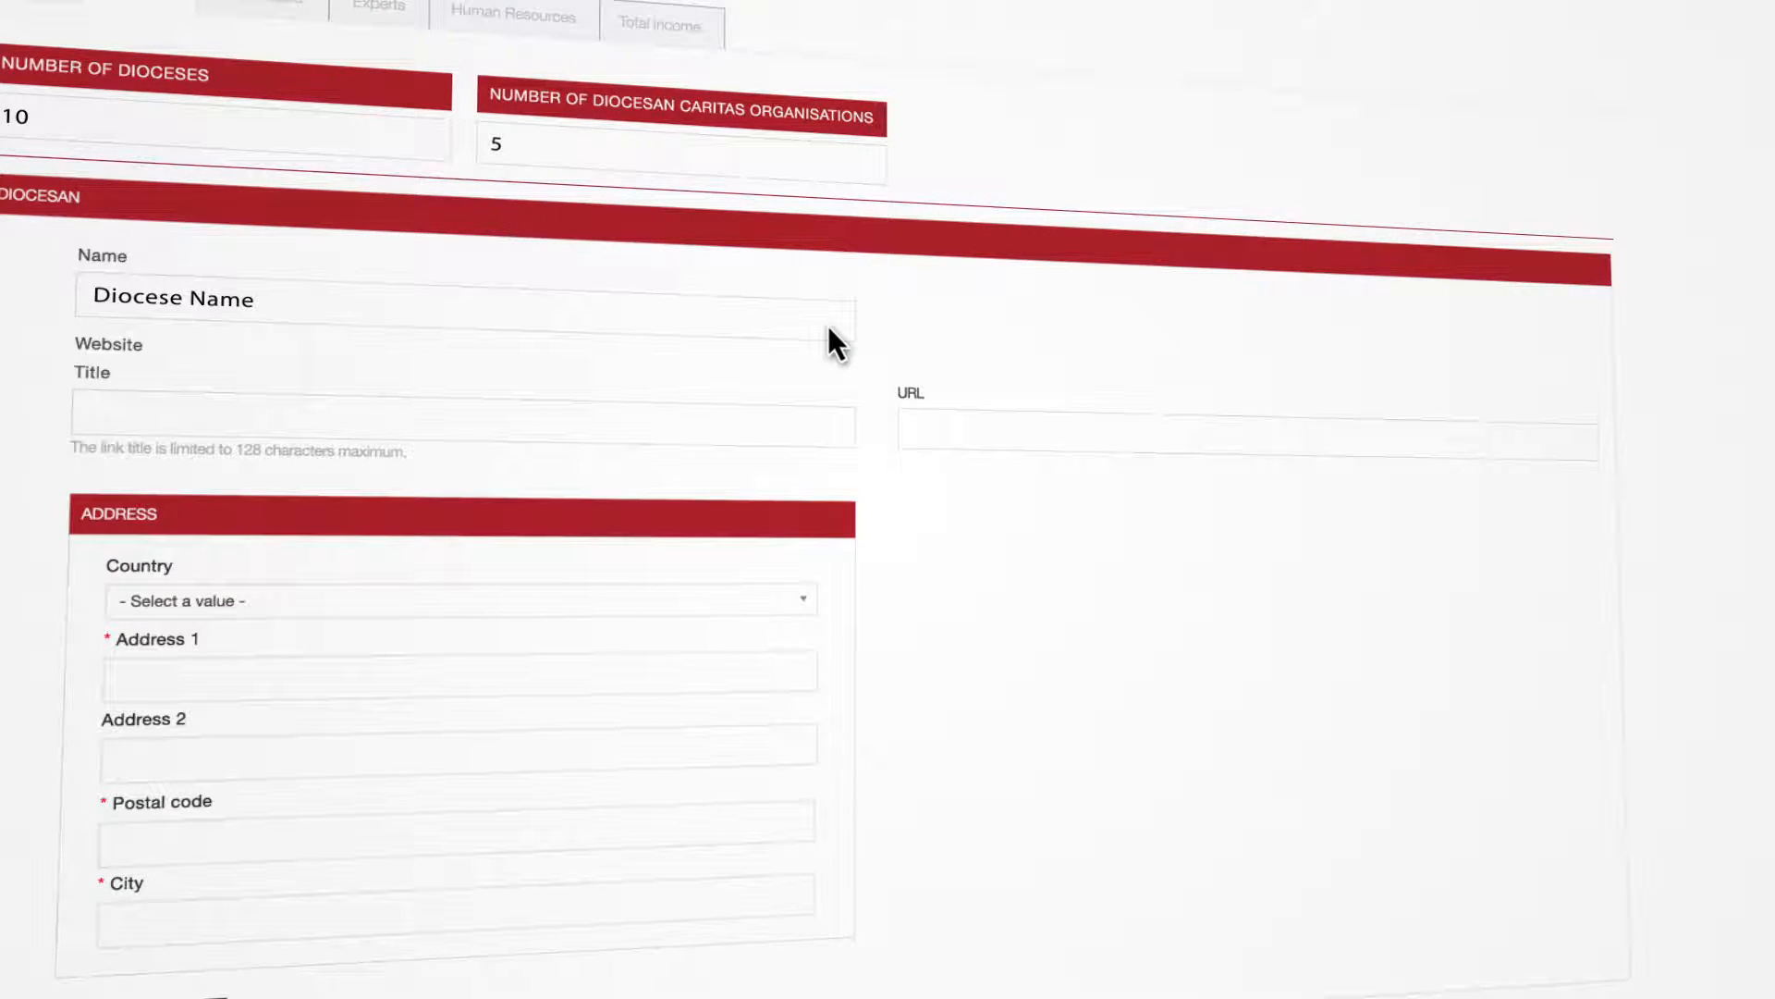
click(829, 427)
text(Diocese Website)
click(1557, 445)
text(http://www.diocese.com)
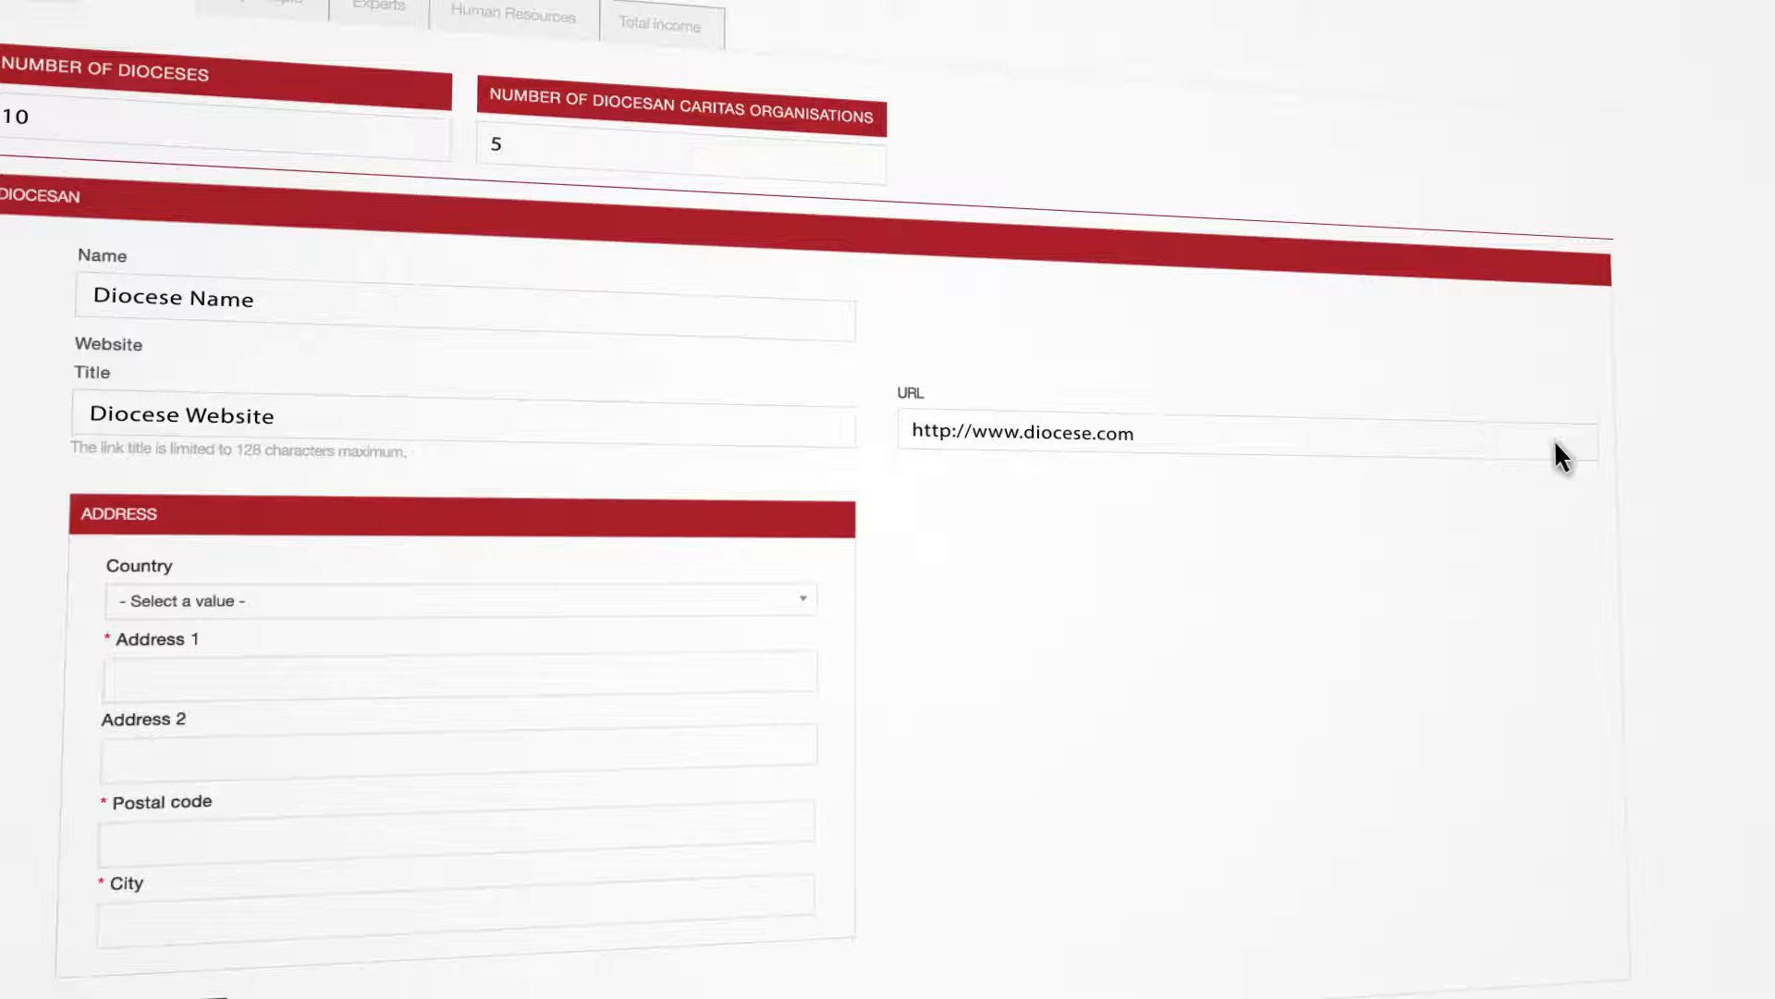
- Fill in the diocesan address with country Austria, street address, postal code and city, and continue to the Key People section
click(781, 600)
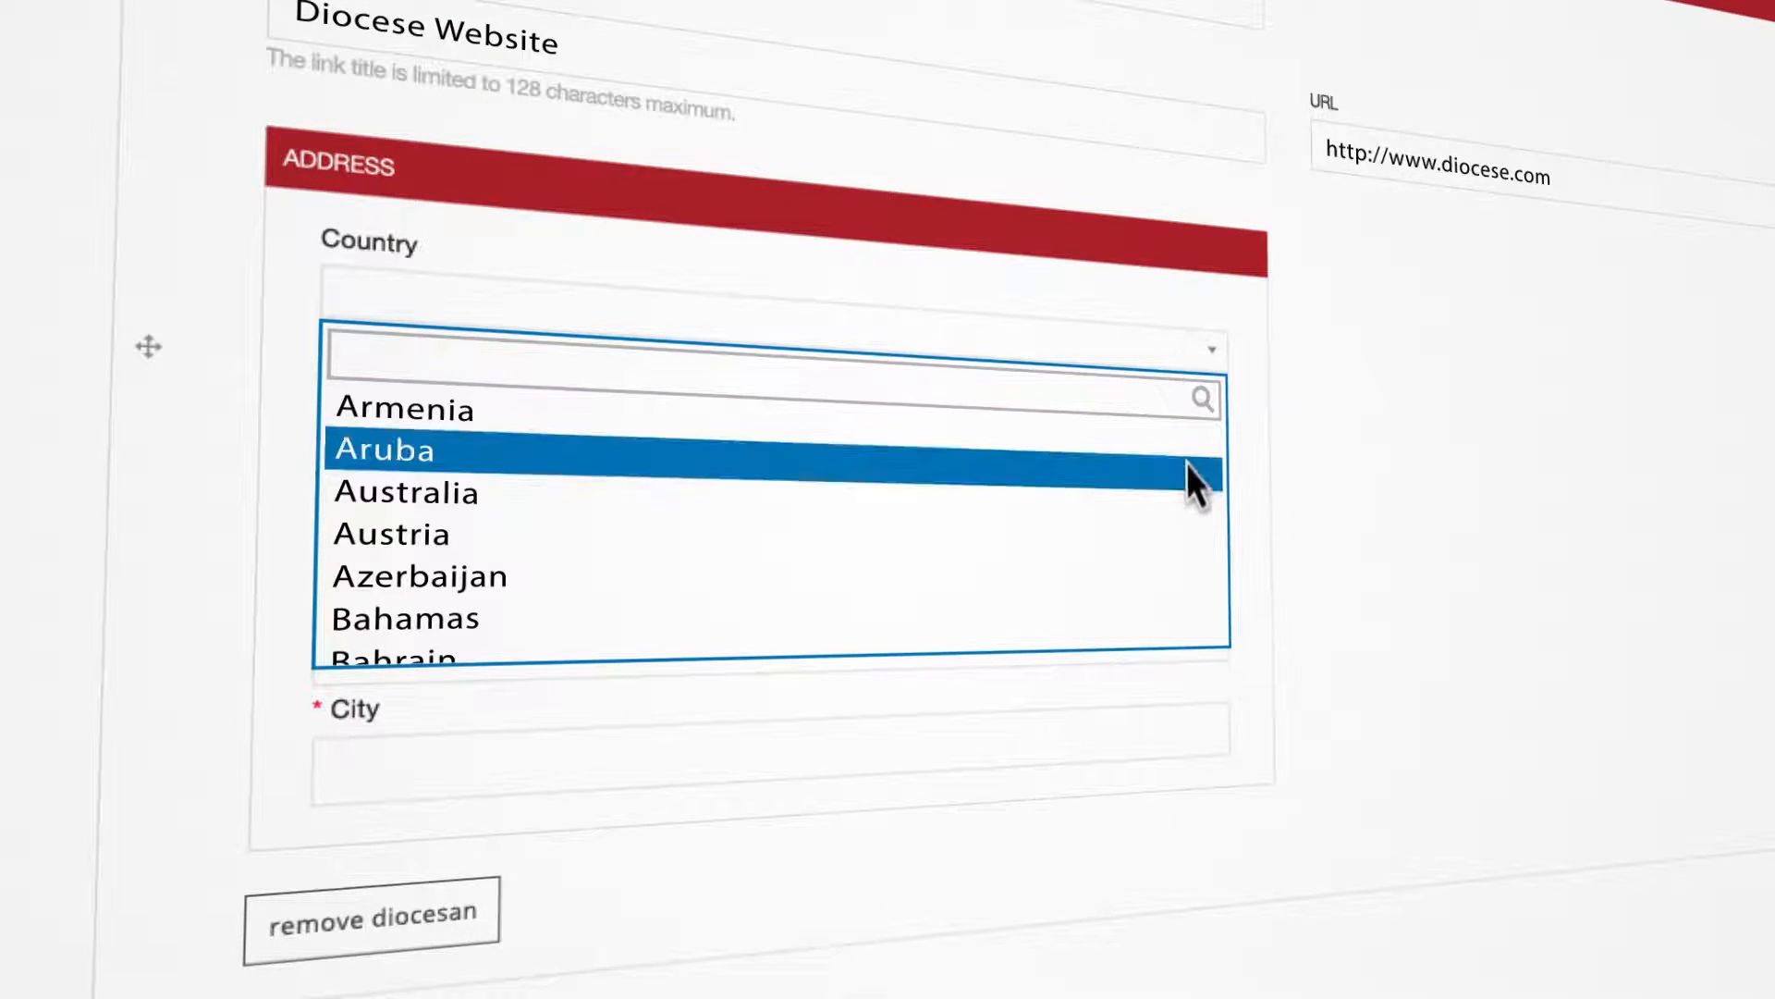
click(1187, 540)
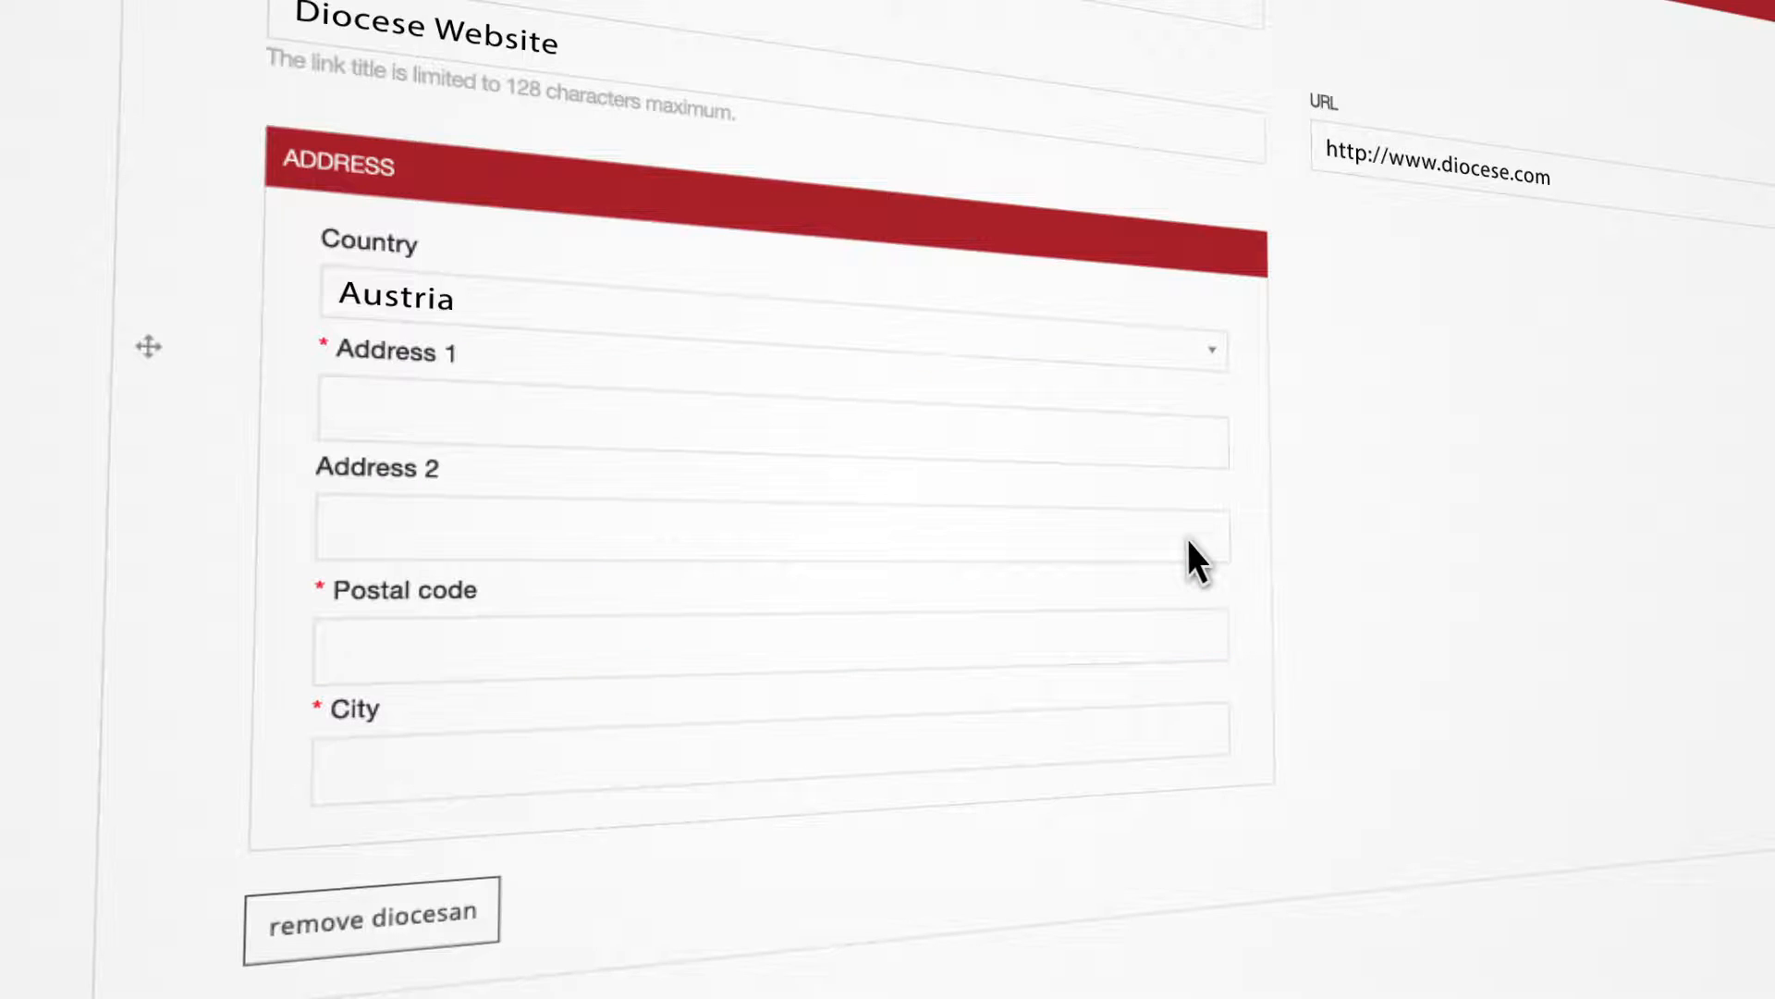
click(1186, 446)
text(Opernring 2)
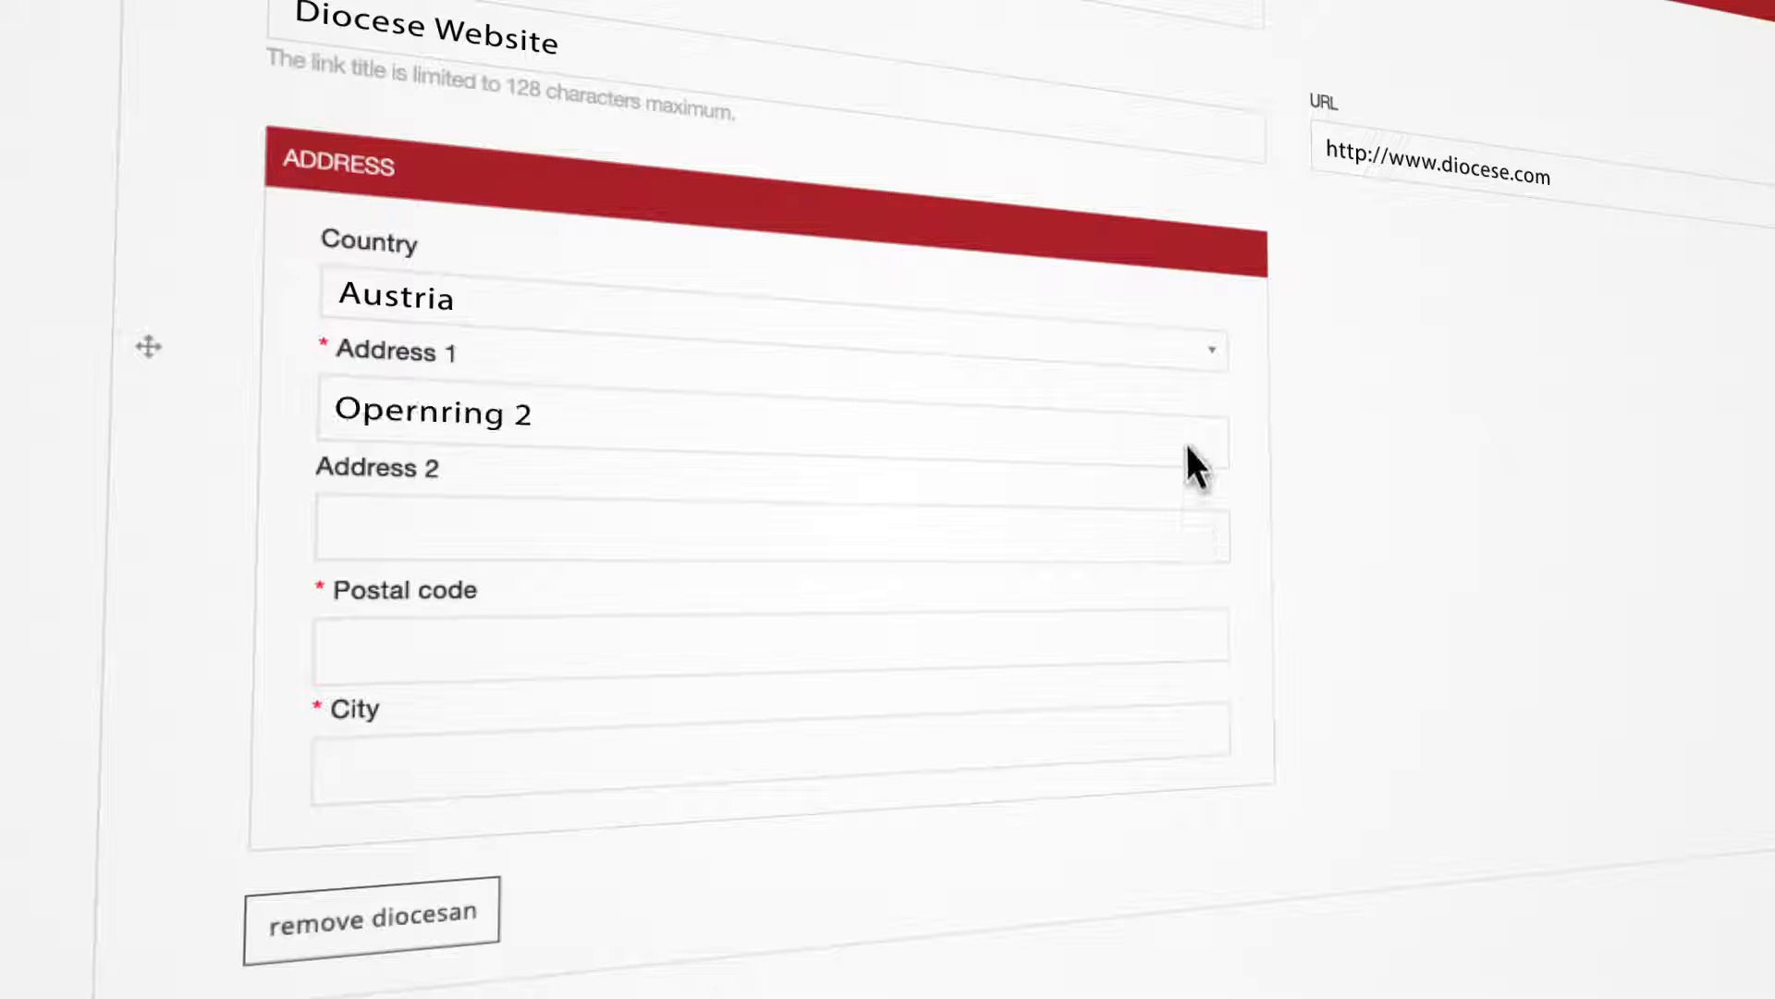
click(1190, 638)
text(1010)
click(1191, 735)
text(Vienna)
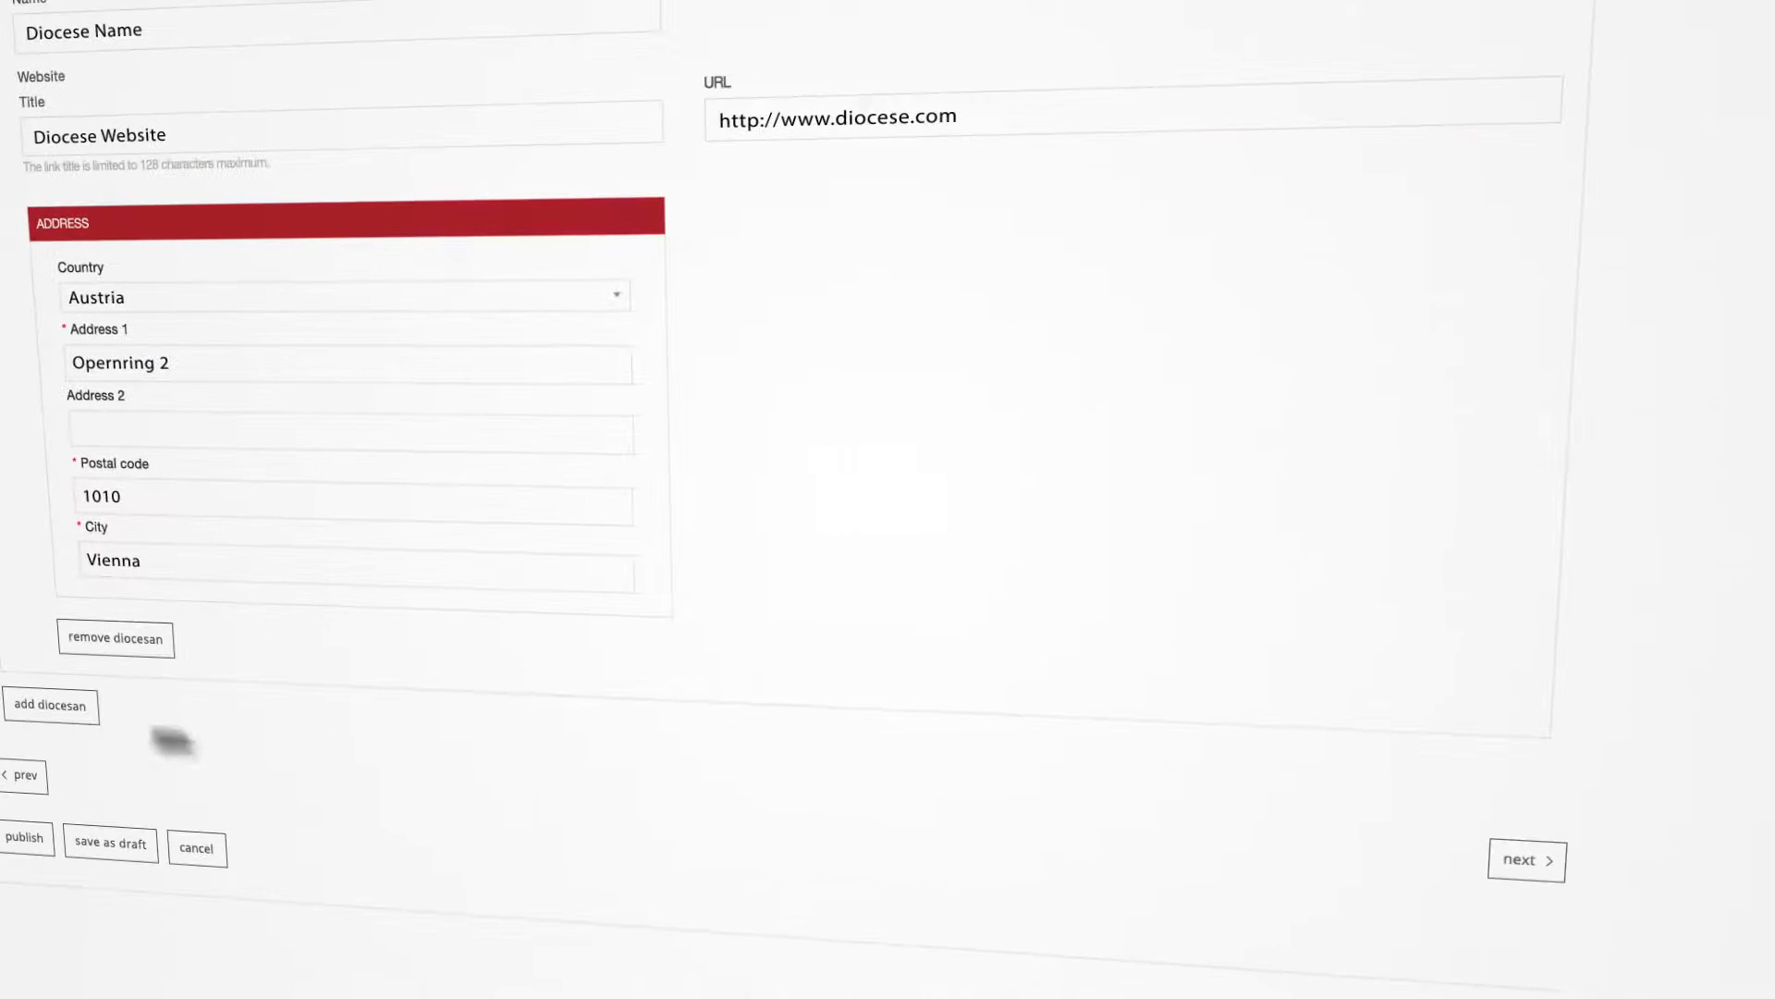
click(1537, 864)
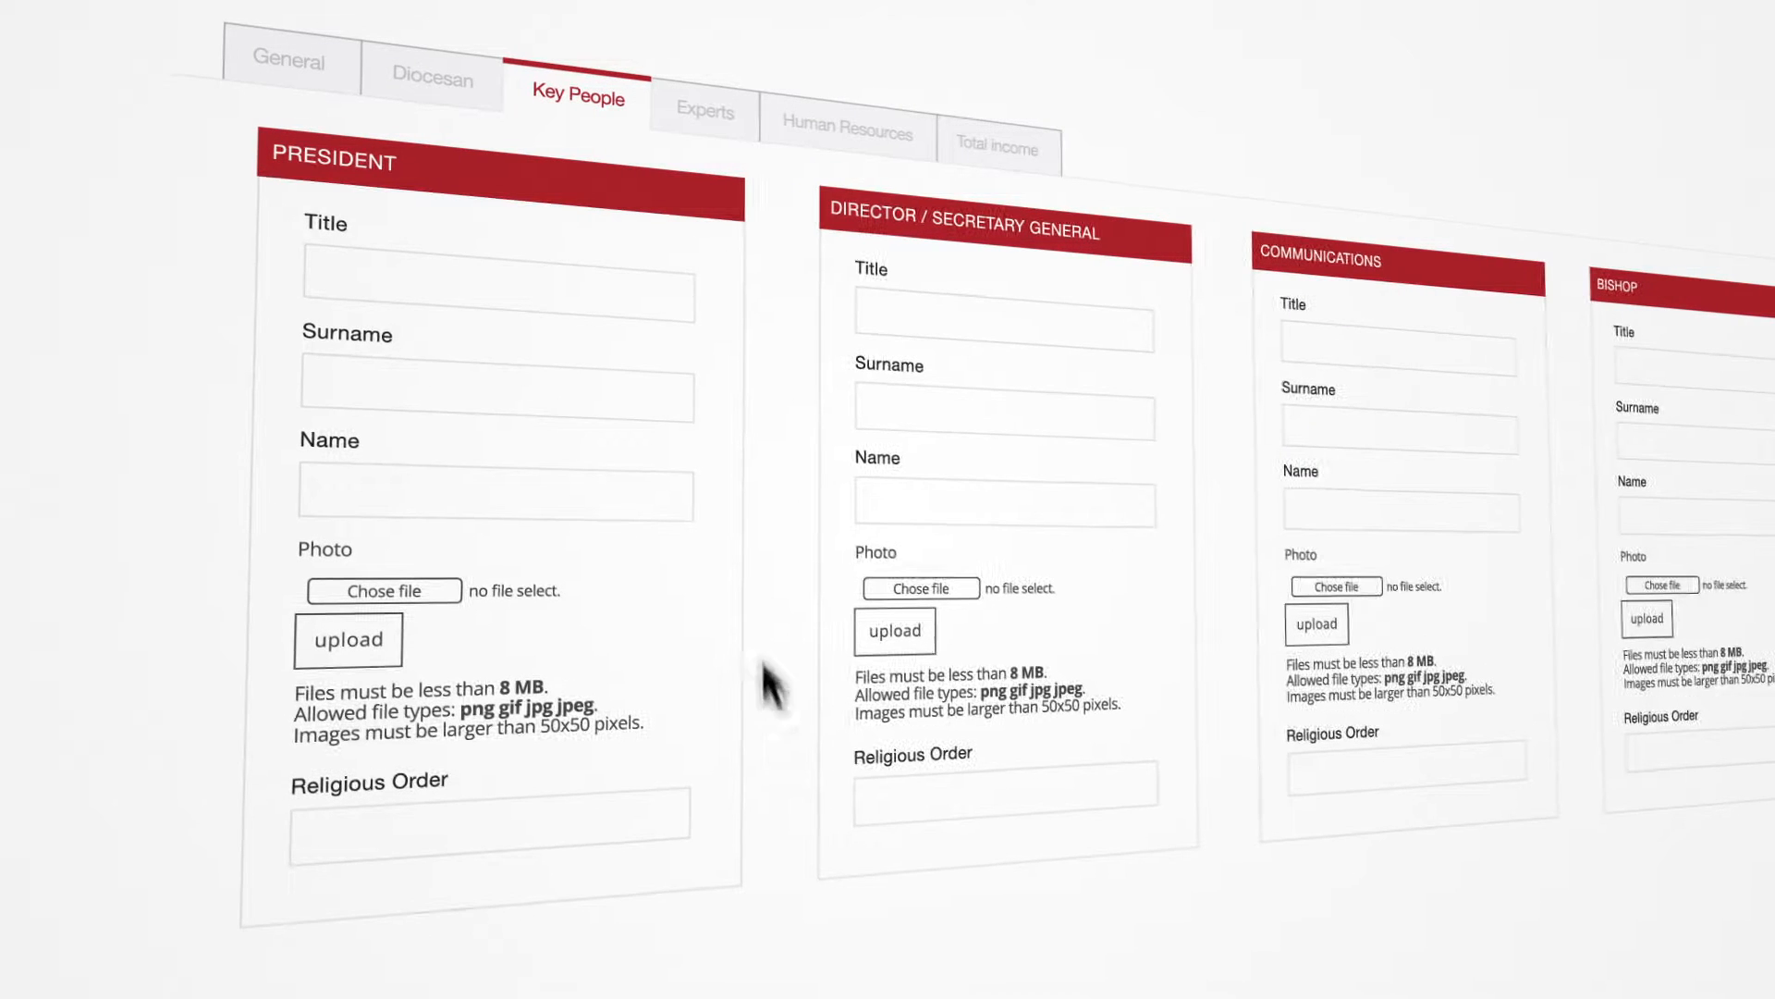
- Fill in the president's title, surname and name as "President Title", "President Surname" and "President Name", and continue to the Experts section
click(664, 292)
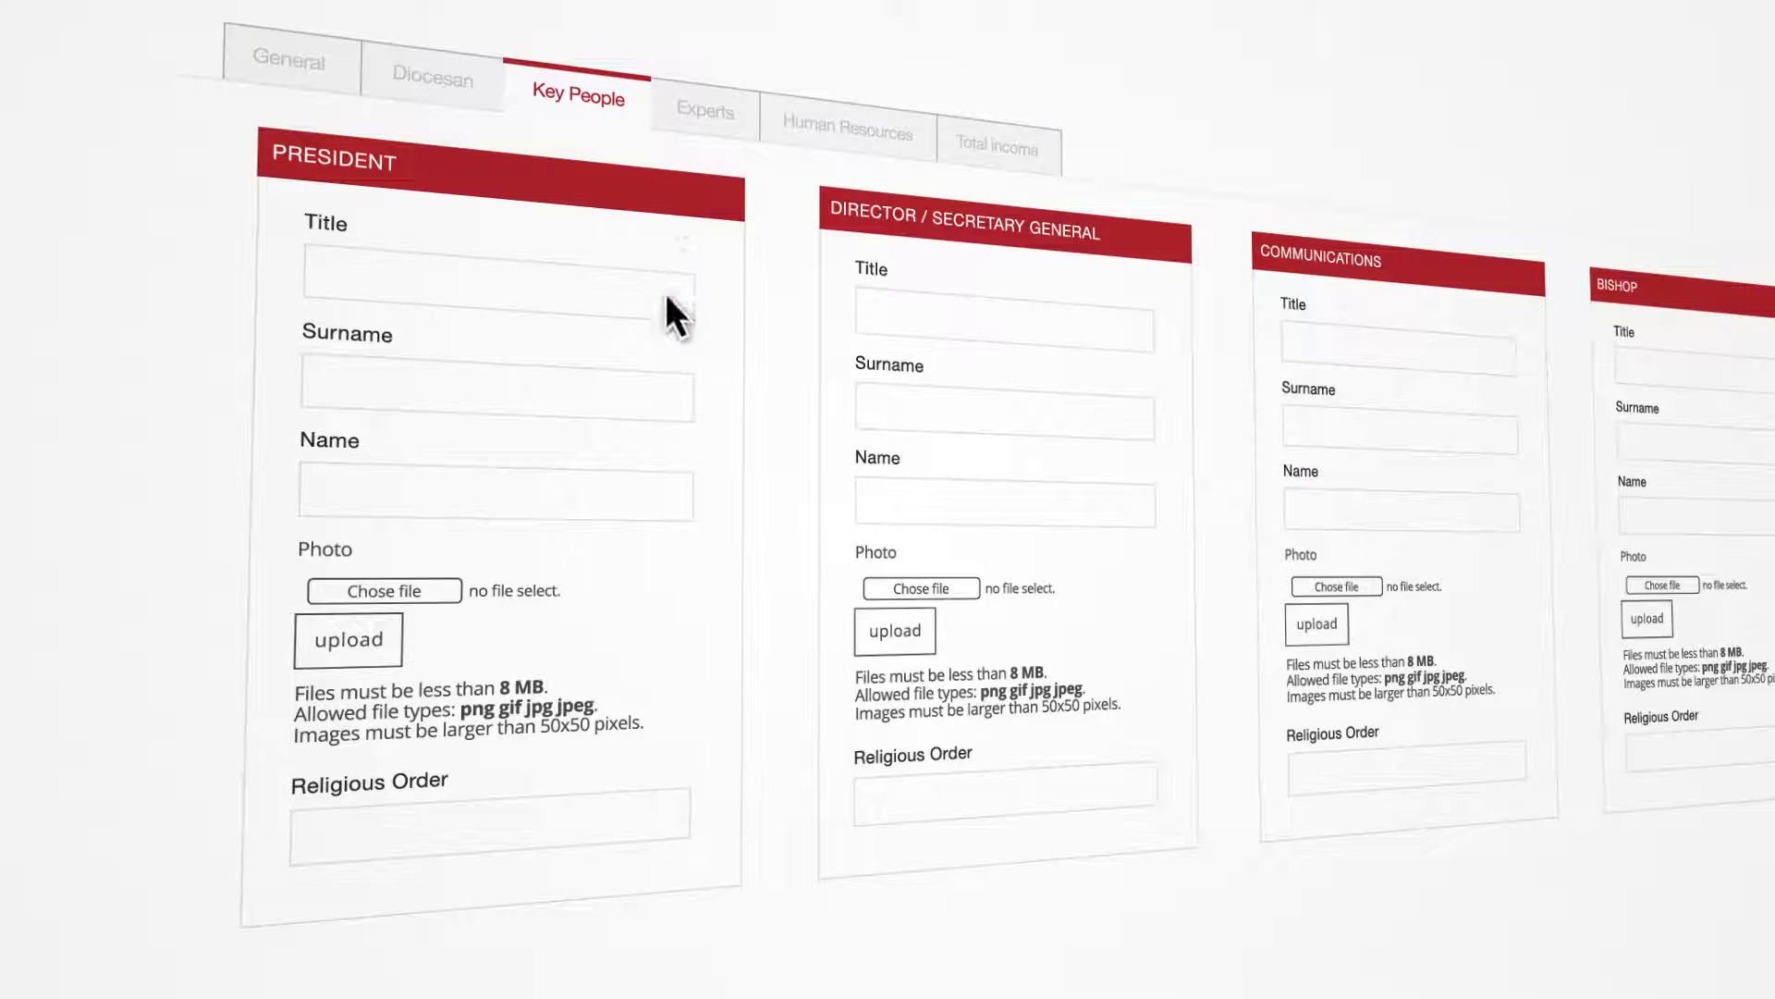
text(President Title)
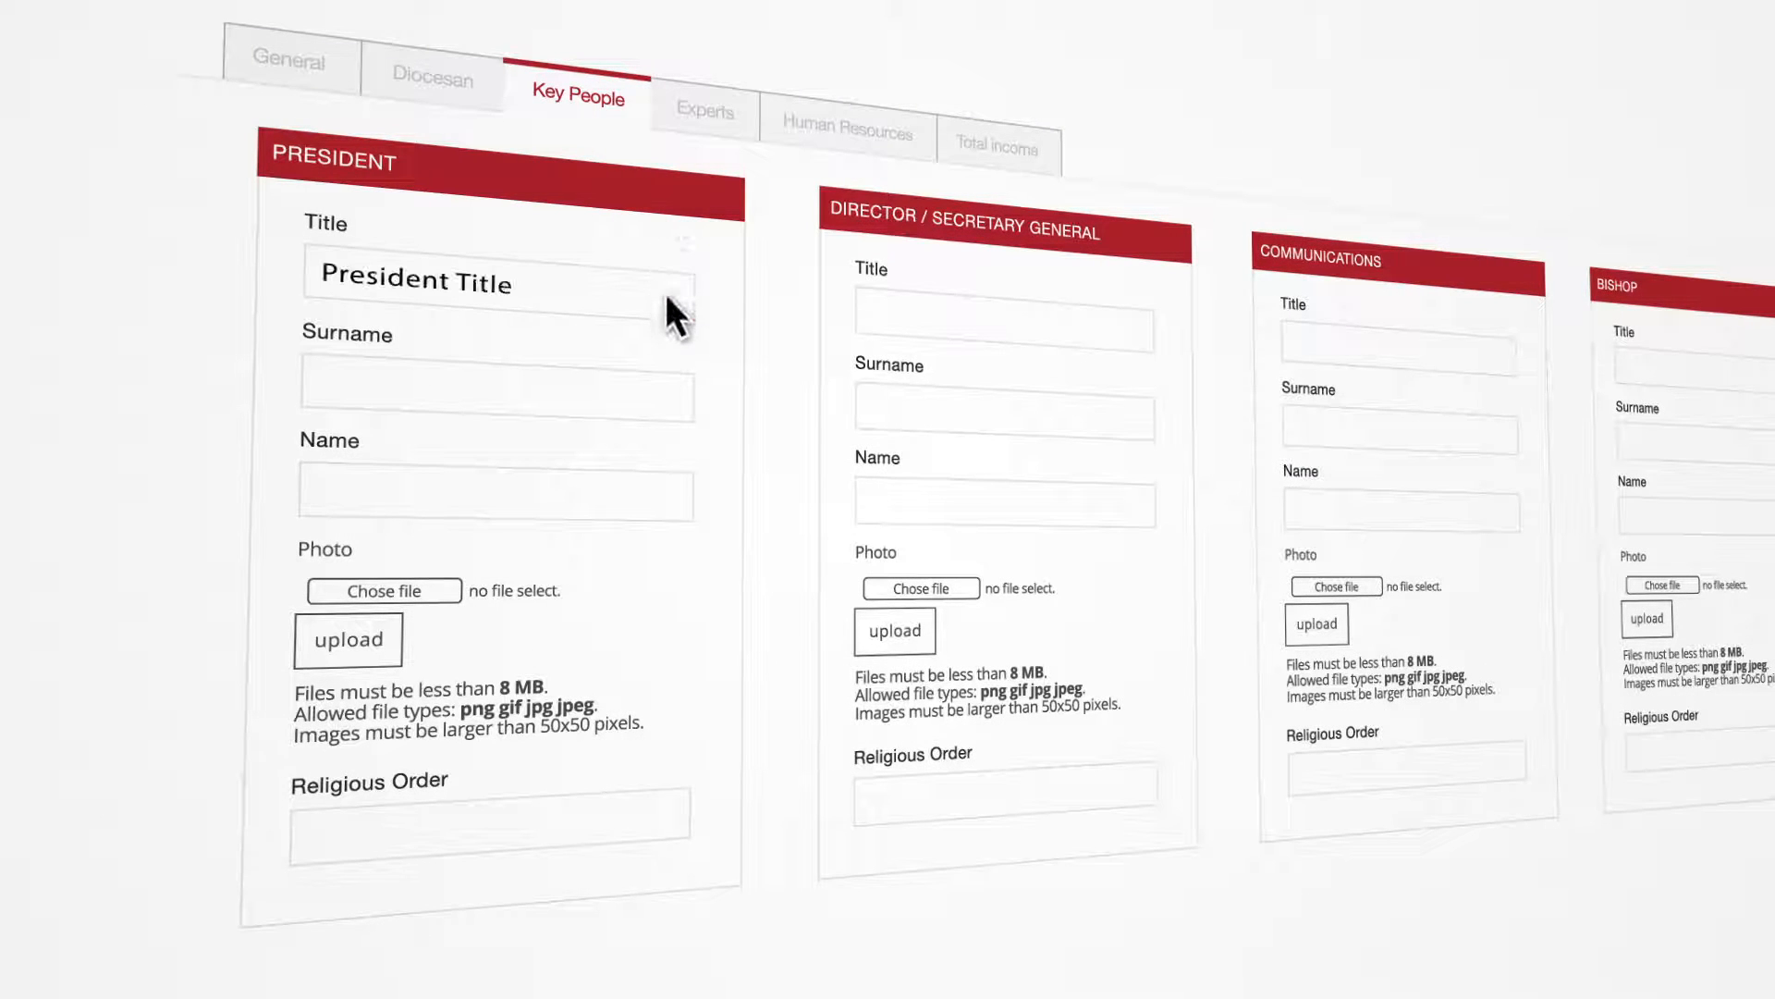
click(664, 403)
text(President Surname)
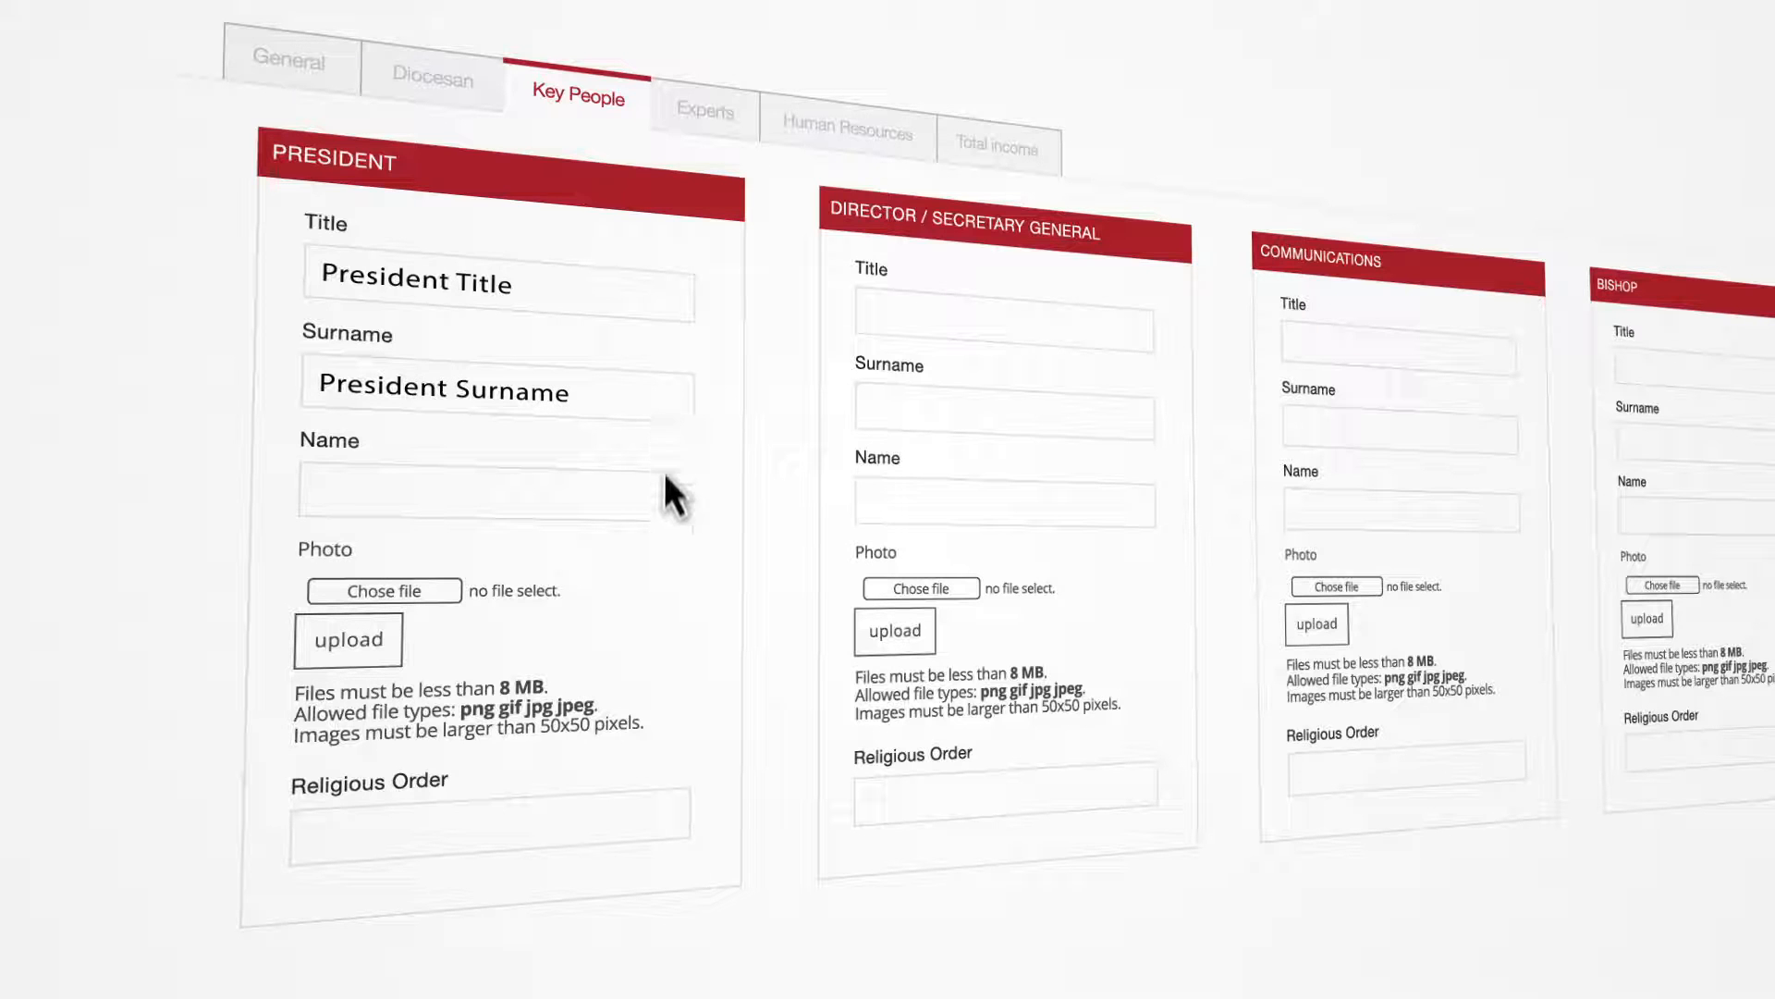
click(664, 498)
text(President Name)
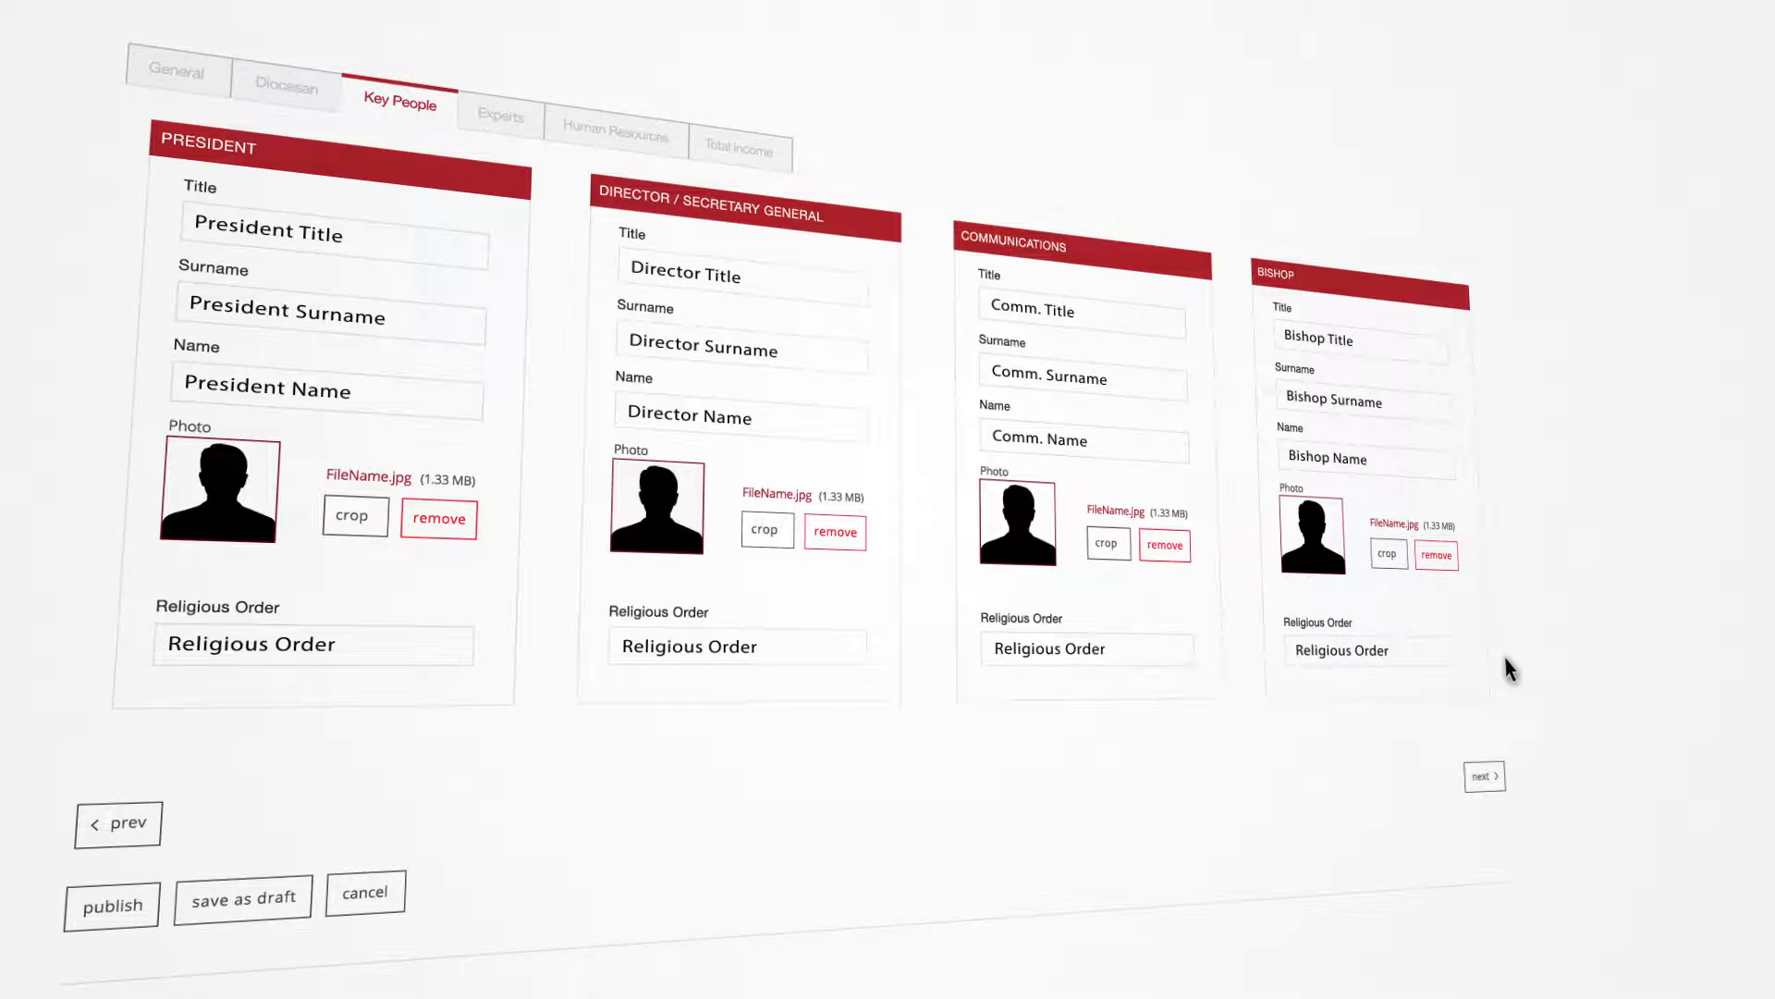
click(1491, 779)
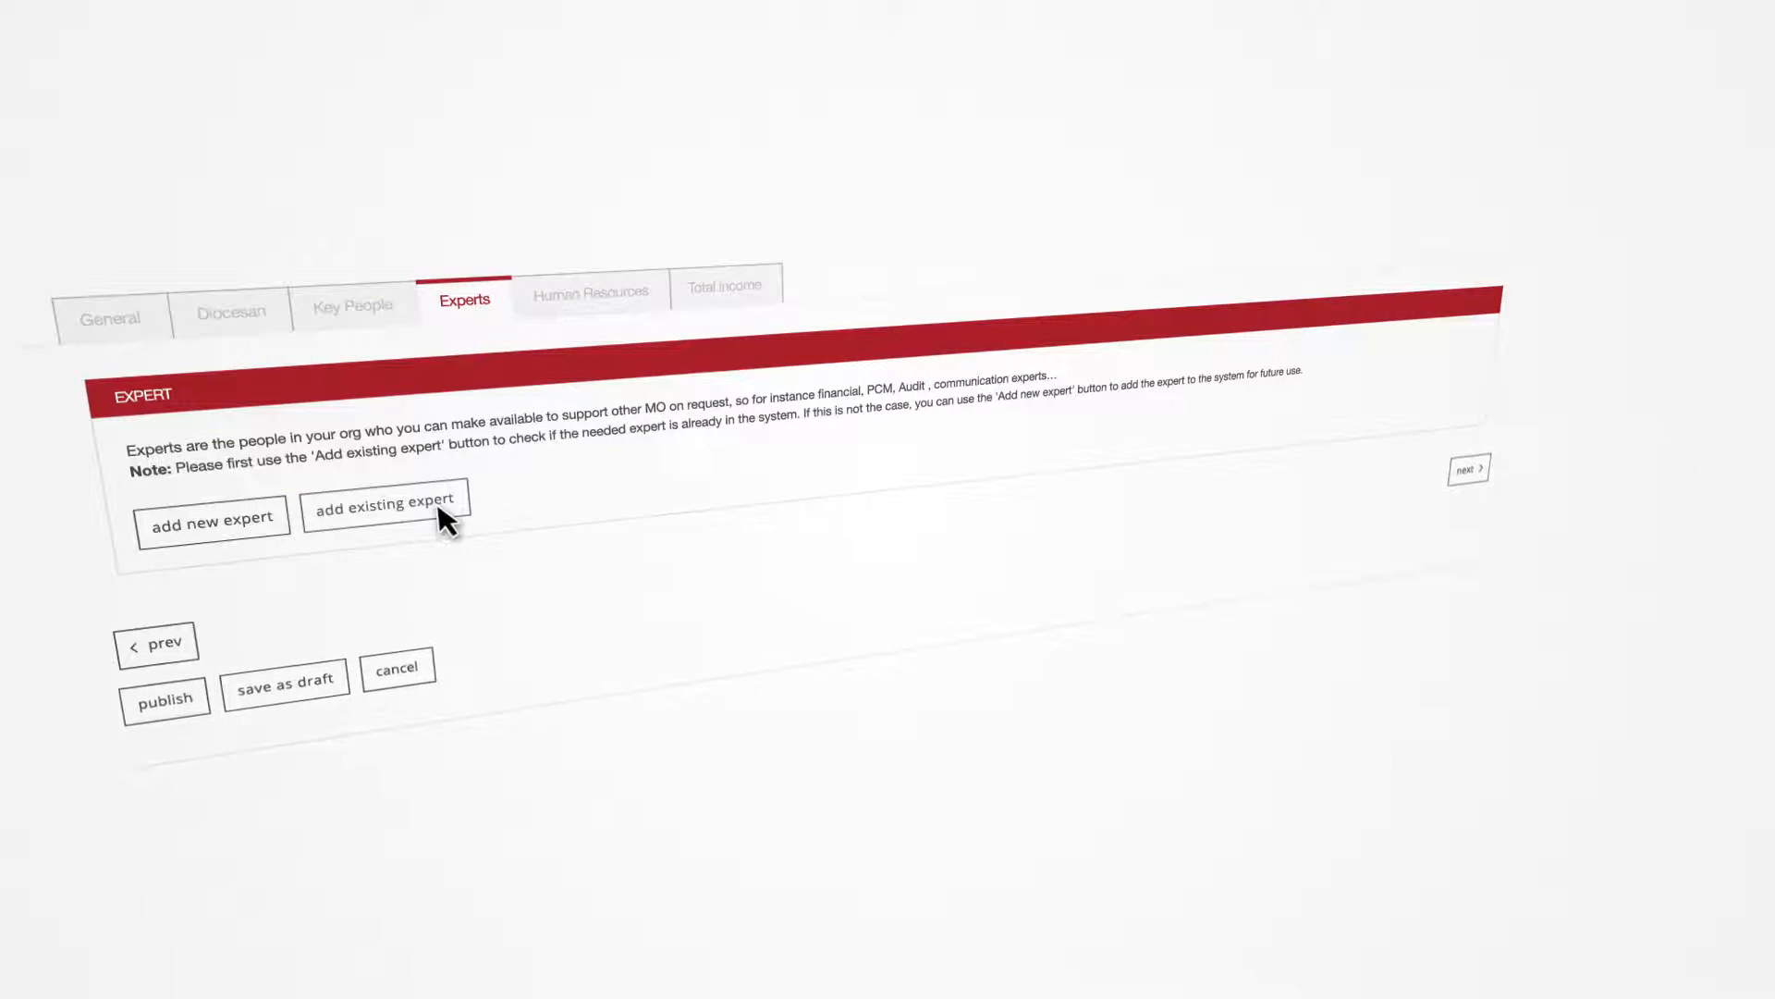
click(523, 461)
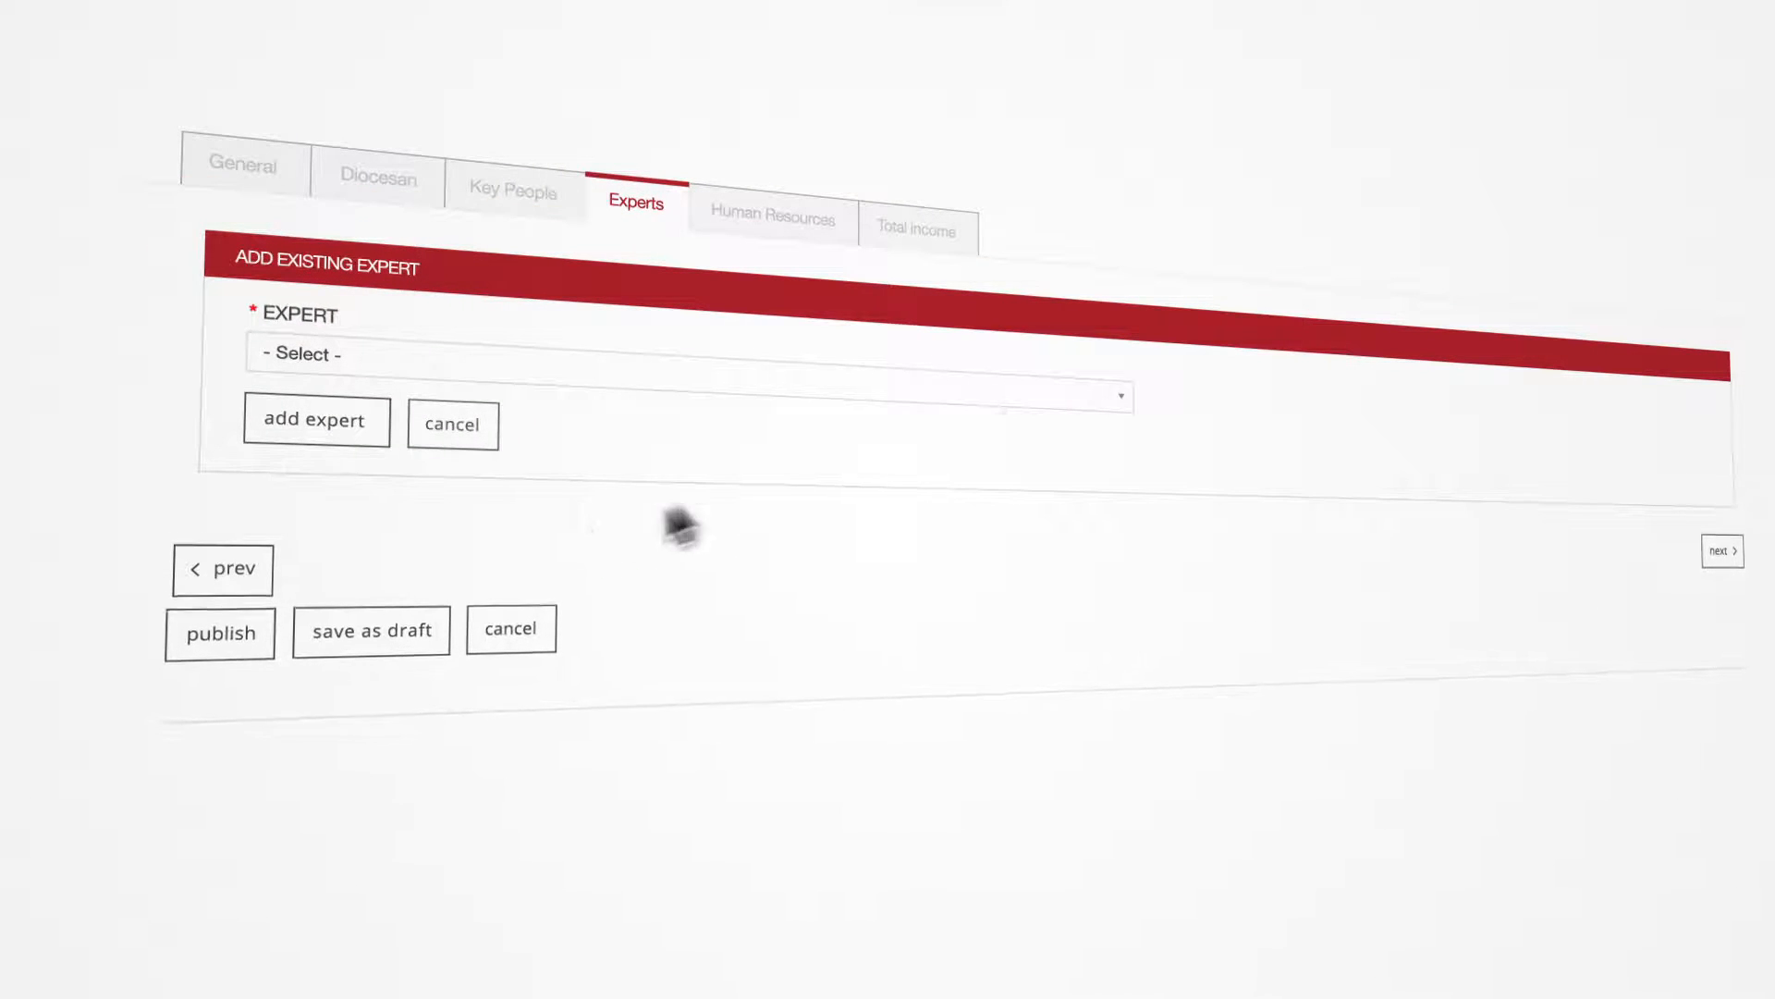
click(1069, 392)
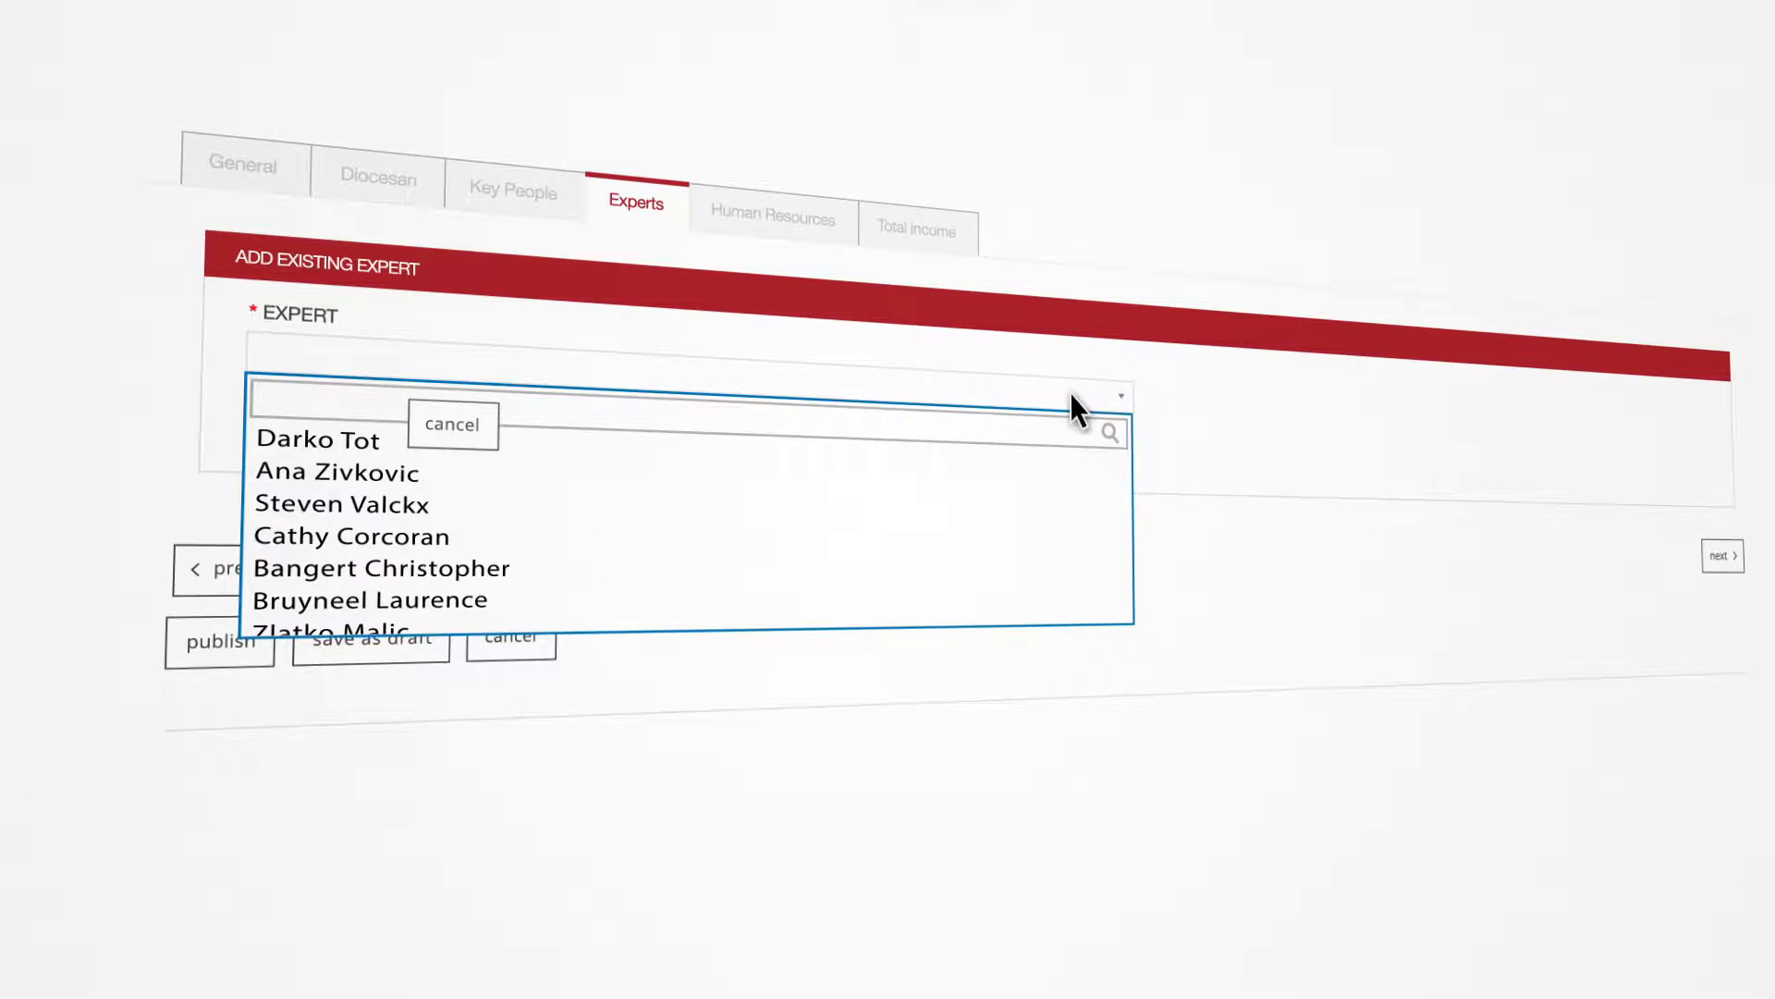
click(1071, 541)
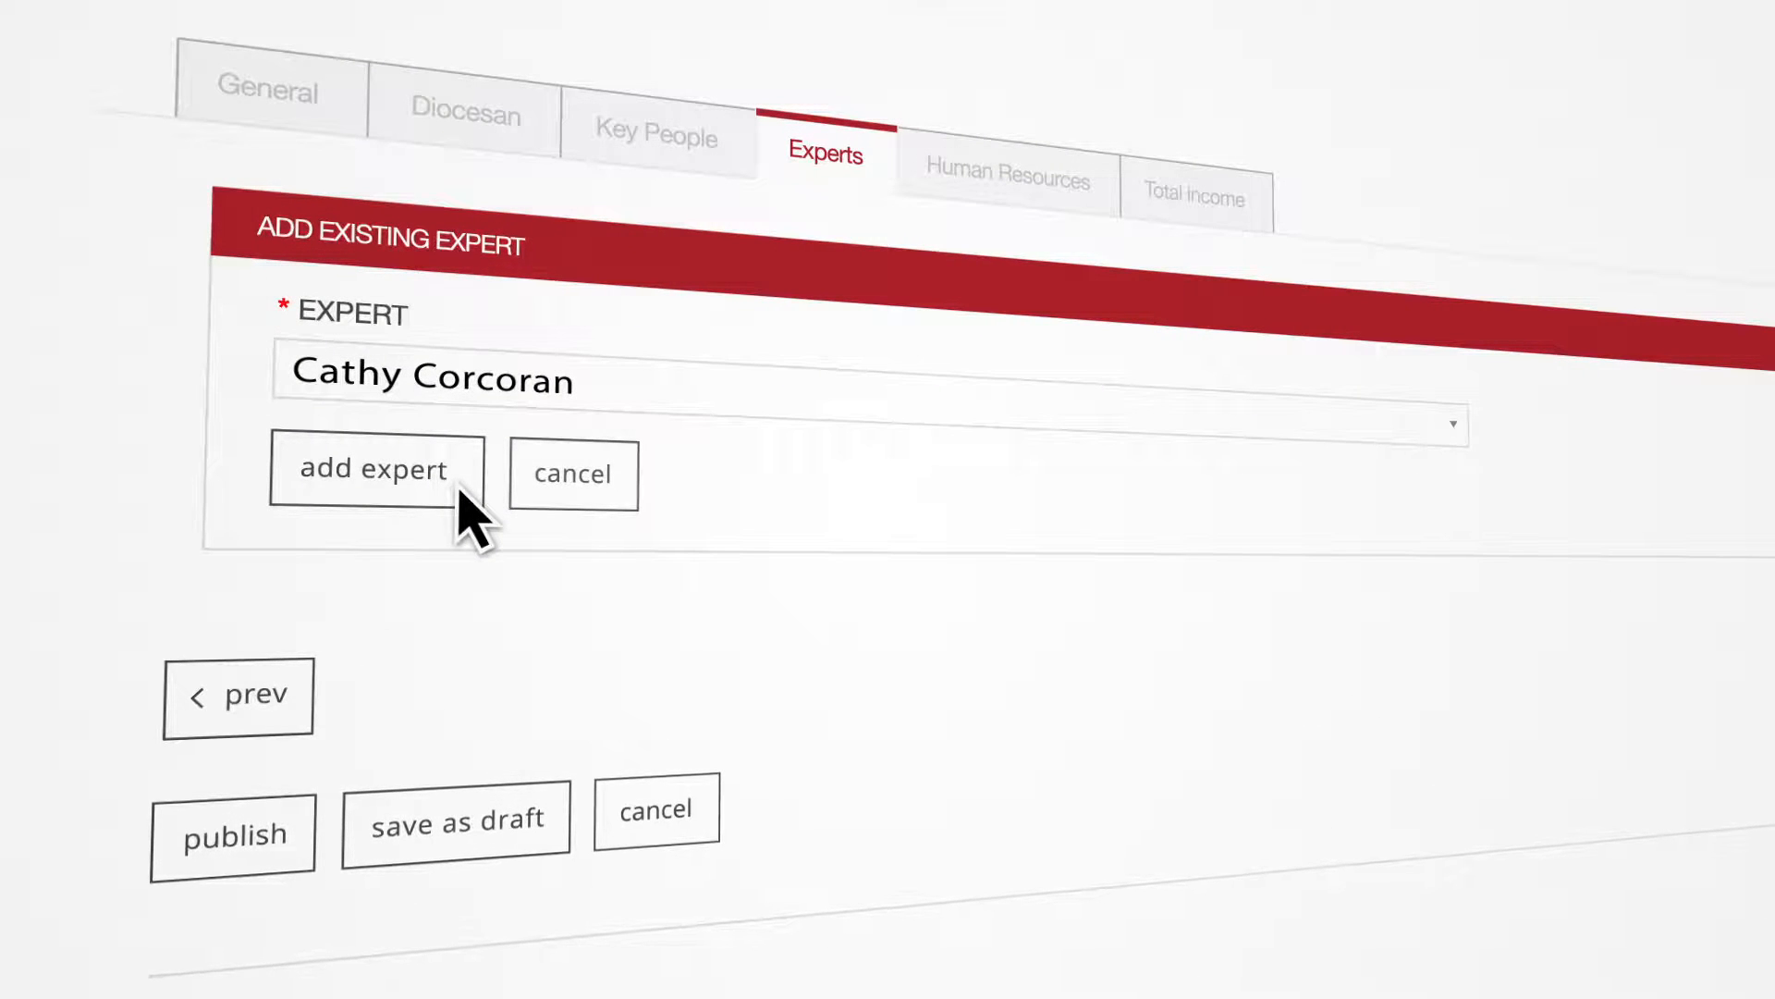
click(622, 494)
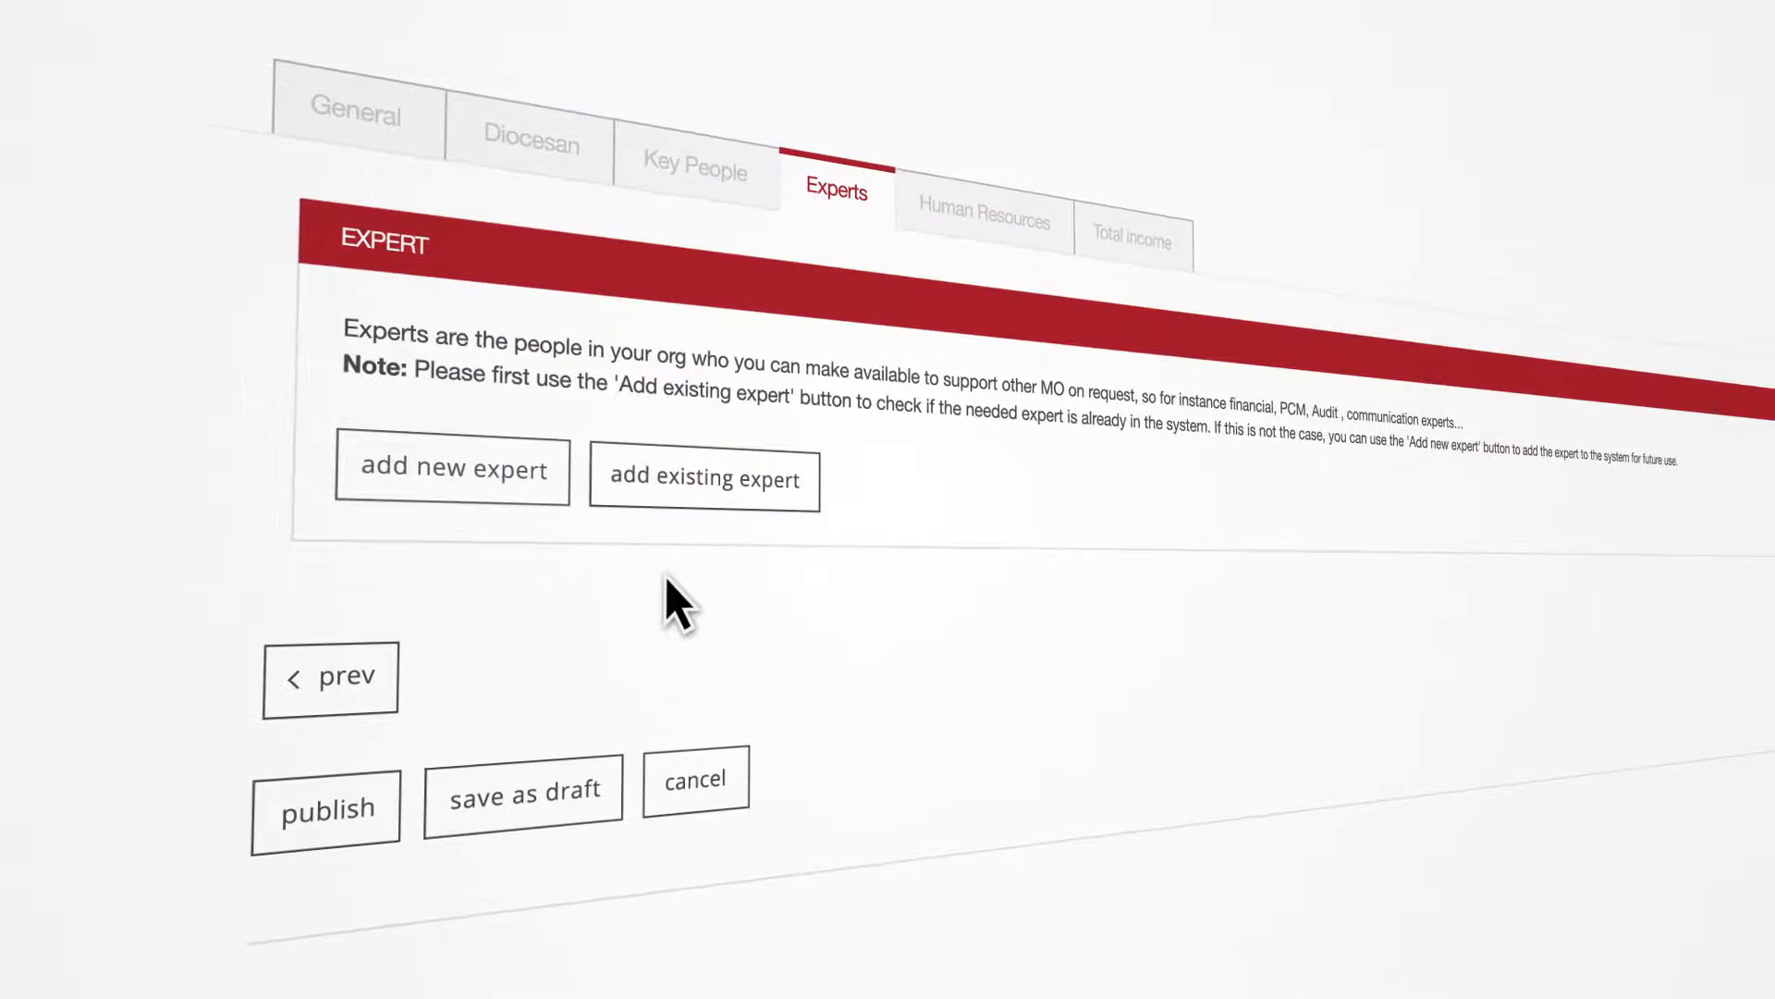
- Start a new expert entry with an uploaded photo, the expert's name and surname, and Banking and Financial as the field of expertise
click(553, 492)
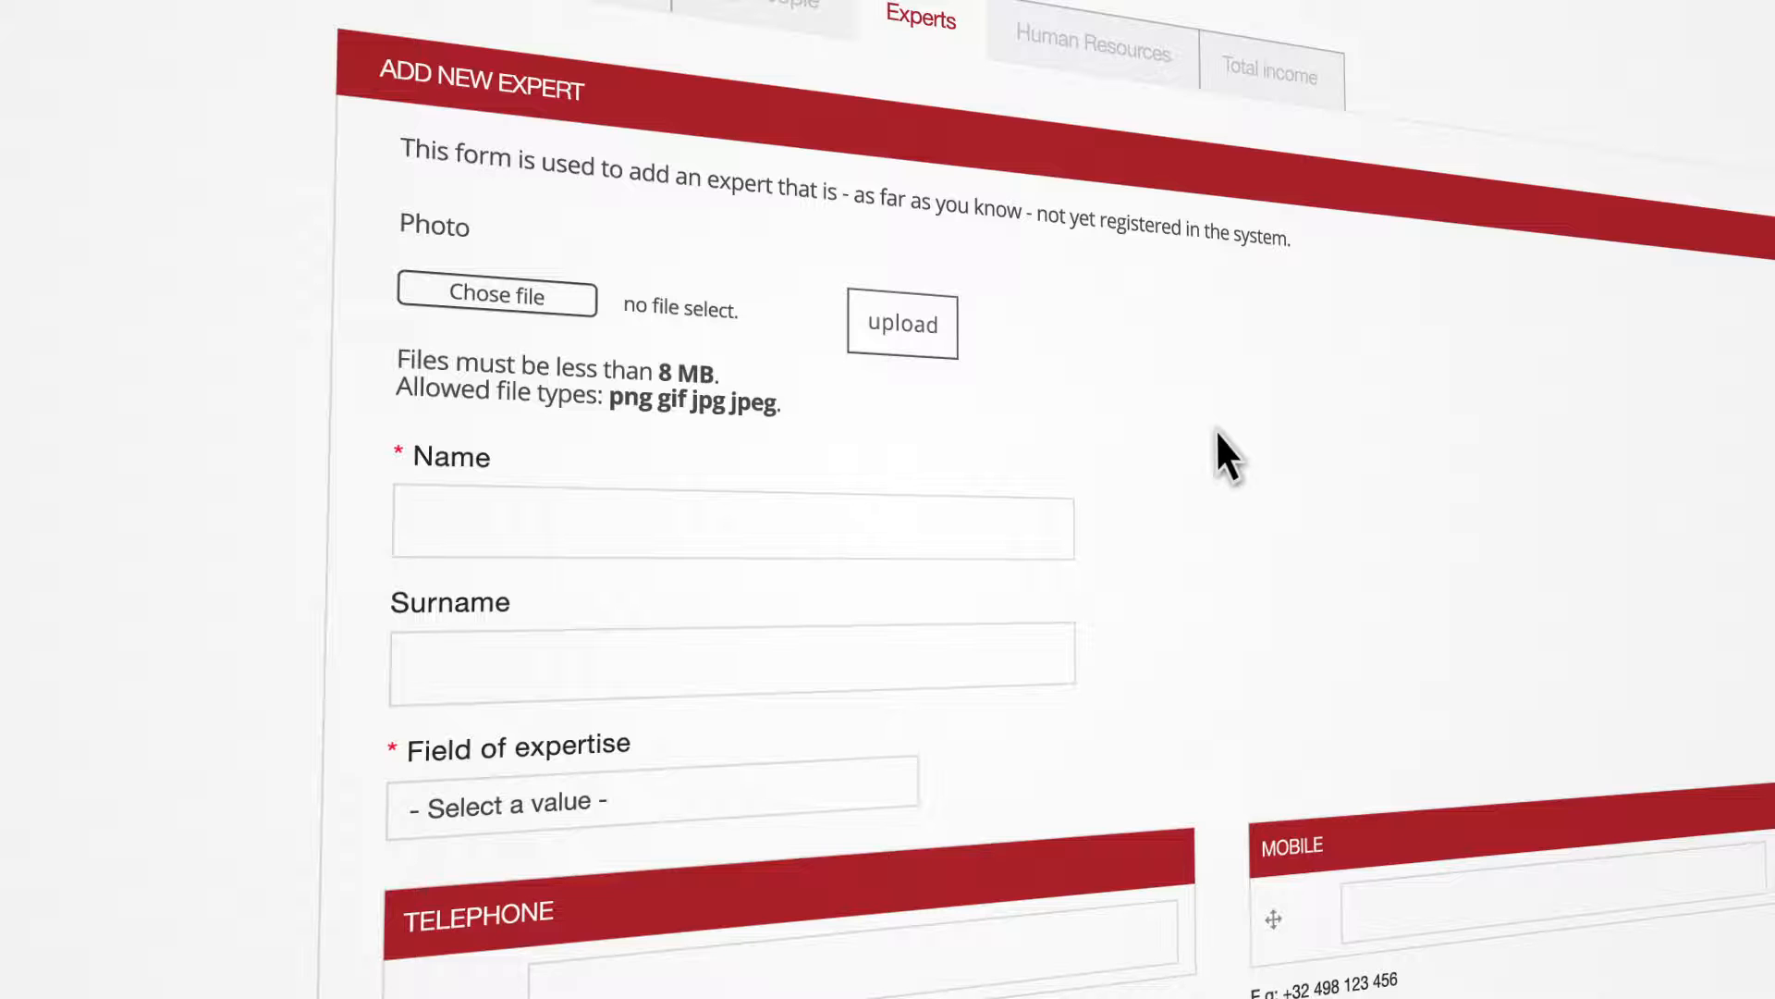
click(936, 340)
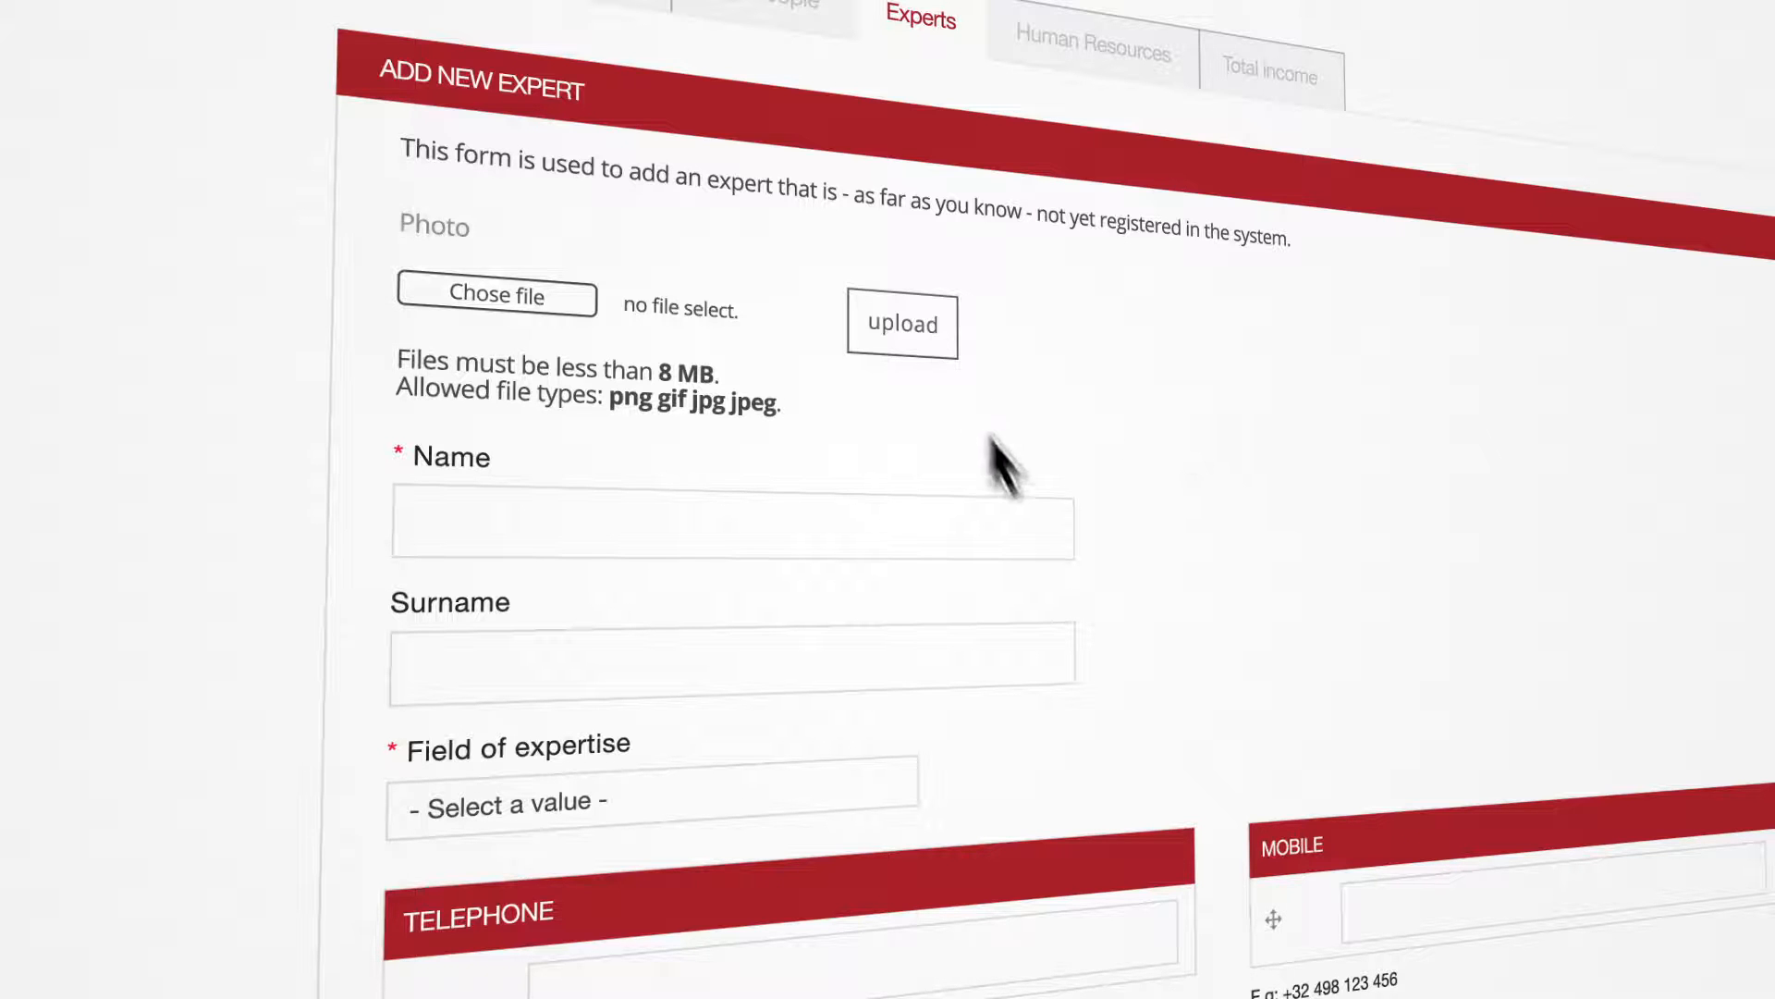
click(1045, 536)
click(1046, 662)
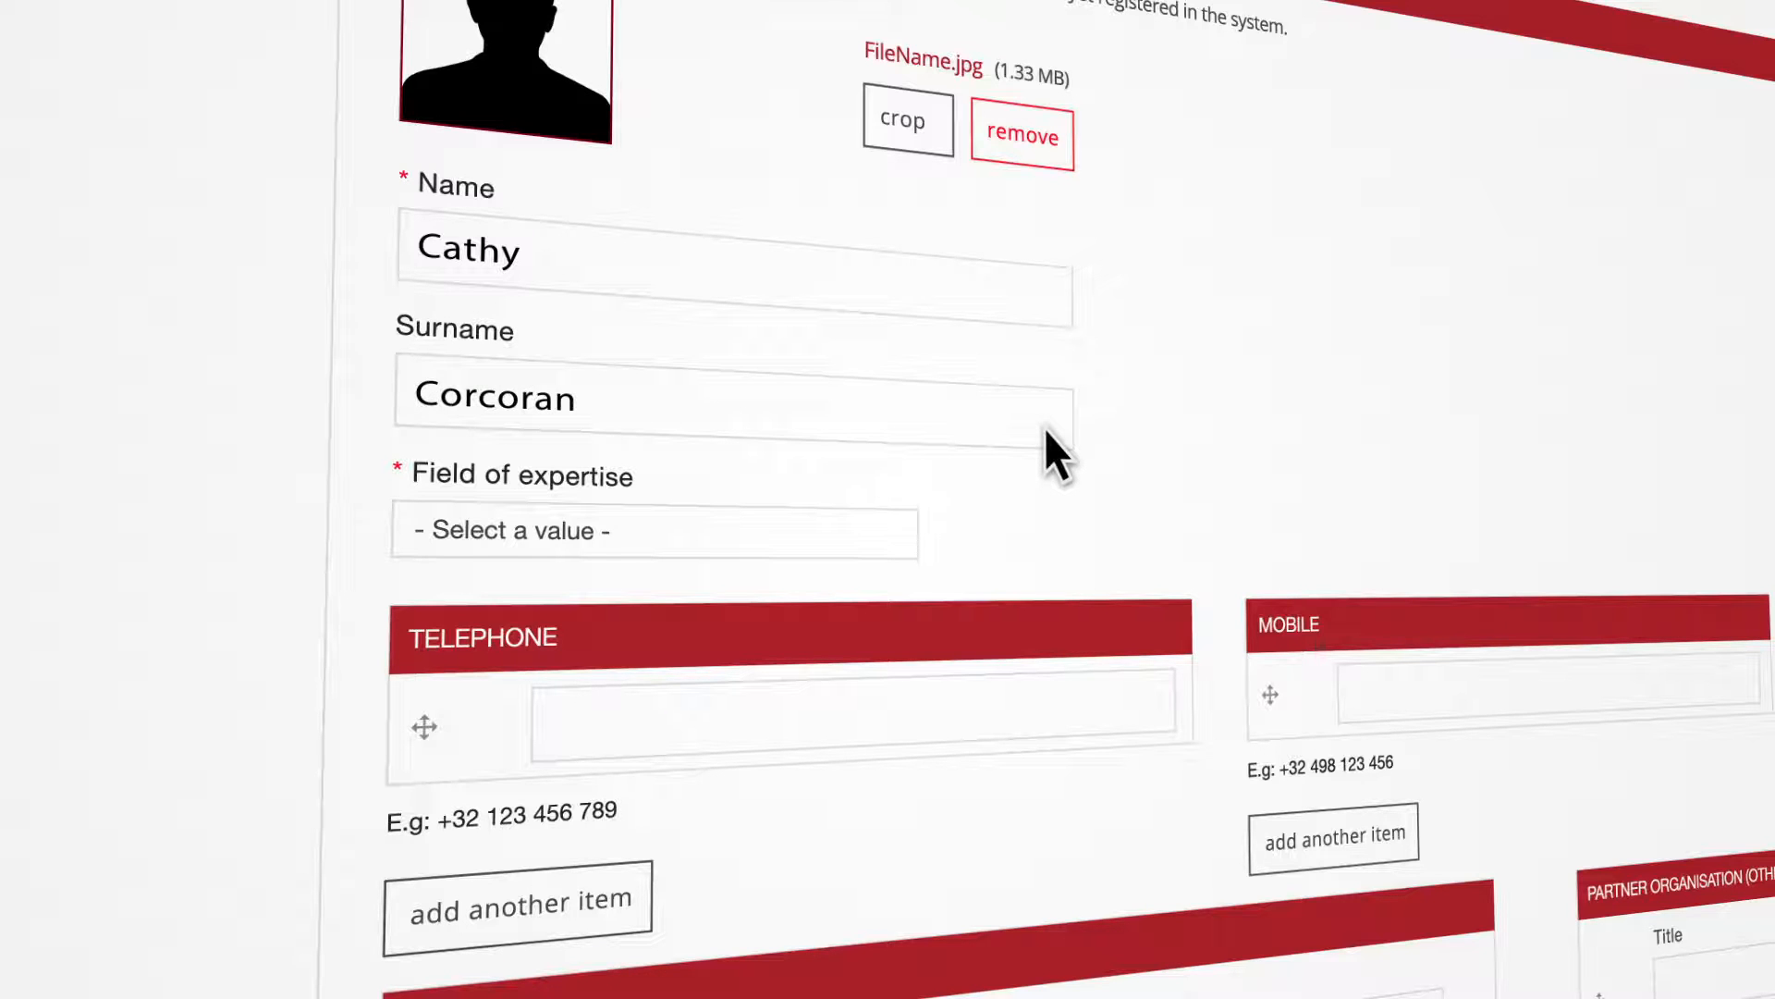
click(886, 538)
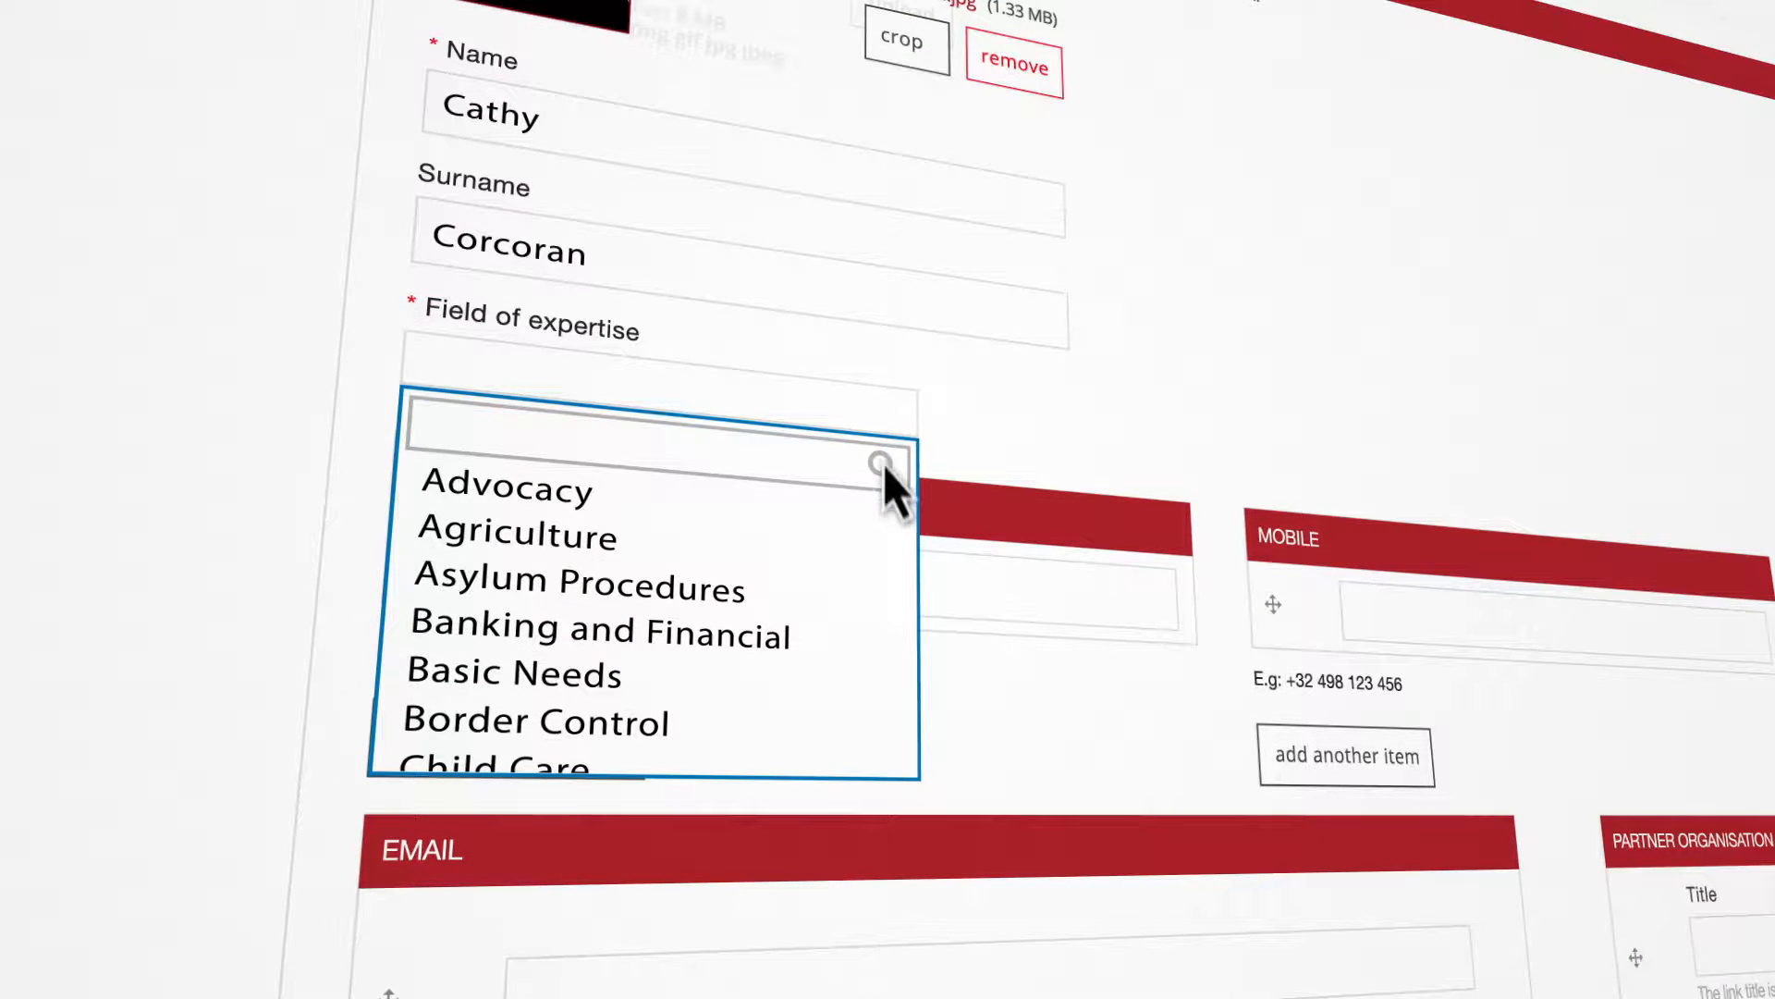
click(888, 664)
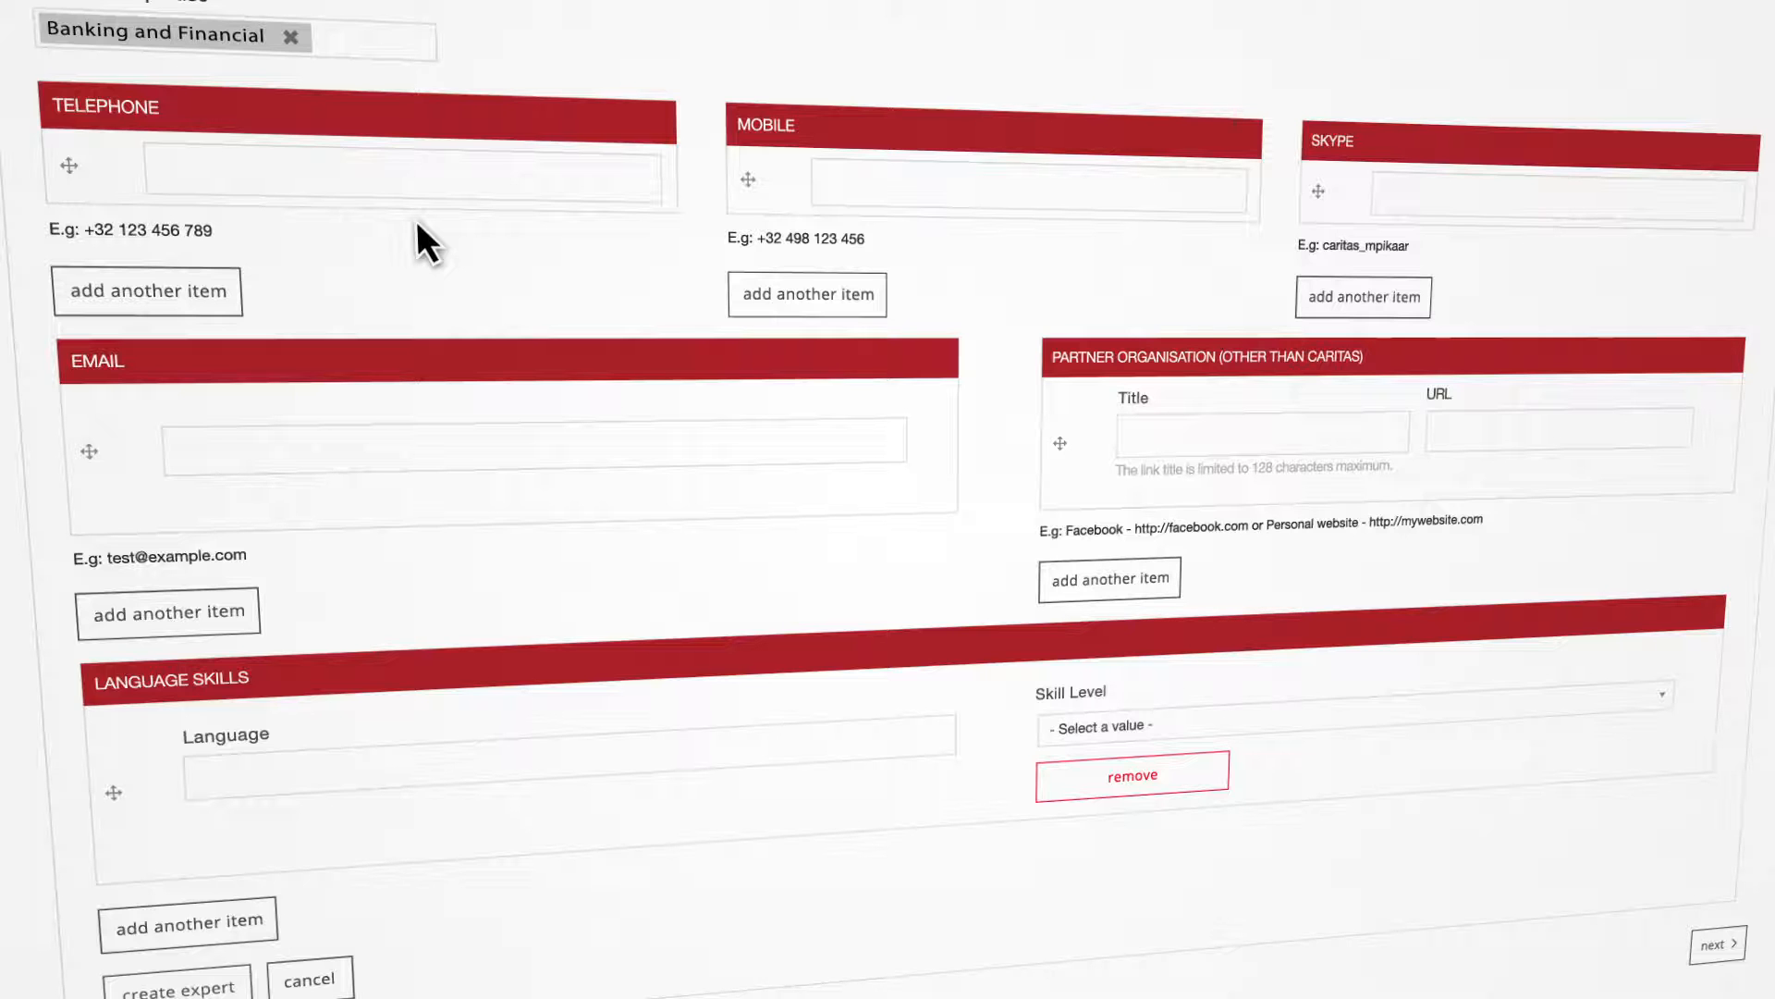
- Fill in the expert's telephone number, mobile number and Skype name
click(648, 188)
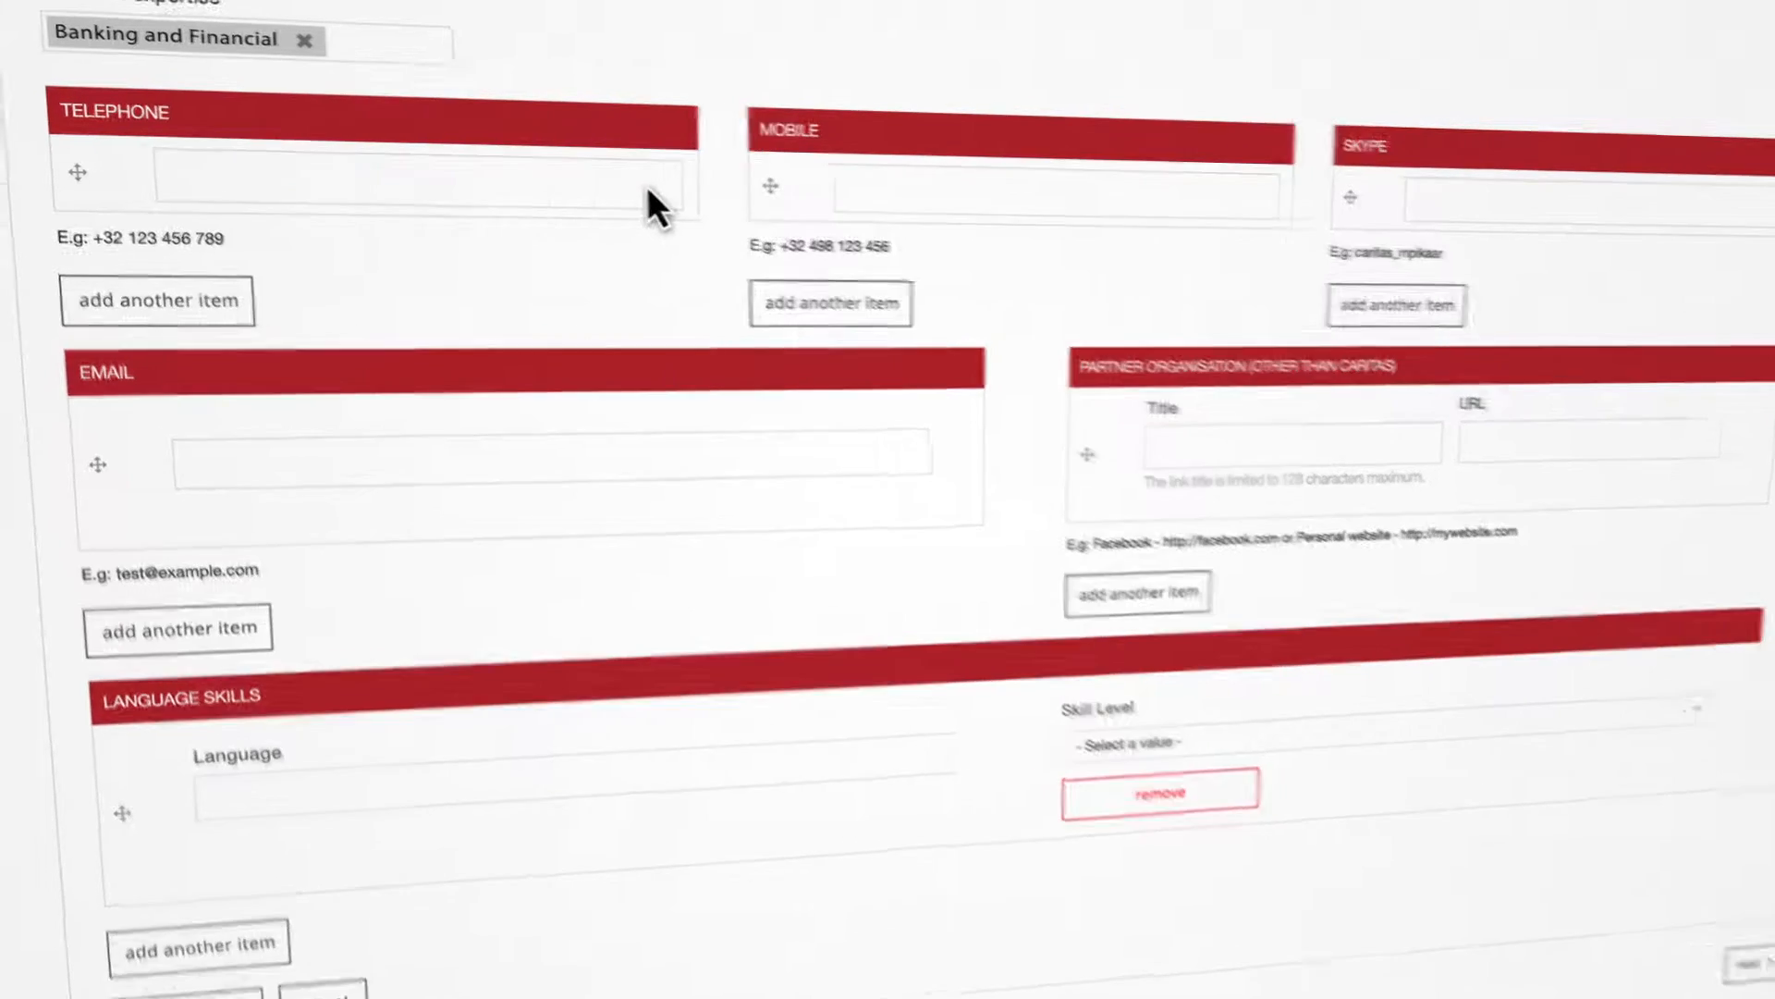
click(1441, 238)
click(1702, 242)
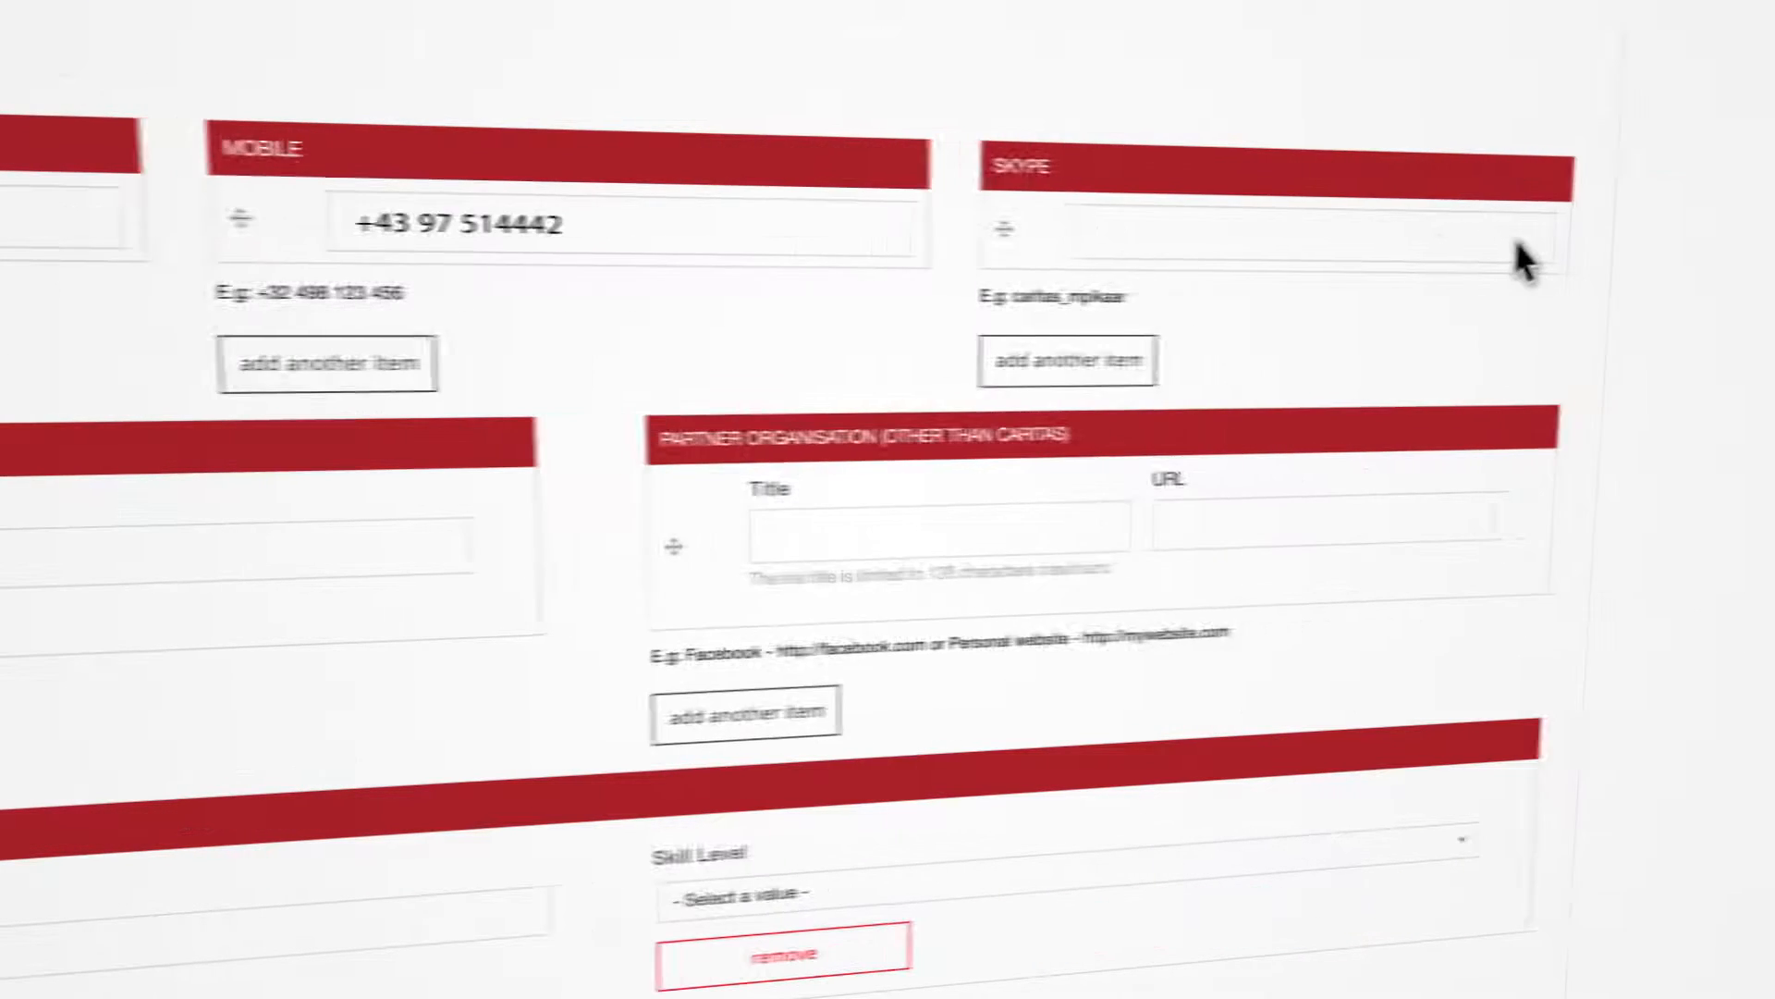
text(cathy_IM)
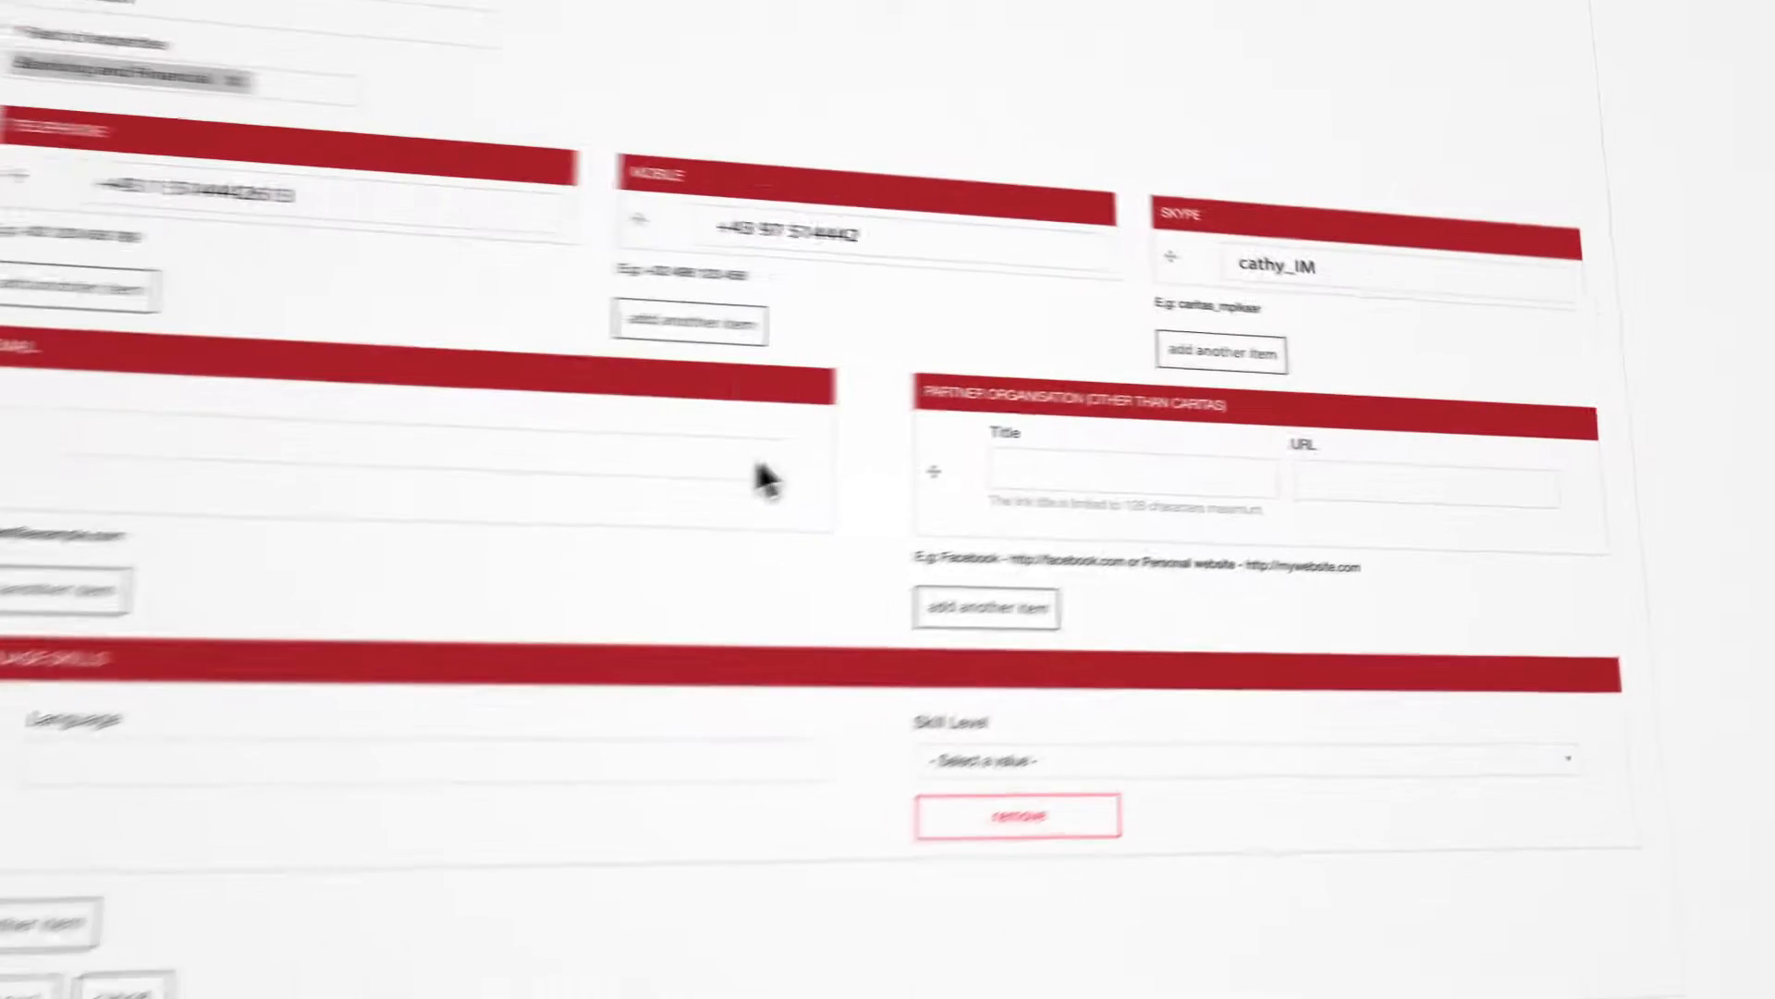
- Enter the expert's e-mail address and a partner organisation link titled "Expert Website" with the expert's website URL
click(414, 547)
click(1275, 474)
text(Expert Website)
click(1479, 486)
text(https://cathy-expert.com)
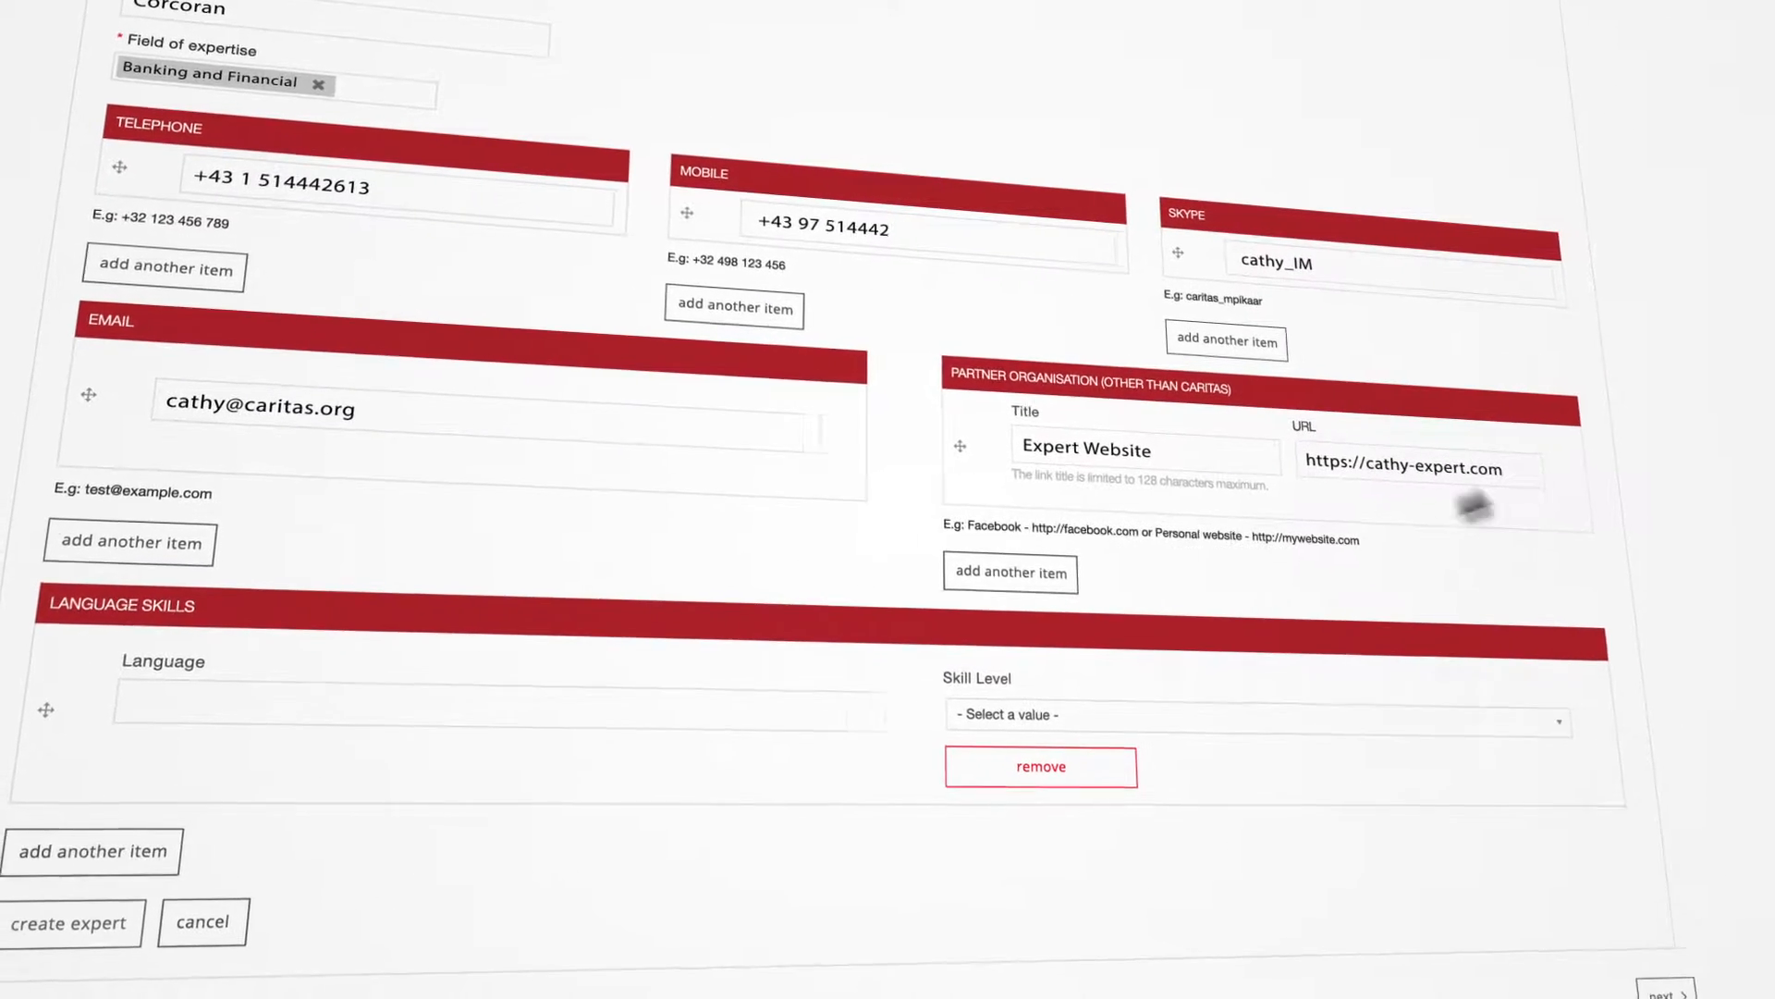
- Give the expert French as a language at the Highly Proficient level and create the expert
click(832, 707)
text(French)
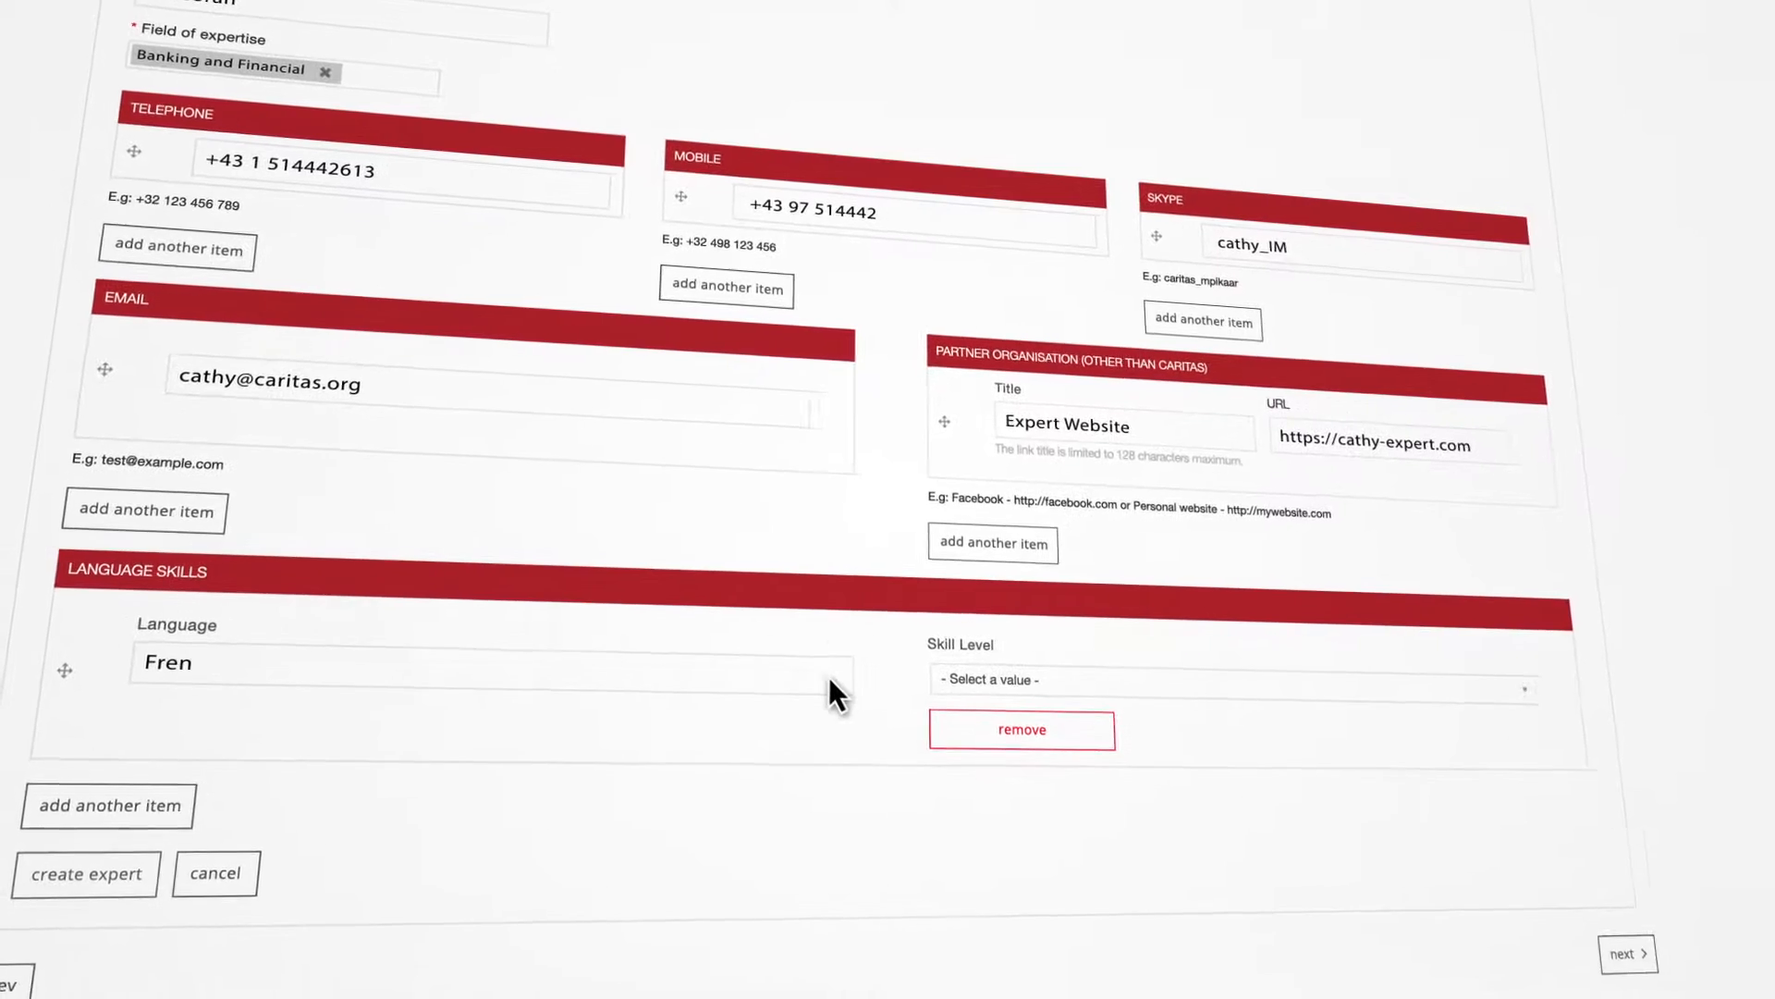
click(1530, 720)
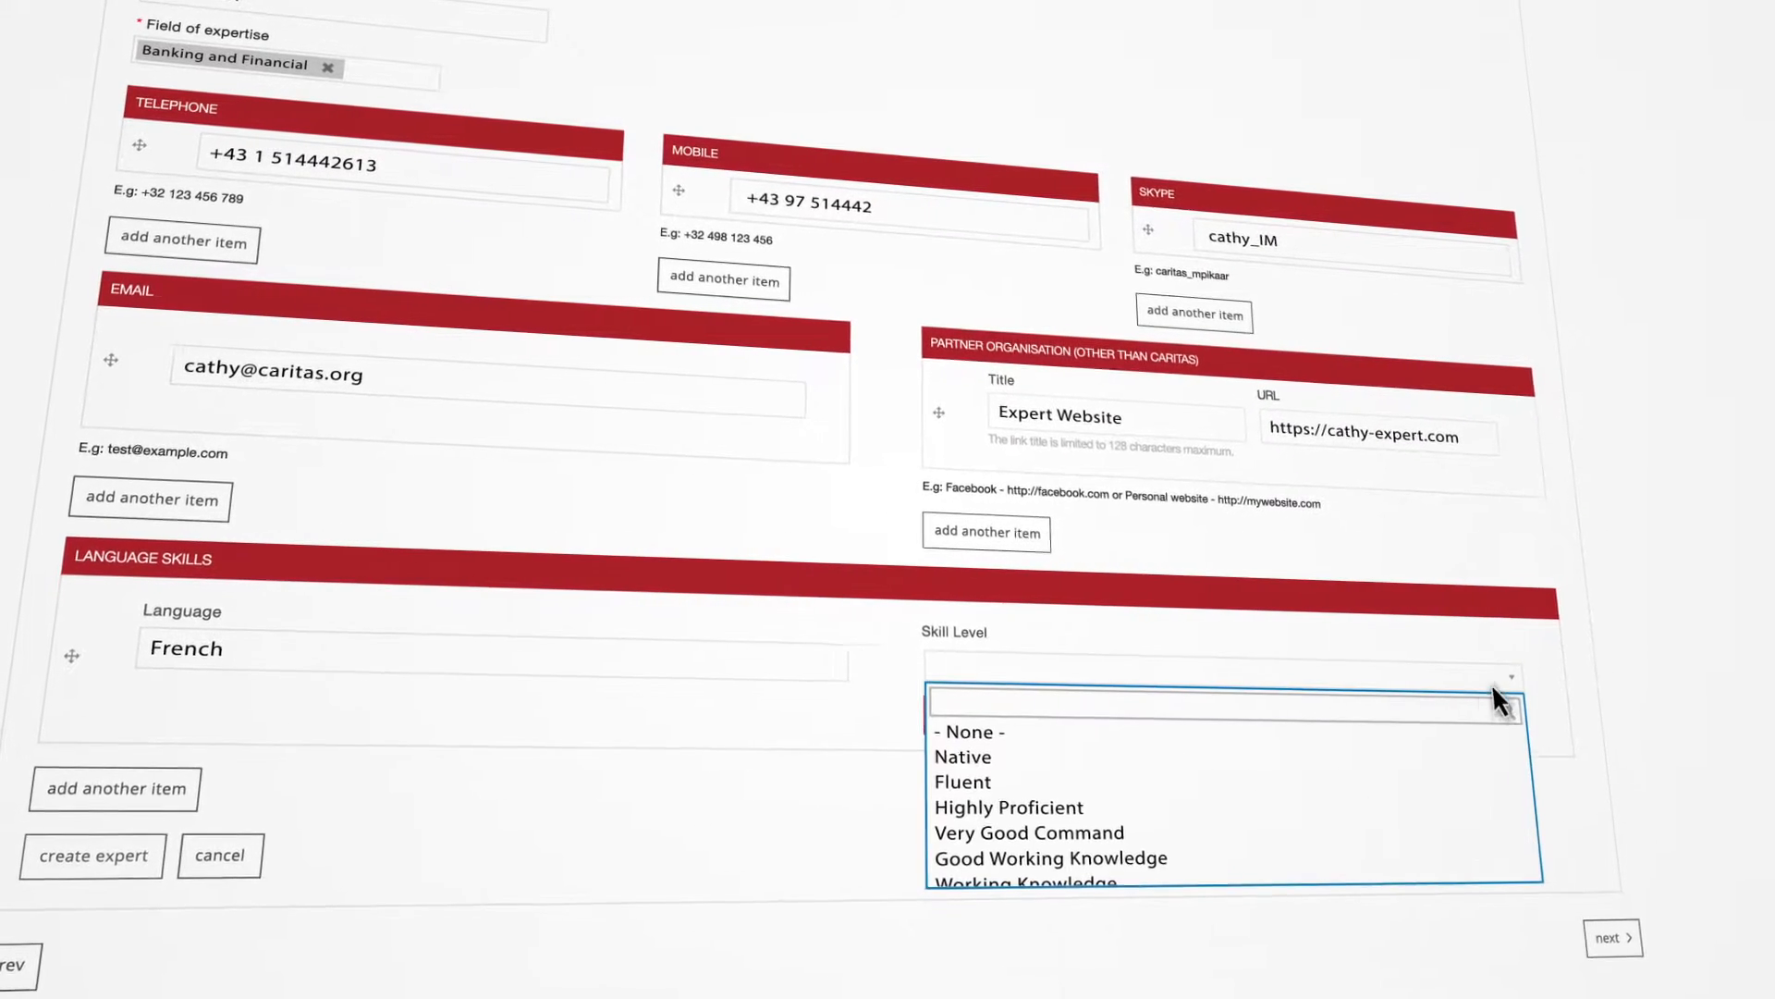
click(1499, 805)
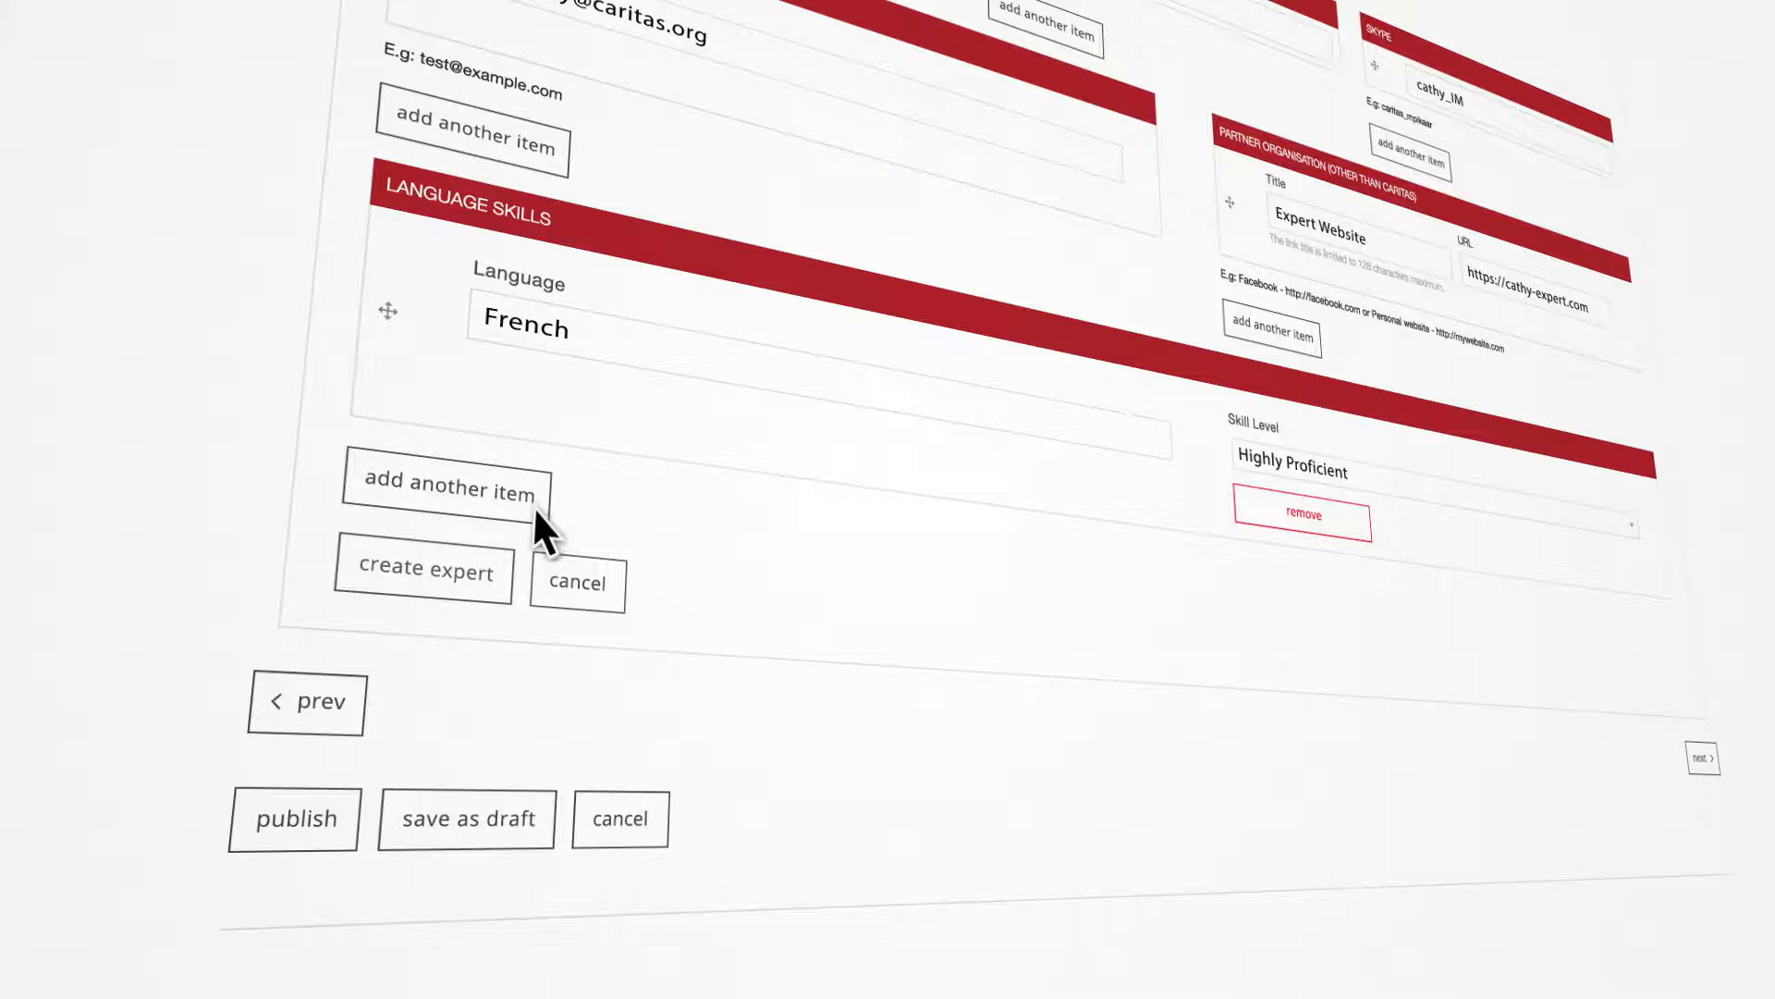
click(487, 592)
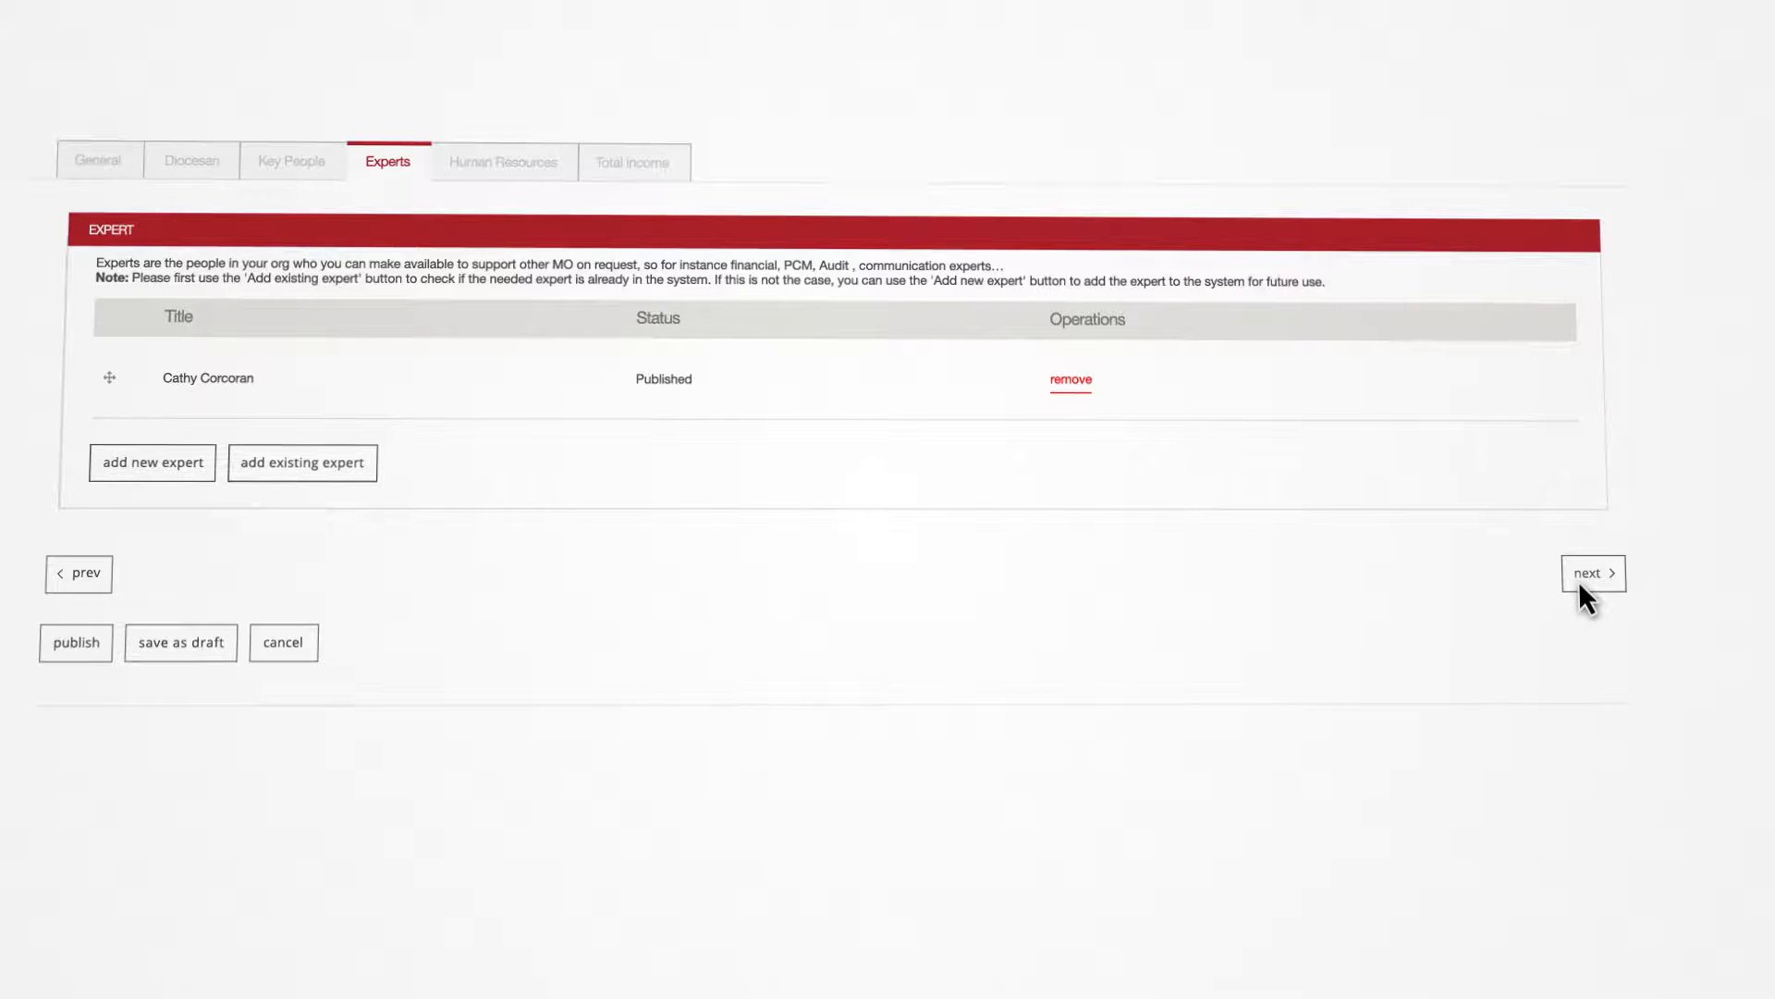
- Continue to the Human Resources section and set the national organisation staff to 17 male and 21 female
click(1578, 580)
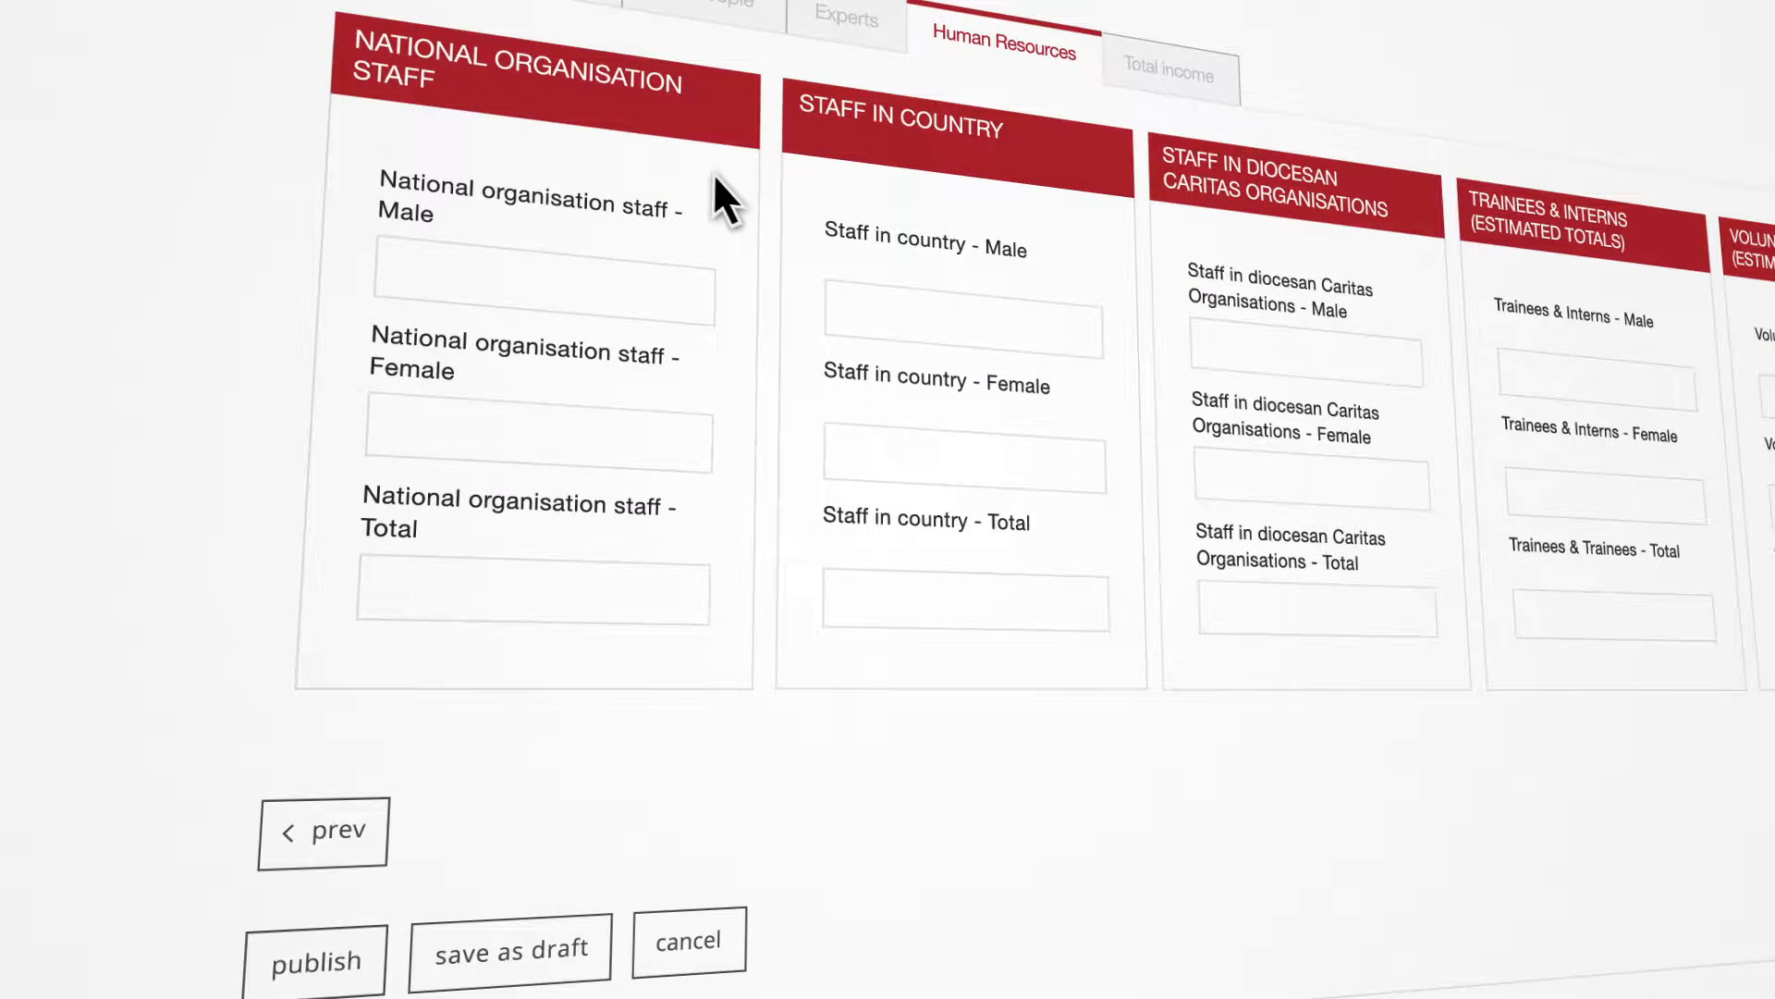
click(687, 304)
text(17)
click(684, 446)
text(21)
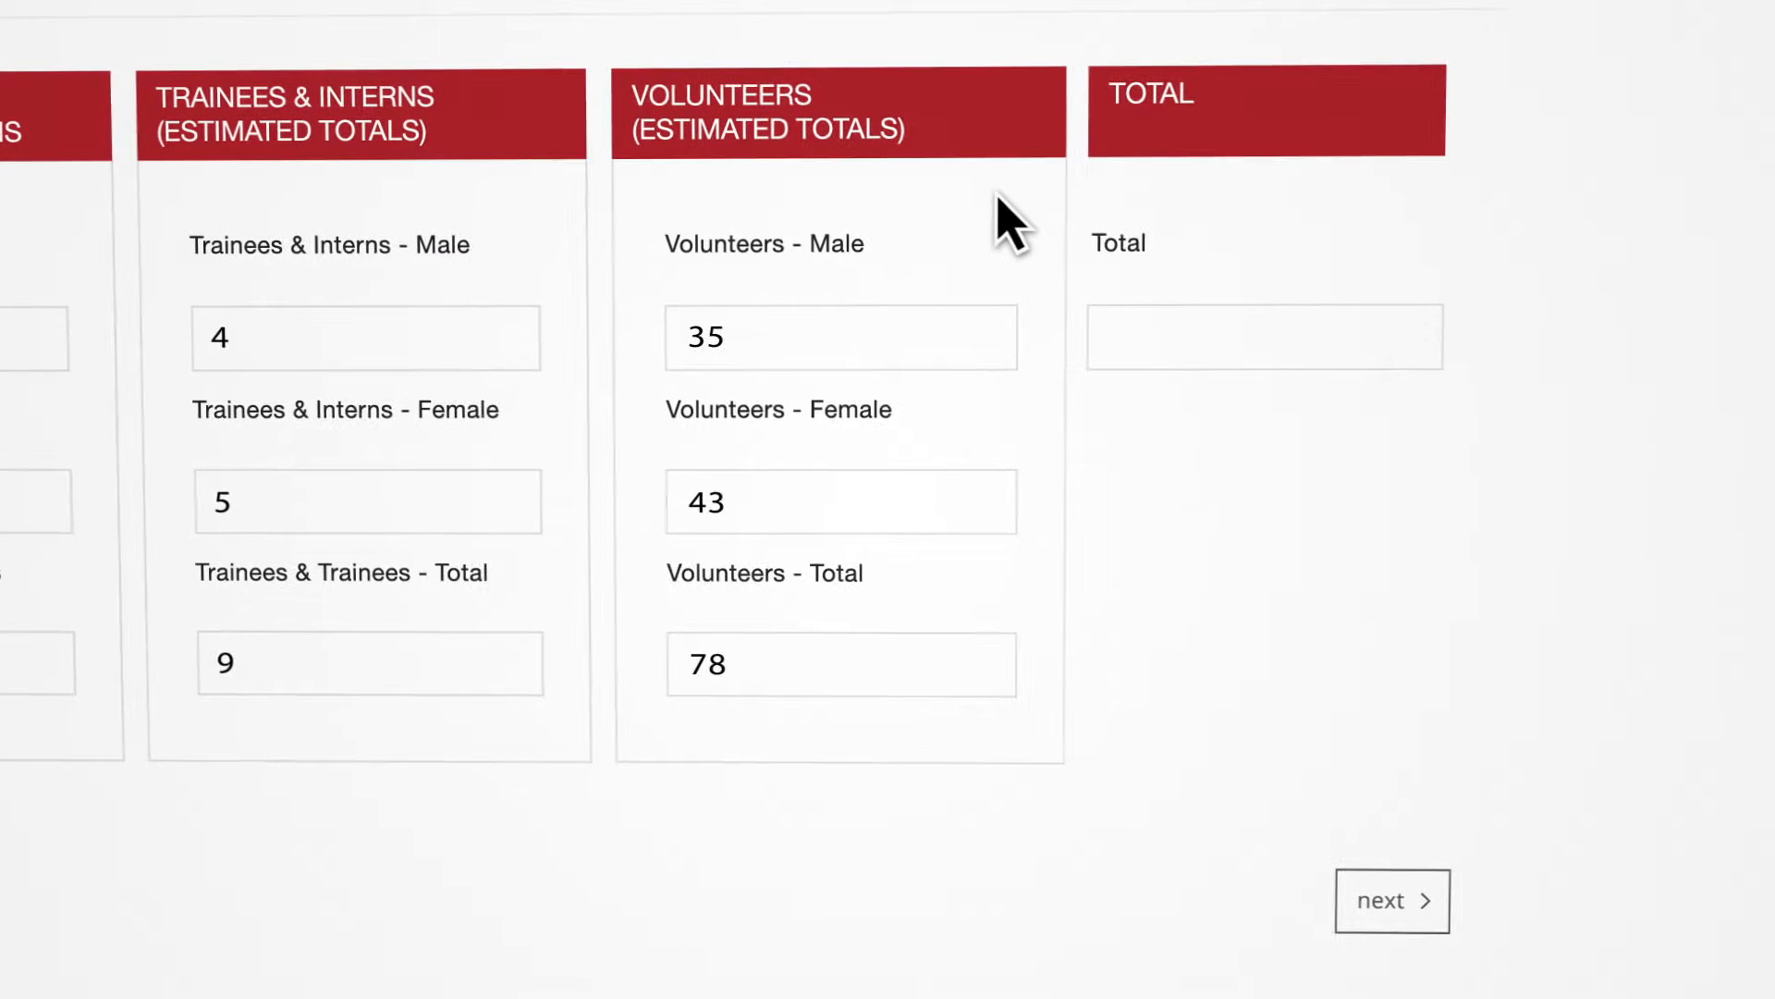
- Set the overall human resources total to 204 and continue to the Total Income section
click(1402, 343)
text(204)
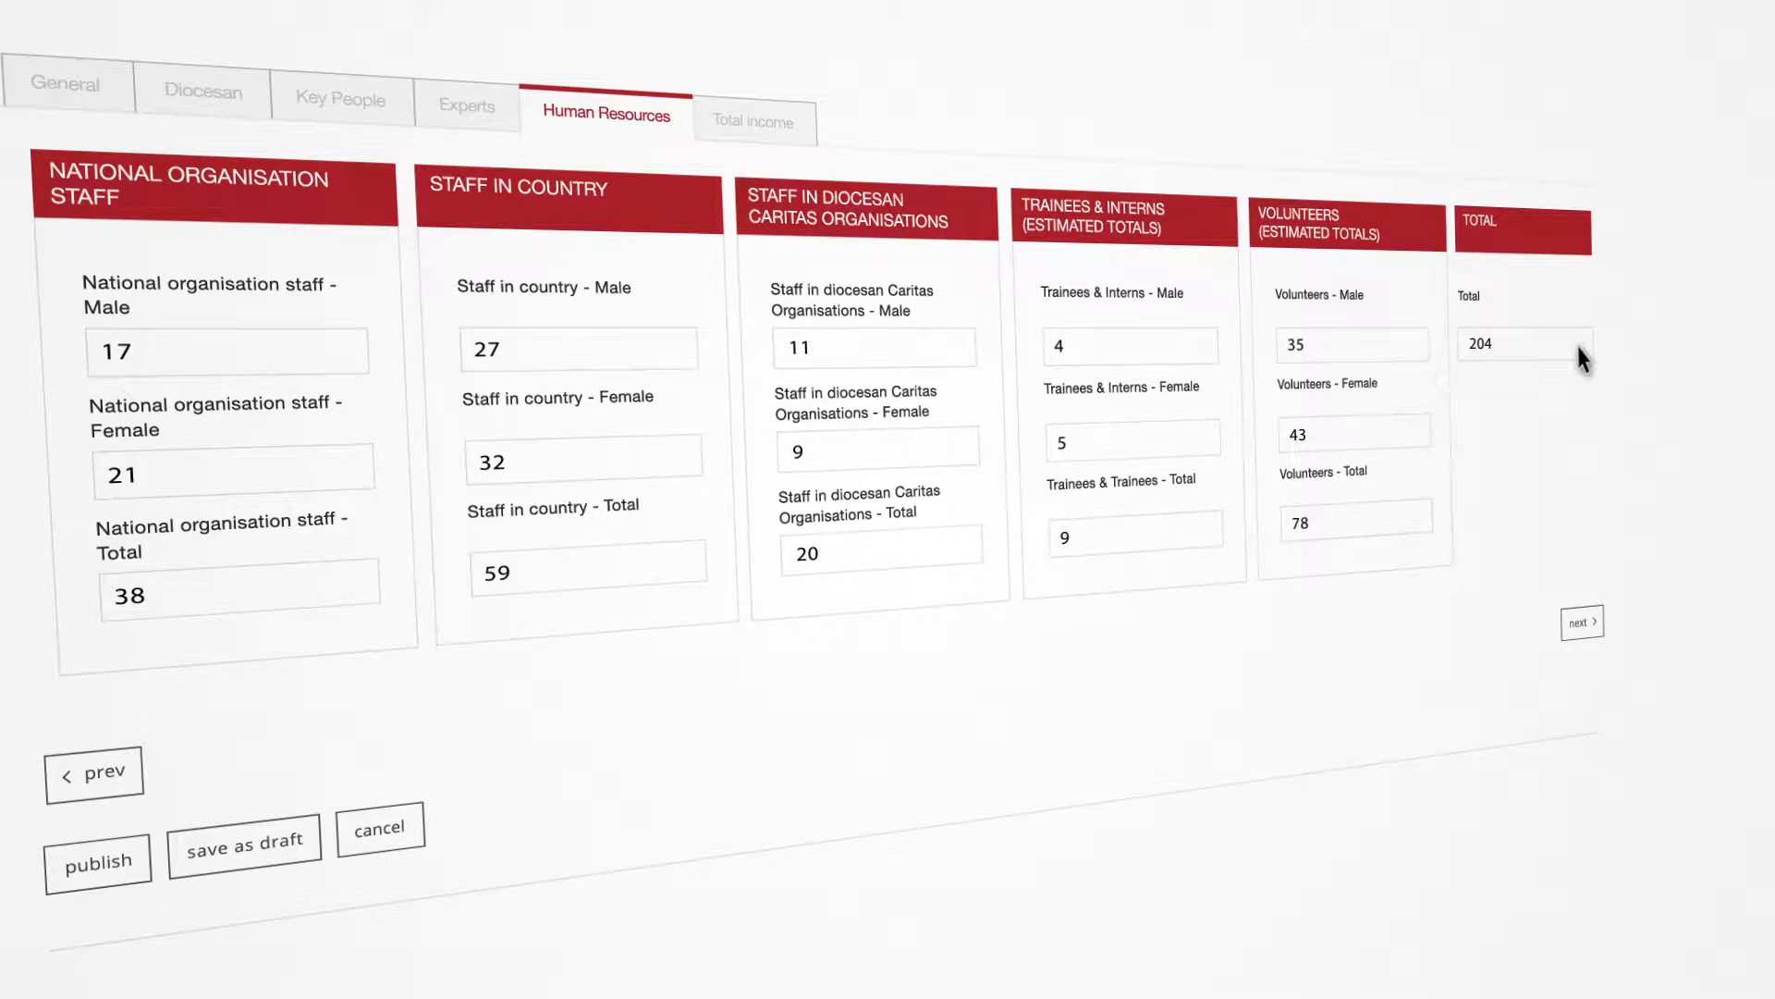
click(1583, 622)
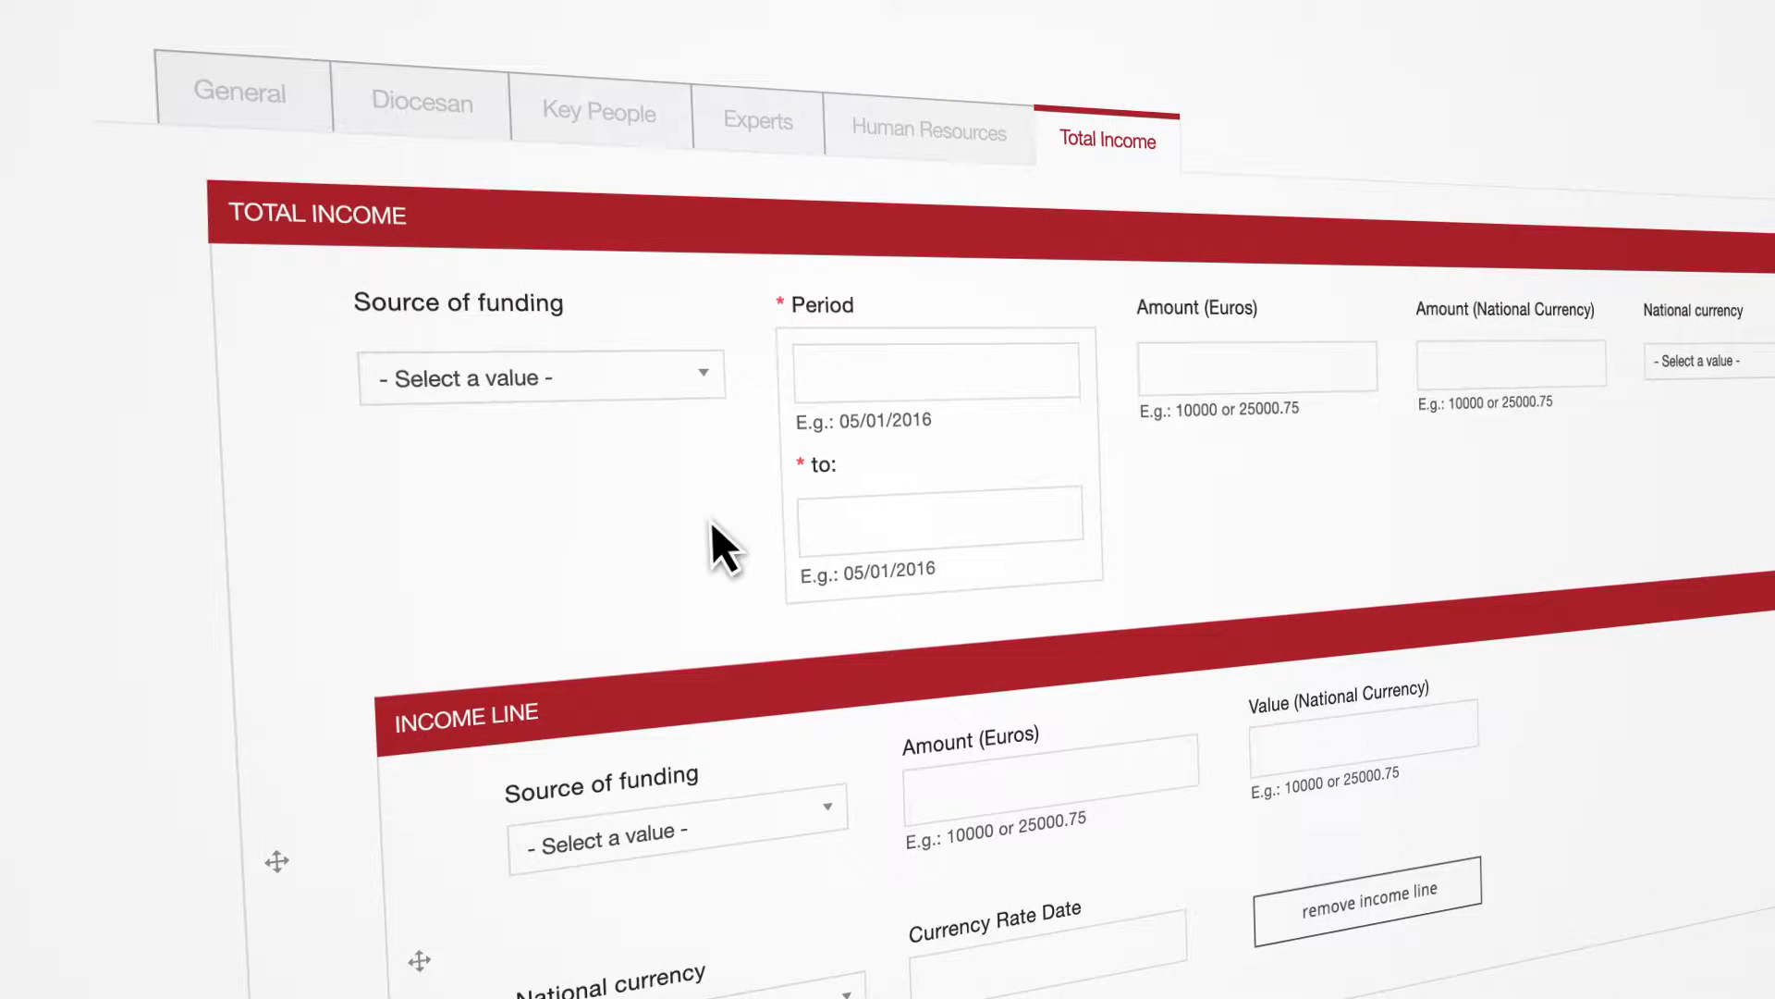
- Set the total income's source of funding to EU and its period from 17/01/2015 to 08/03/2016
click(684, 374)
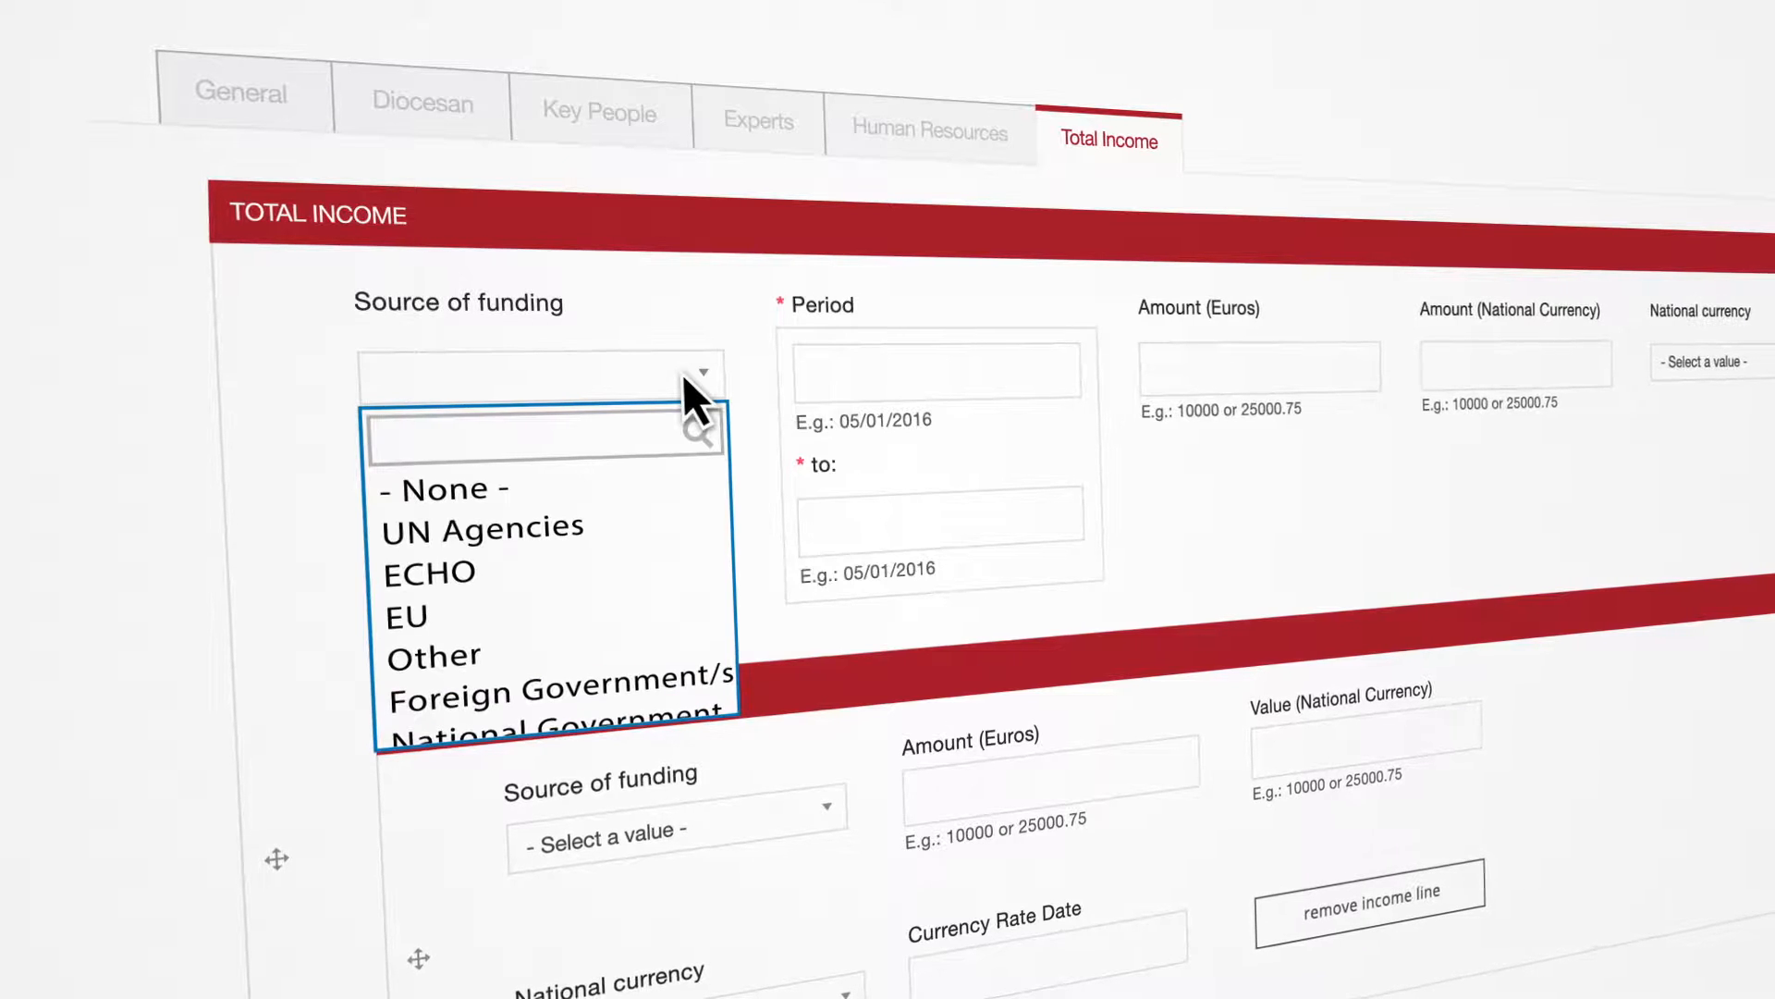
click(688, 591)
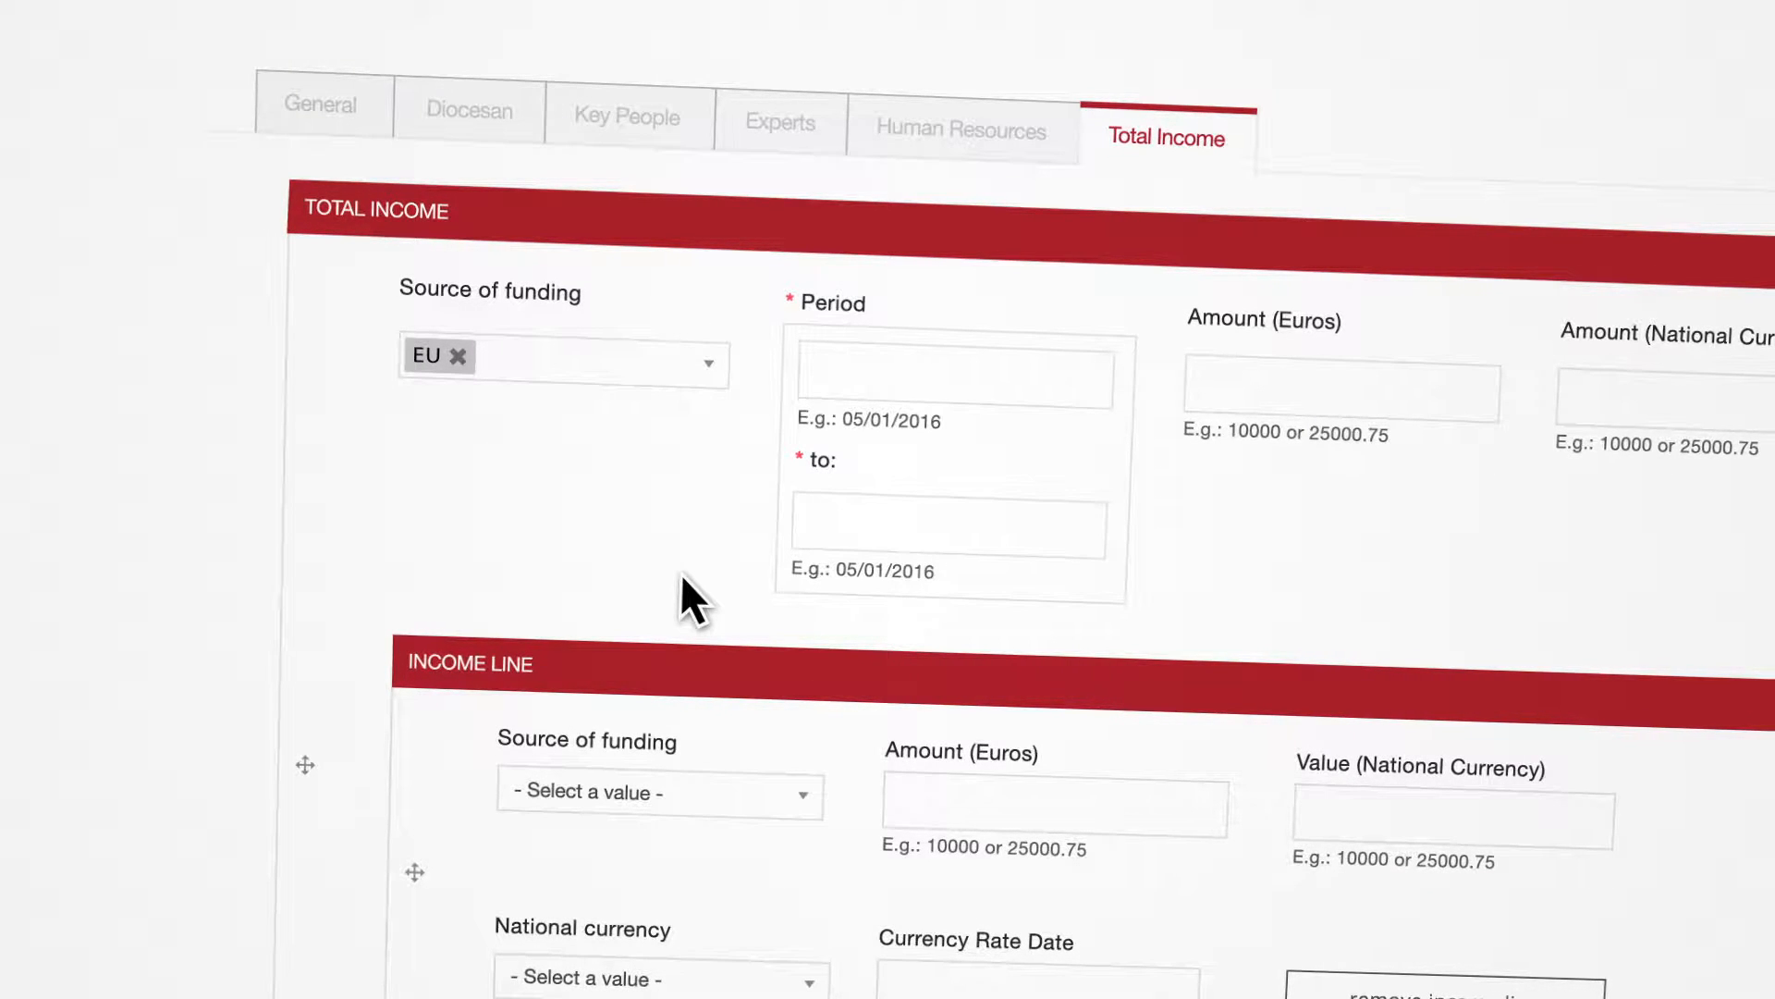
click(1083, 377)
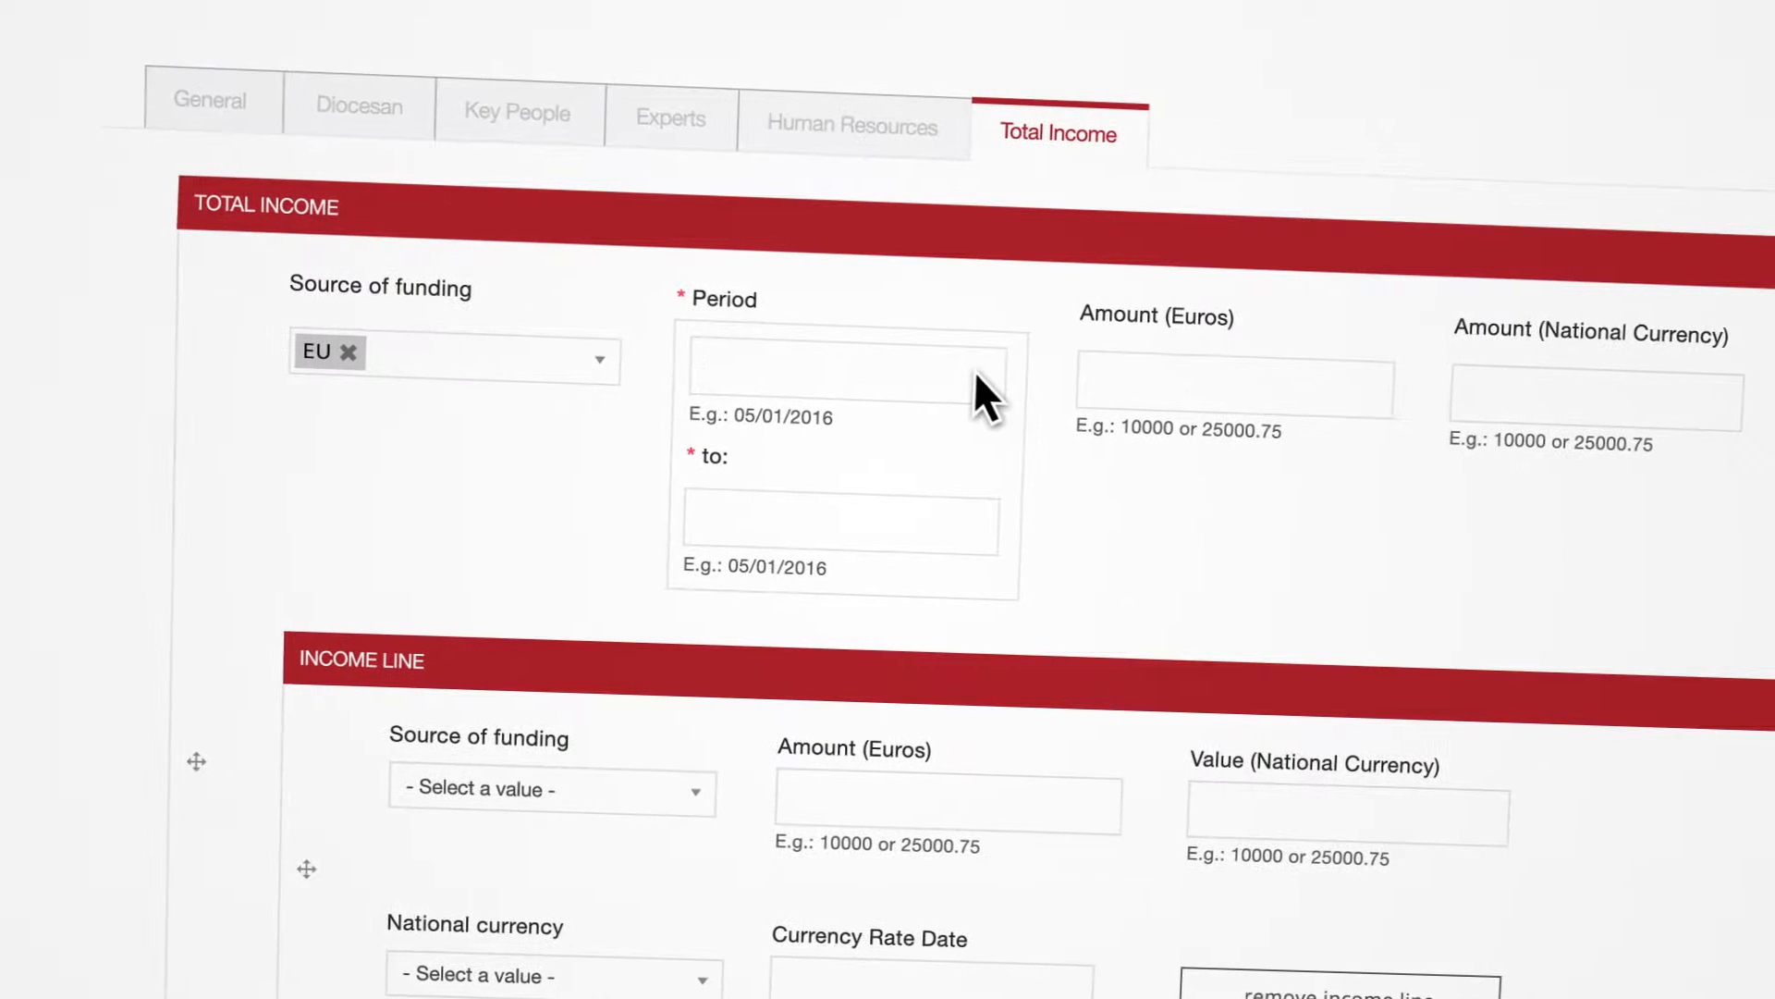
text(17/01/2015)
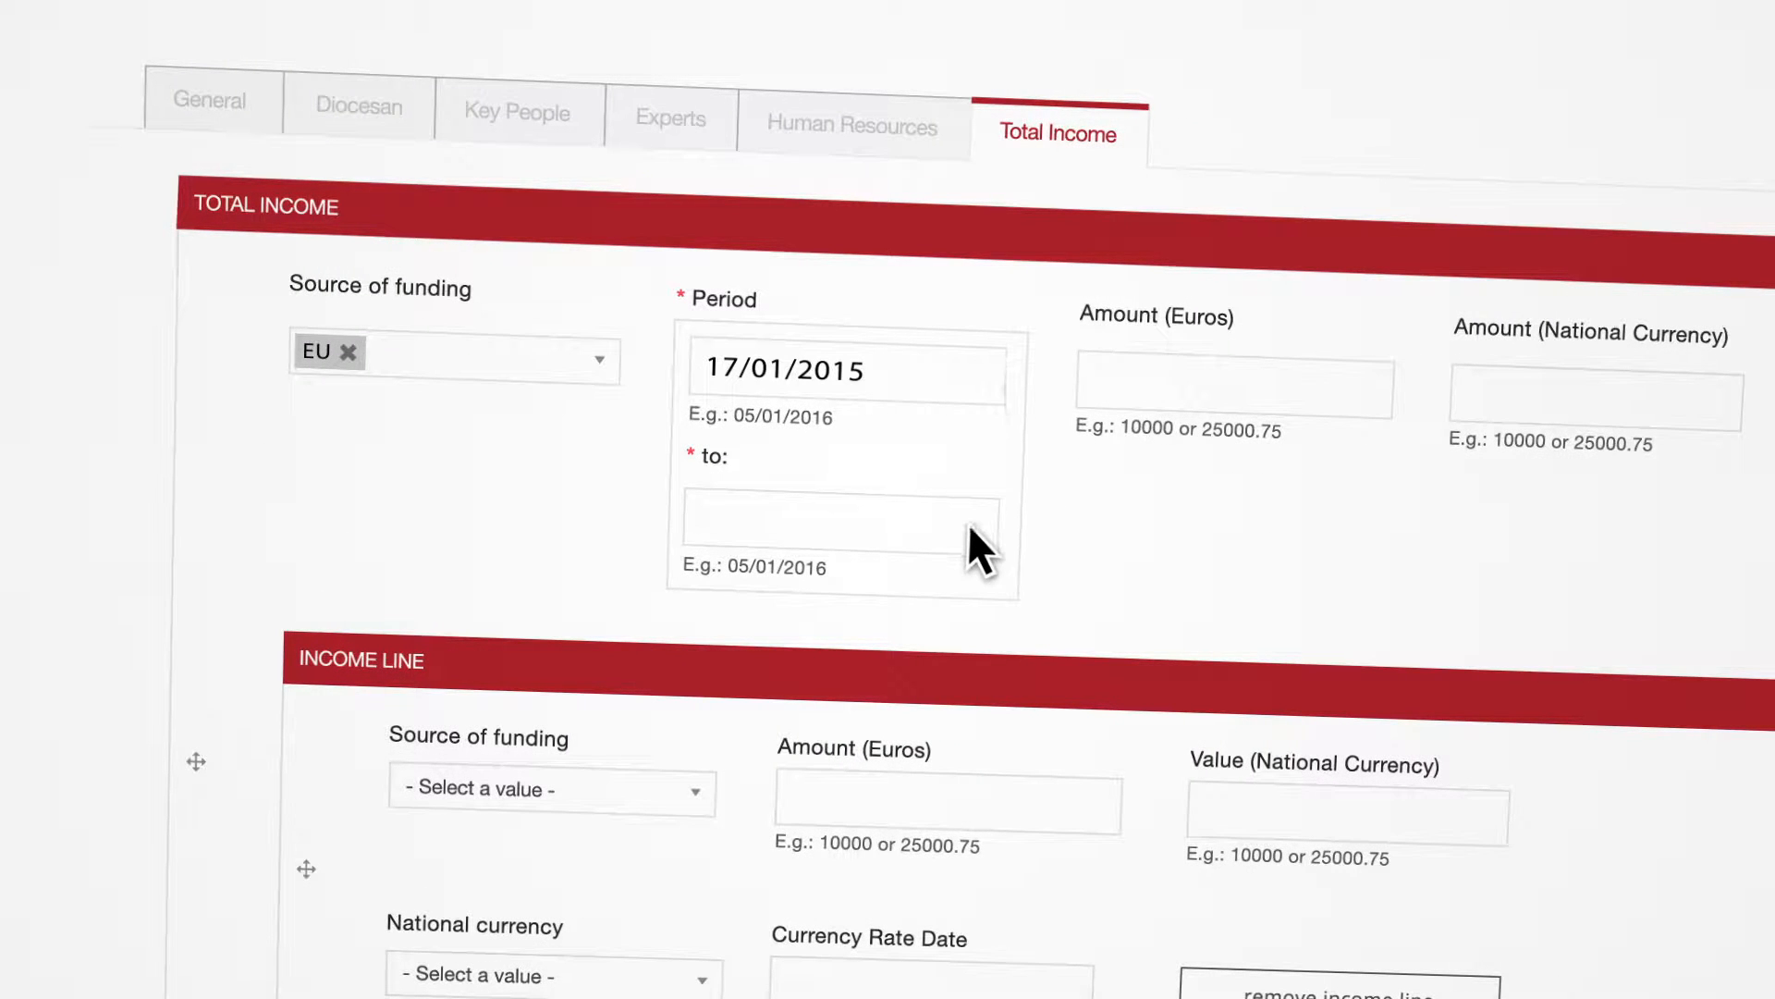
click(968, 523)
text(08/03/2016)
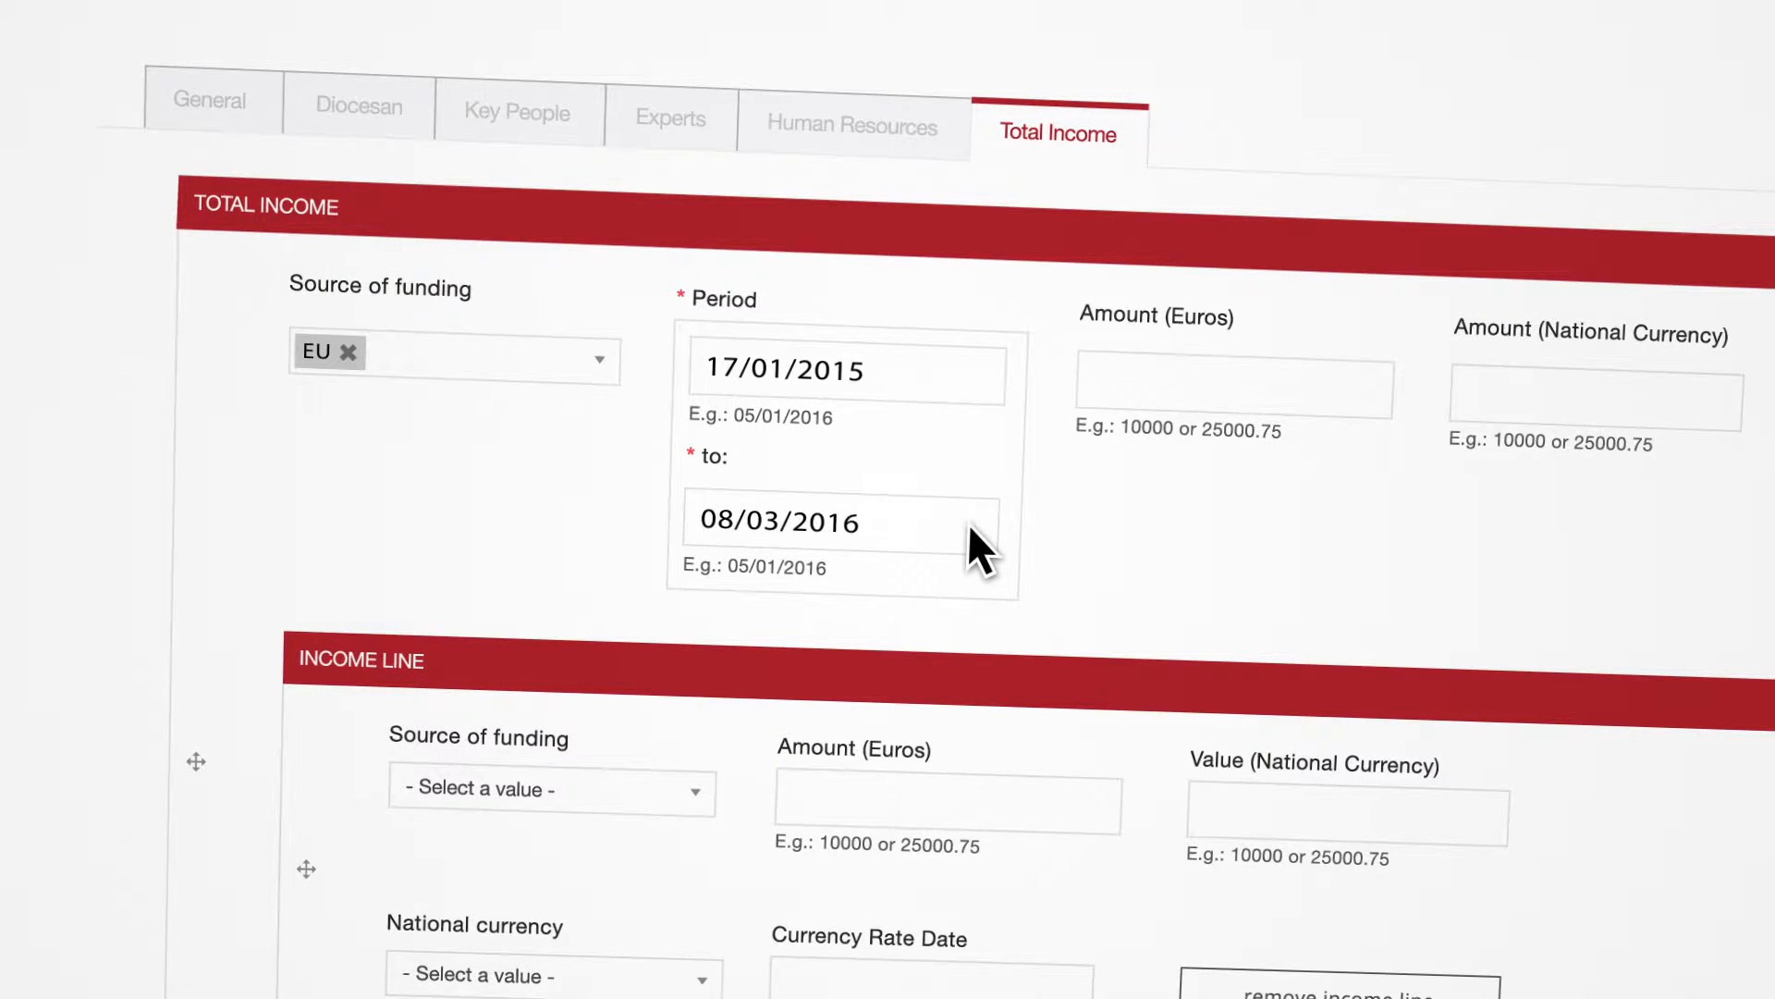
- Enter 523000.84 as the total income amount in both euros and national currency
click(1368, 388)
text(523000.84)
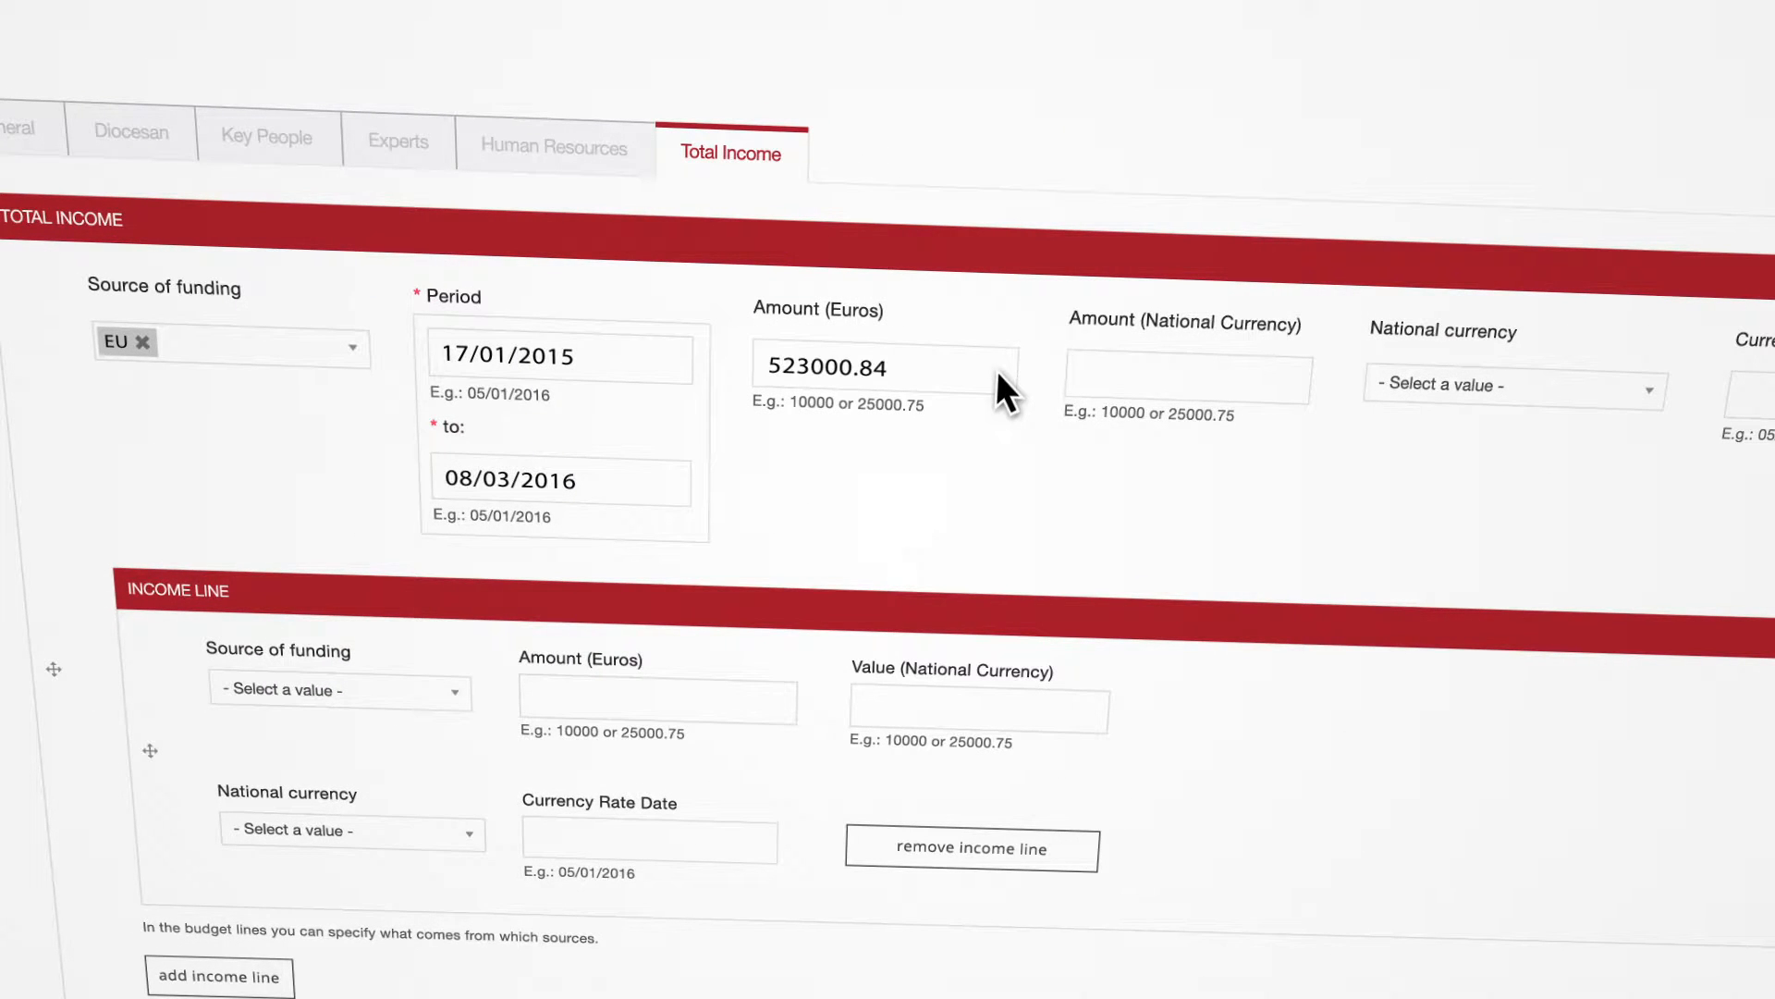
click(1189, 377)
text(523000.84)
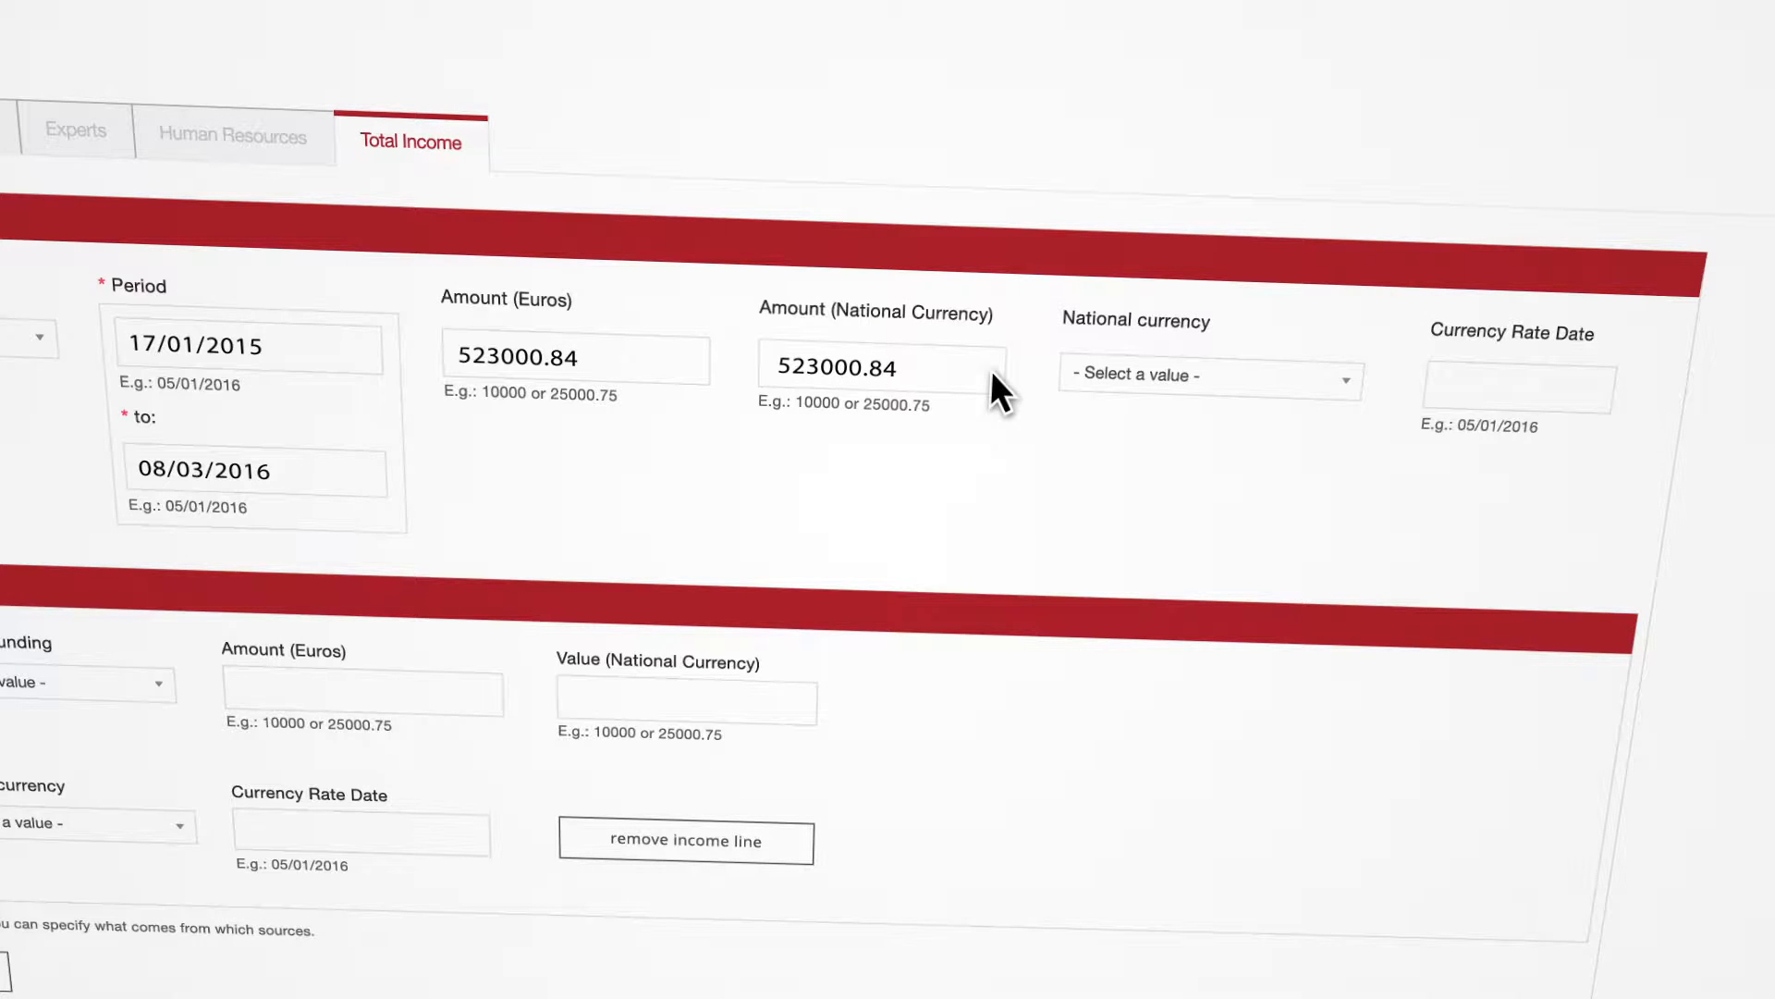
- Choose Euro (EUR) as the total income's national currency and set the currency rate date to 24/02/2015
click(1333, 381)
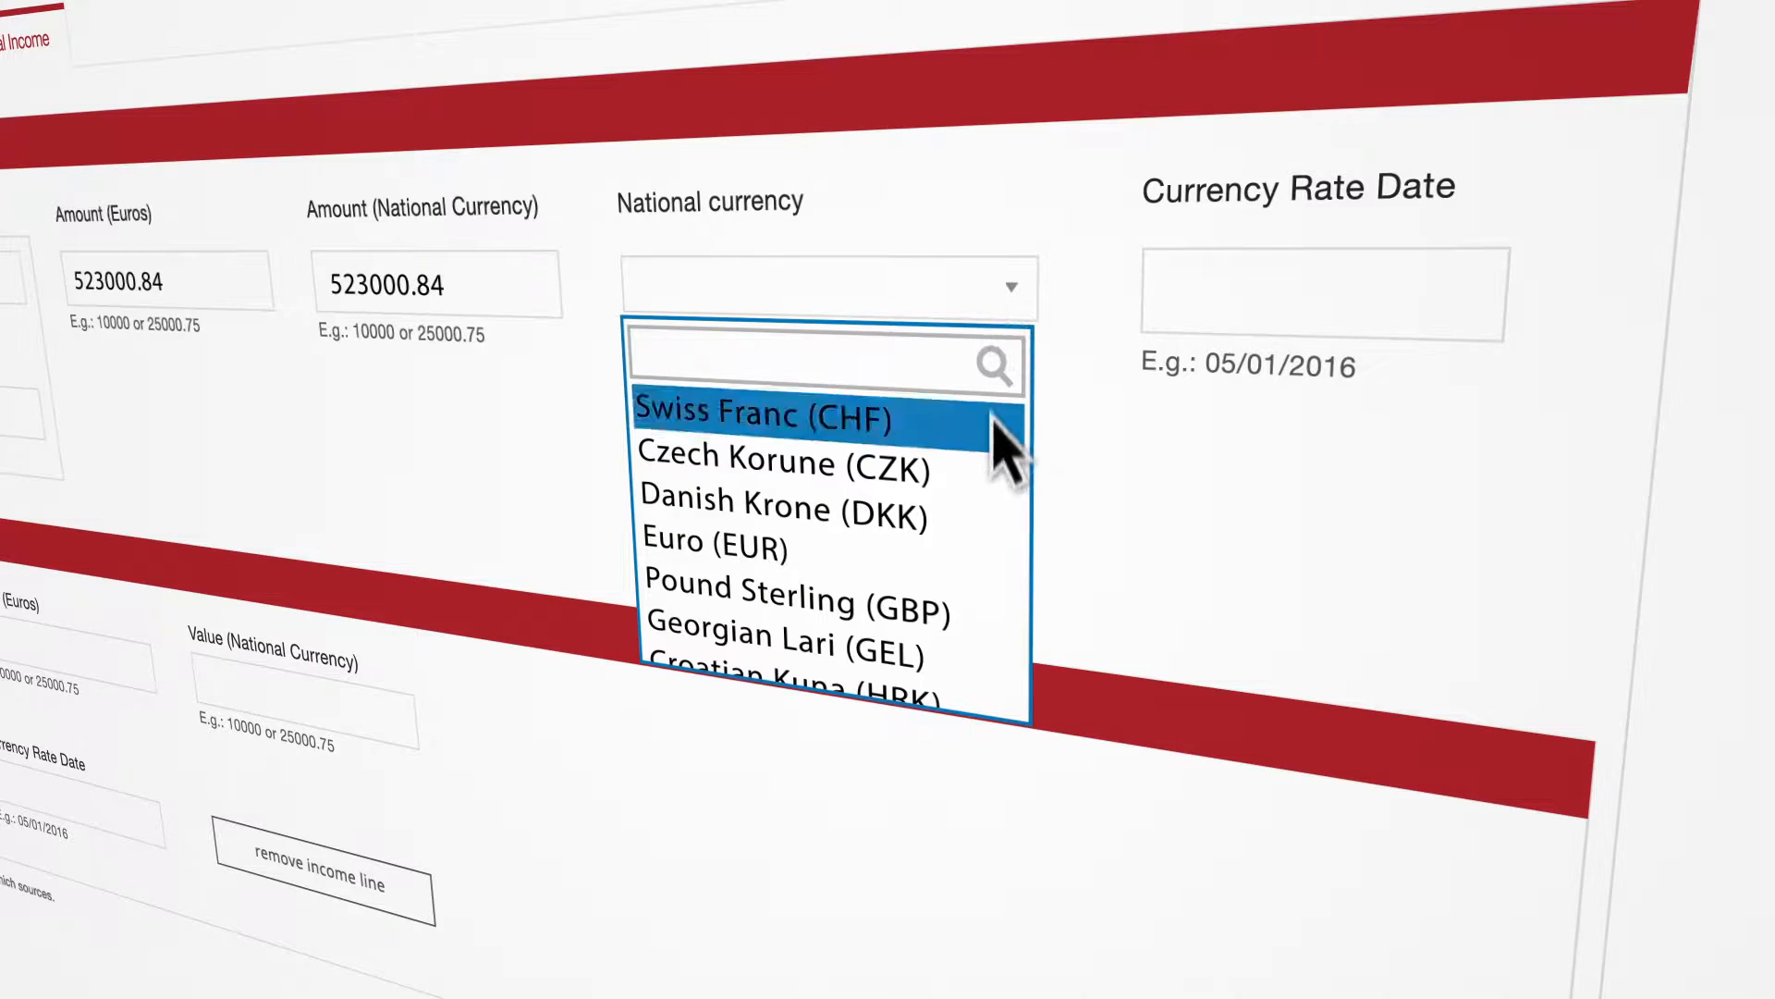
click(1003, 596)
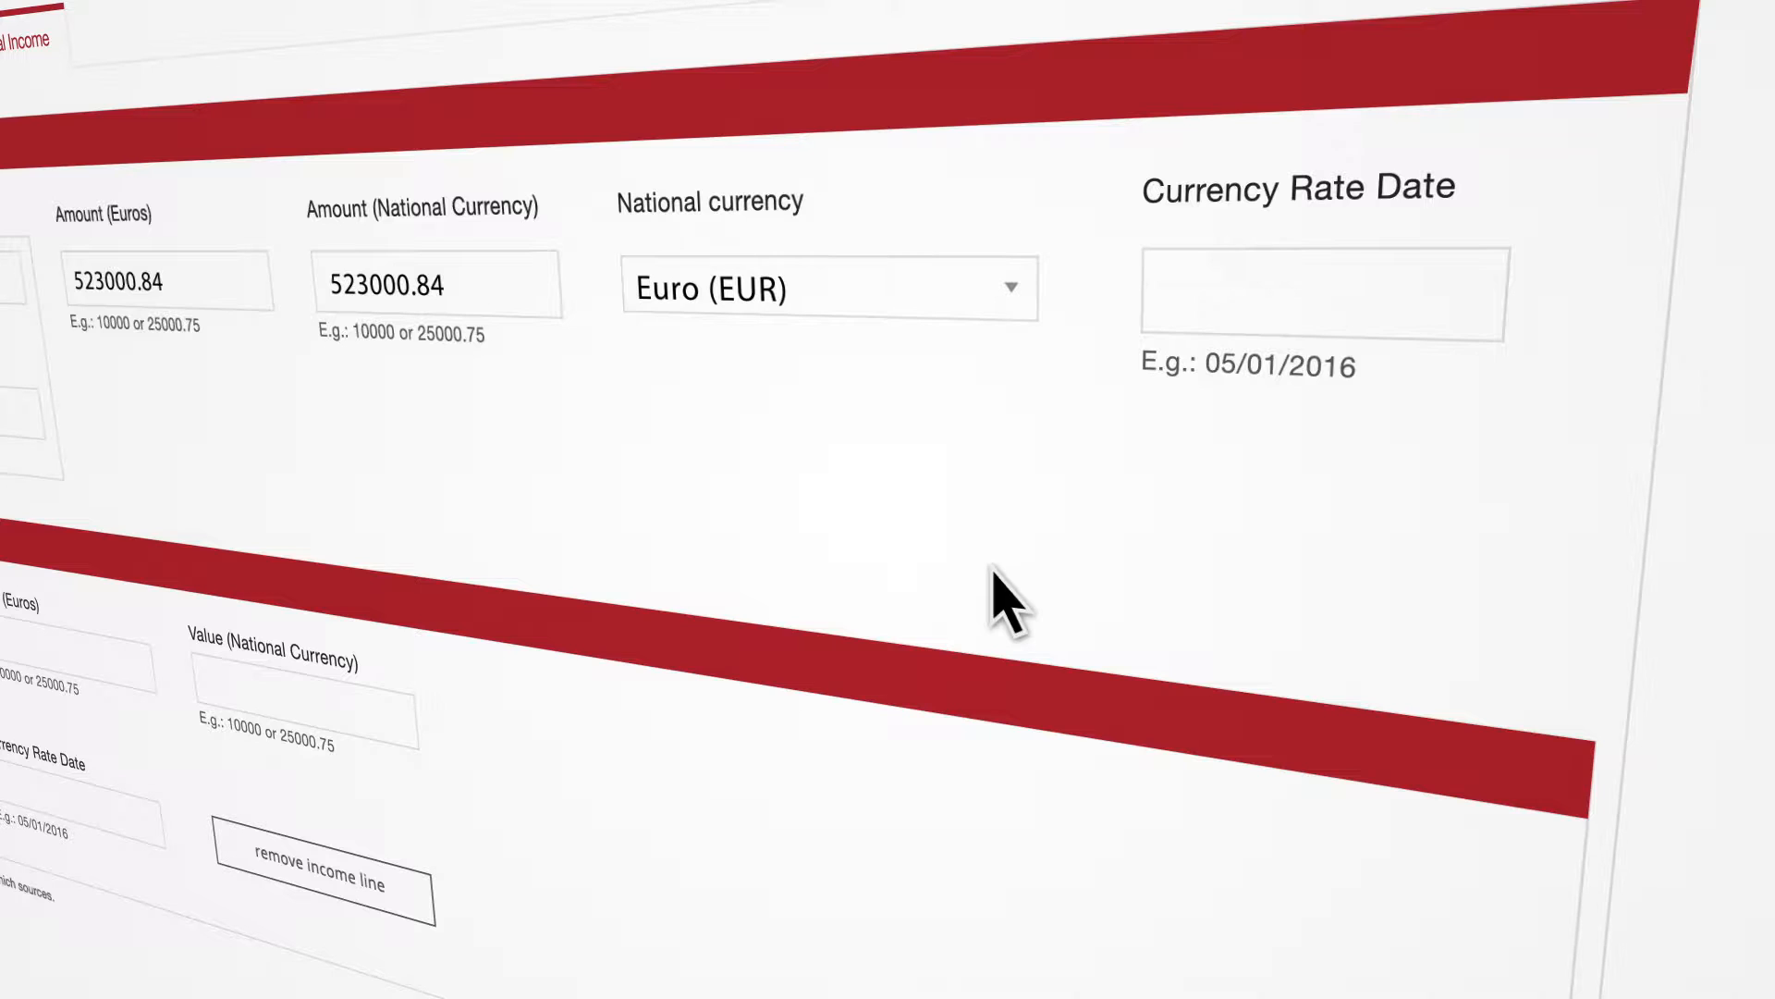
click(1454, 310)
text(24/02/2015)
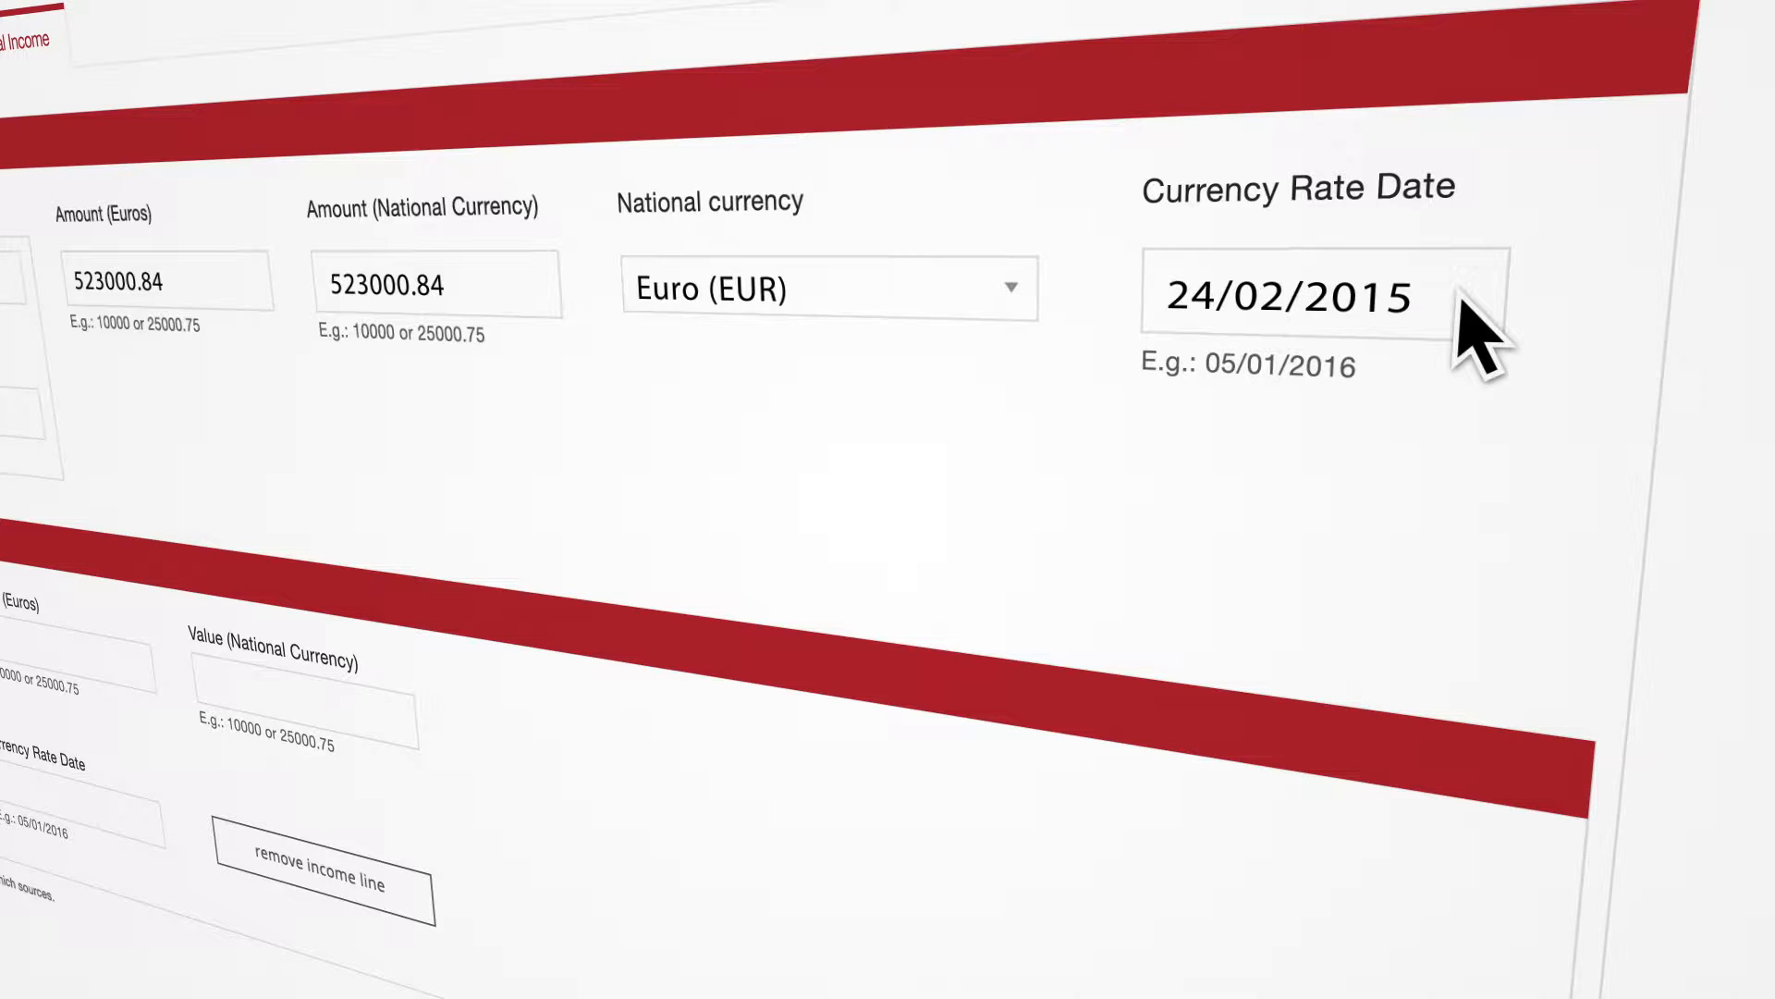